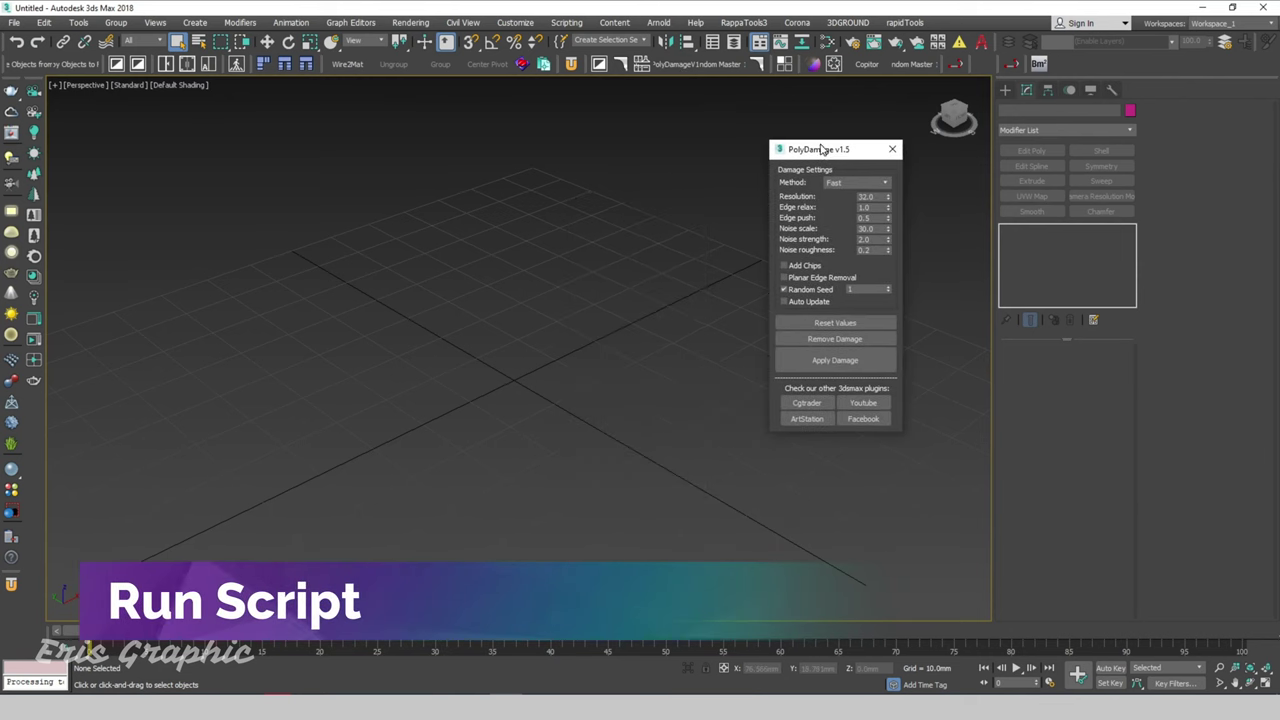
Move the PolyDamage v1.5 window aside and bring up the Standard Primitives list
{"action": "left_click_drag", "start_coordinate": [630, 218], "coordinate": [860, 208]}
{"action": "left_click", "coordinate": [1005, 91]}
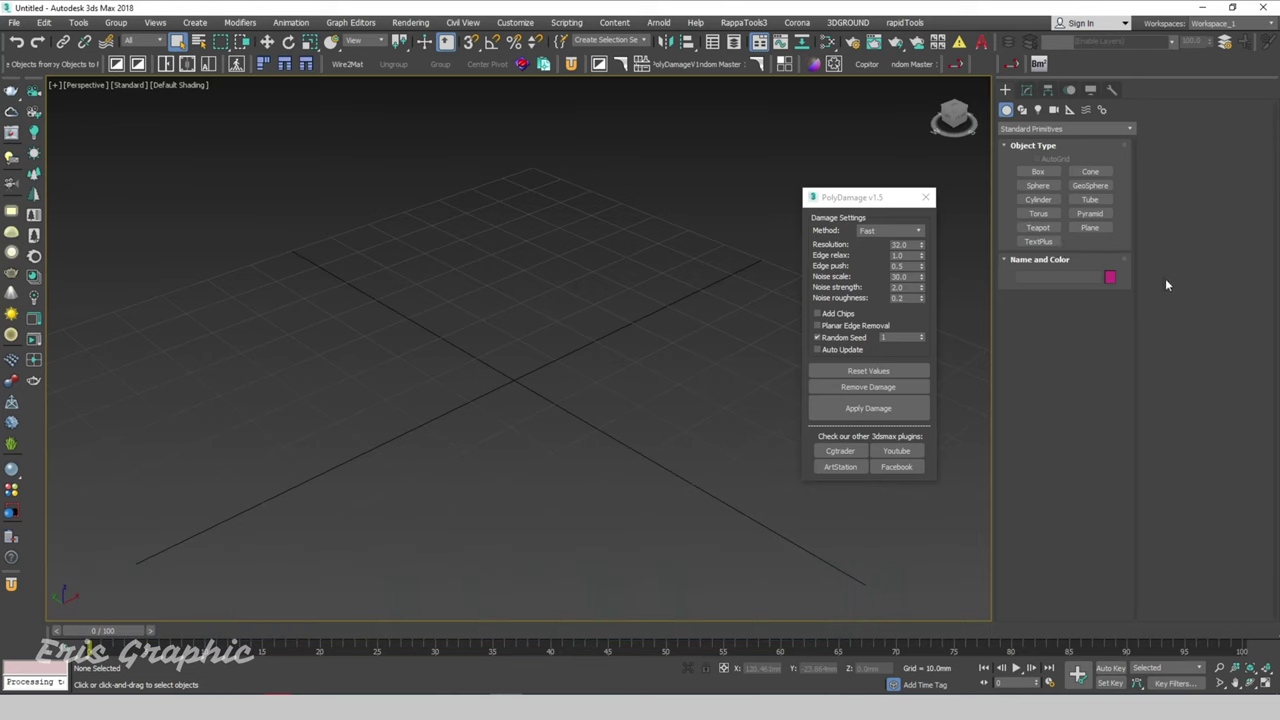
Create a box, Box001, on the grid in the Perspective viewport
{"action": "left_click", "coordinate": [1038, 171]}
{"action": "left_click_drag", "start_coordinate": [445, 341], "coordinate": [222, 515]}
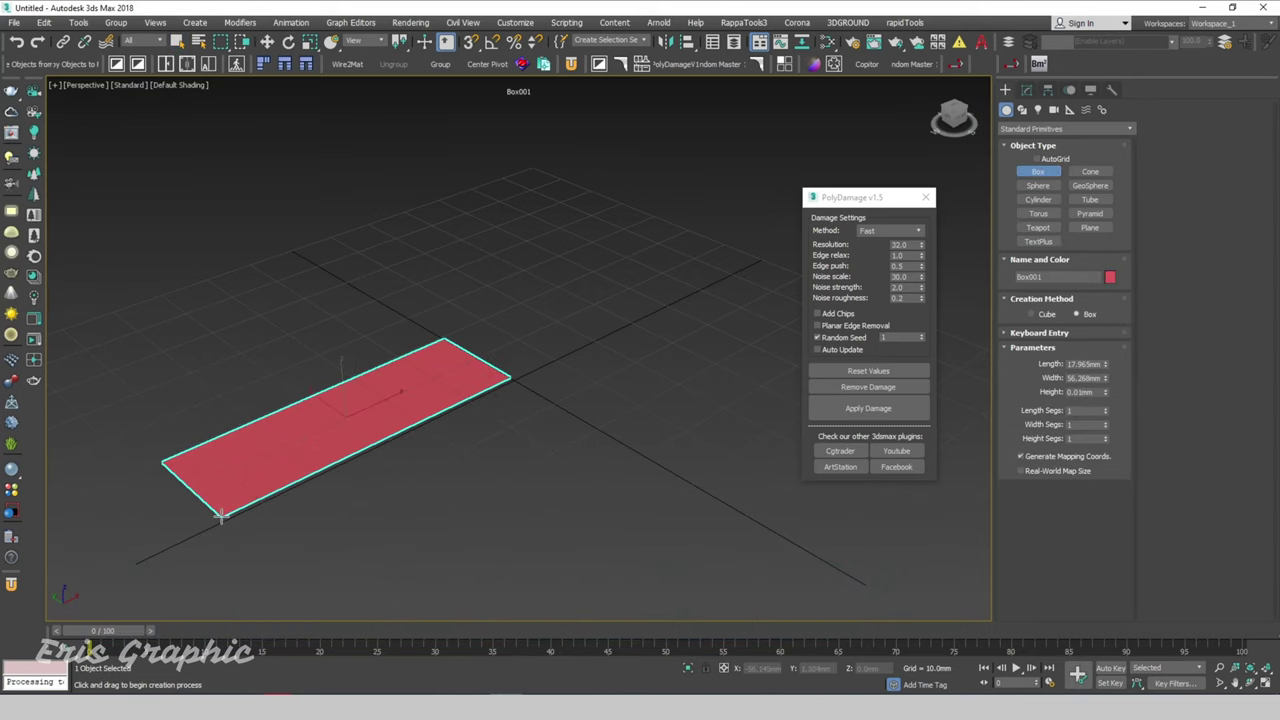
{"action": "left_click", "coordinate": [263, 403]}
{"action": "middle_click_drag", "start_coordinate": [263, 403], "coordinate": [557, 251], "text": "alt"}
{"action": "right_click", "coordinate": [557, 251]}
Display the box with Edged Faces and select it
{"action": "left_click", "coordinate": [561, 234]}
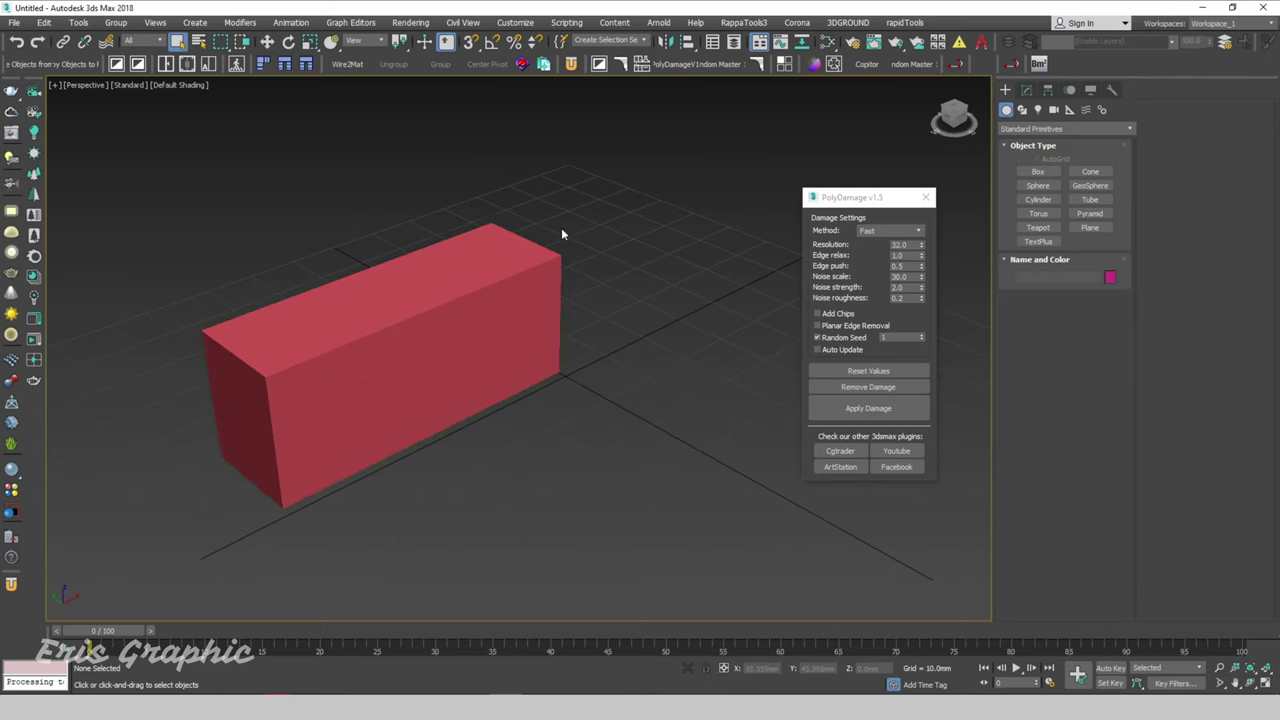
{"action": "key", "text": "F3"}
{"action": "key", "text": "F4"}
{"action": "left_click", "coordinate": [456, 414]}
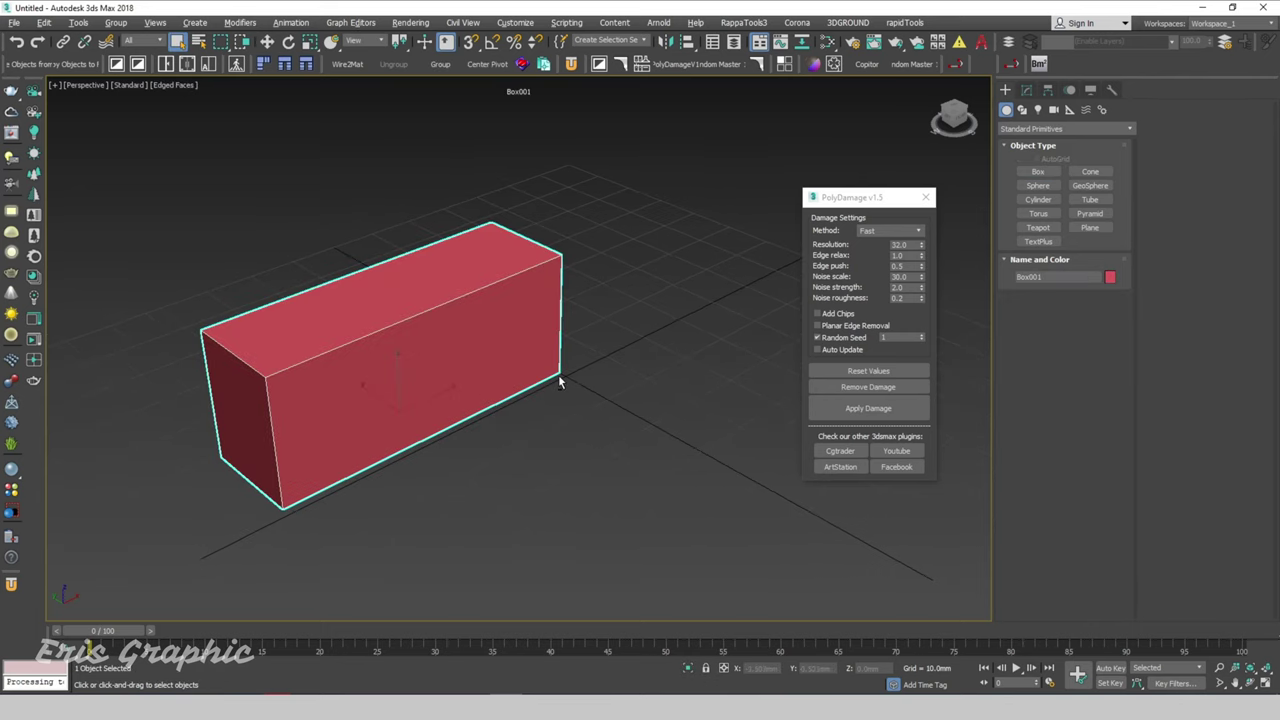
{"action": "left_click_drag", "start_coordinate": [634, 500], "coordinate": [396, 178]}
{"action": "mouse_move", "coordinate": [564, 380]}
{"action": "middle_mouse_down", "text": "alt"}
{"action": "mouse_move", "coordinate": [577, 343]}
{"action": "mouse_move", "coordinate": [559, 355]}
{"action": "middle_mouse_up", "text": "alt"}
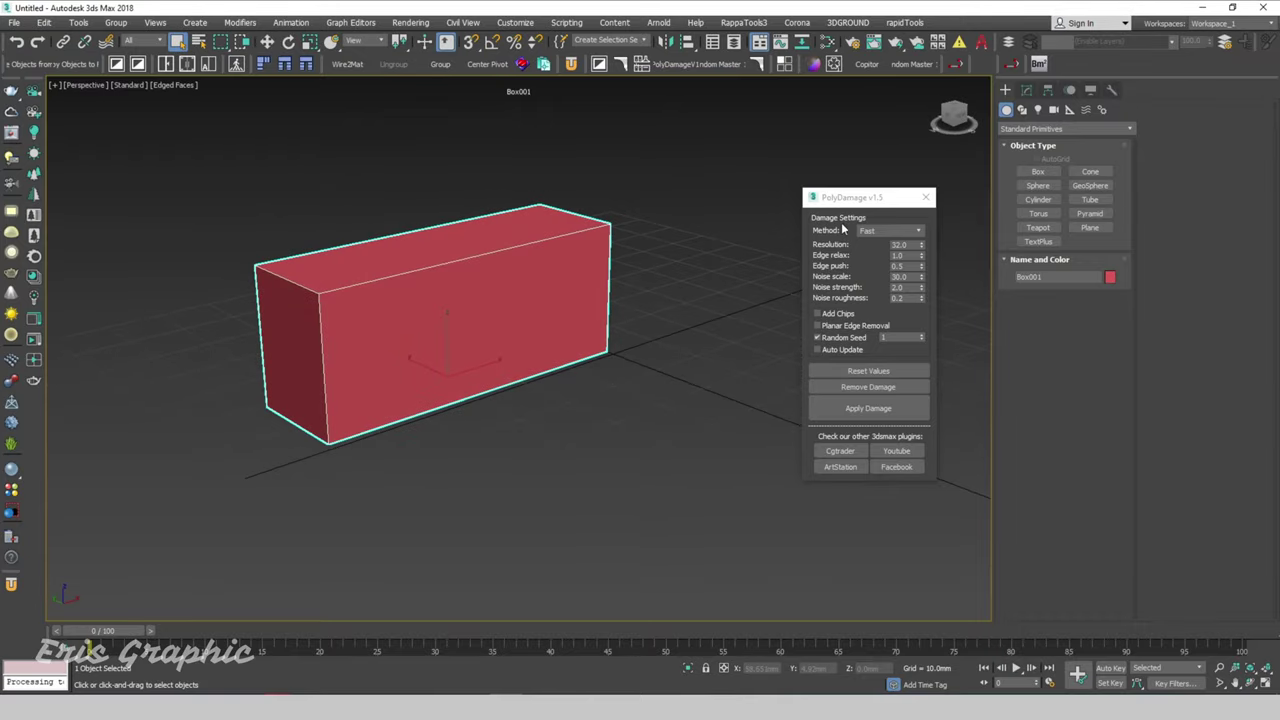
Apply PolyDamage to the box, then re-apply it at Resolution 10
{"action": "left_click", "coordinate": [850, 408]}
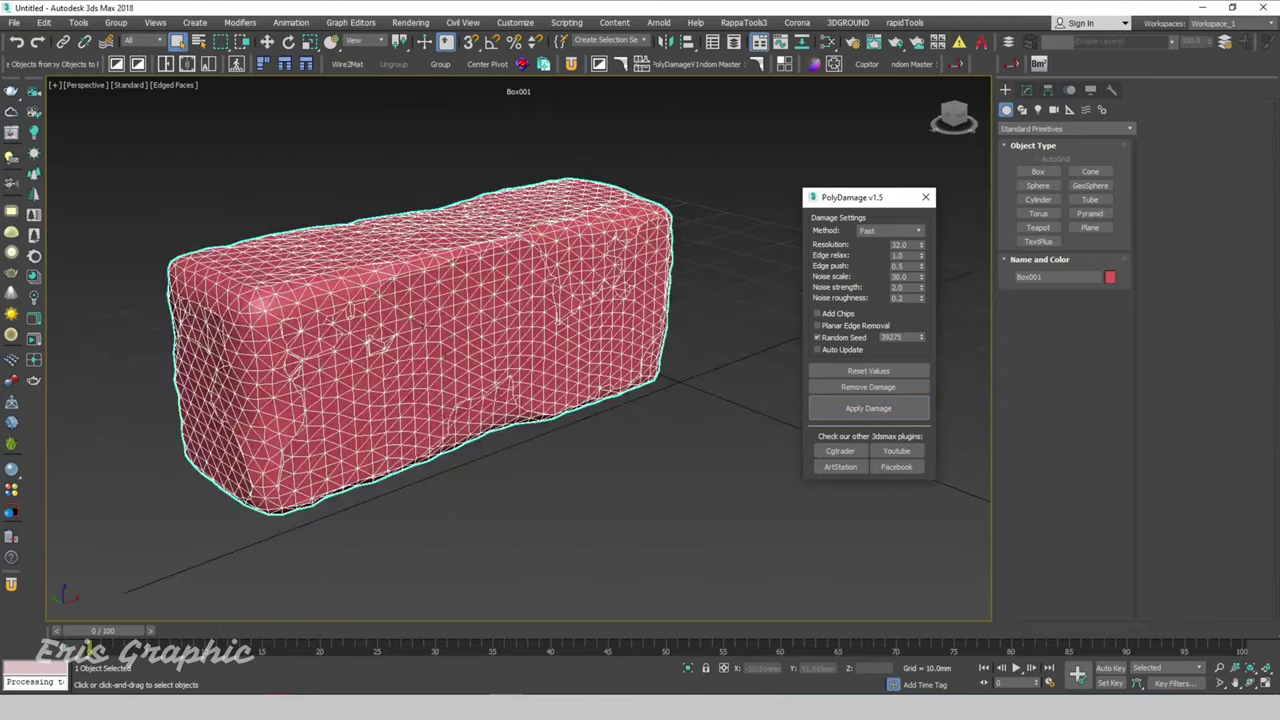
{"action": "middle_click_drag", "start_coordinate": [930, 340], "coordinate": [969, 314], "text": "alt"}
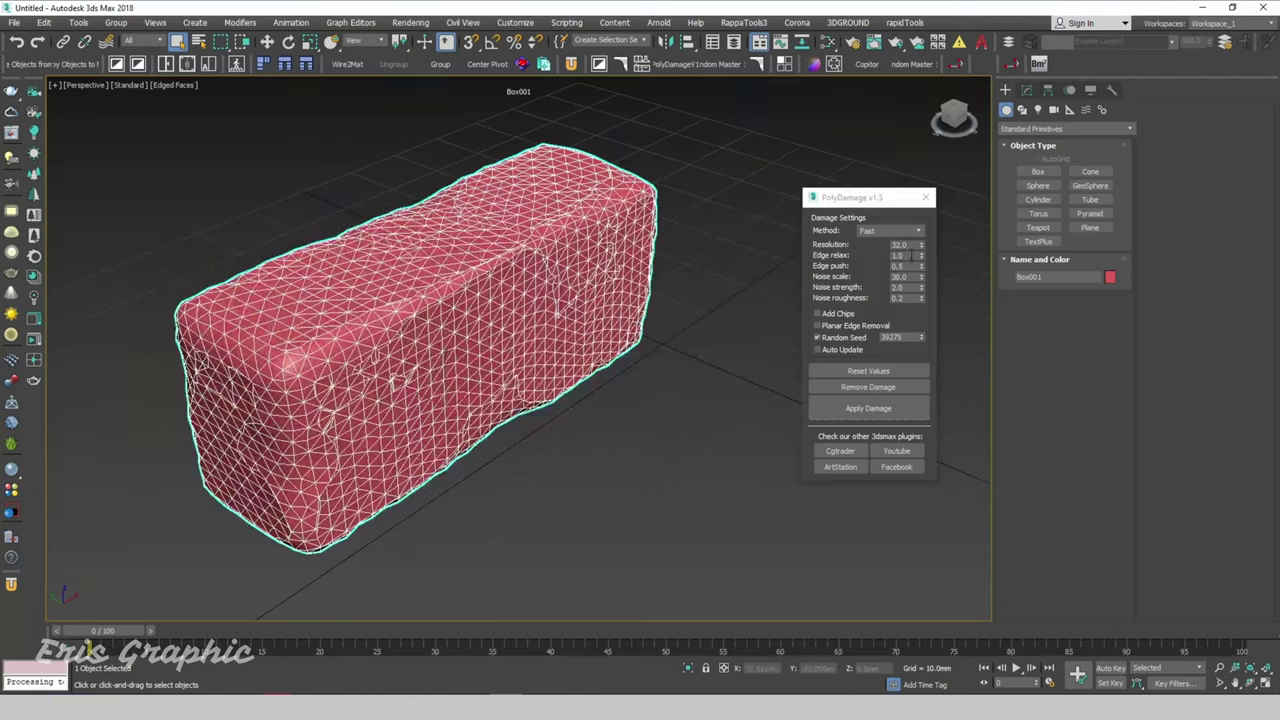
{"action": "left_click", "coordinate": [912, 245]}
{"action": "type", "text": "10"}
{"action": "left_click", "coordinate": [893, 412]}
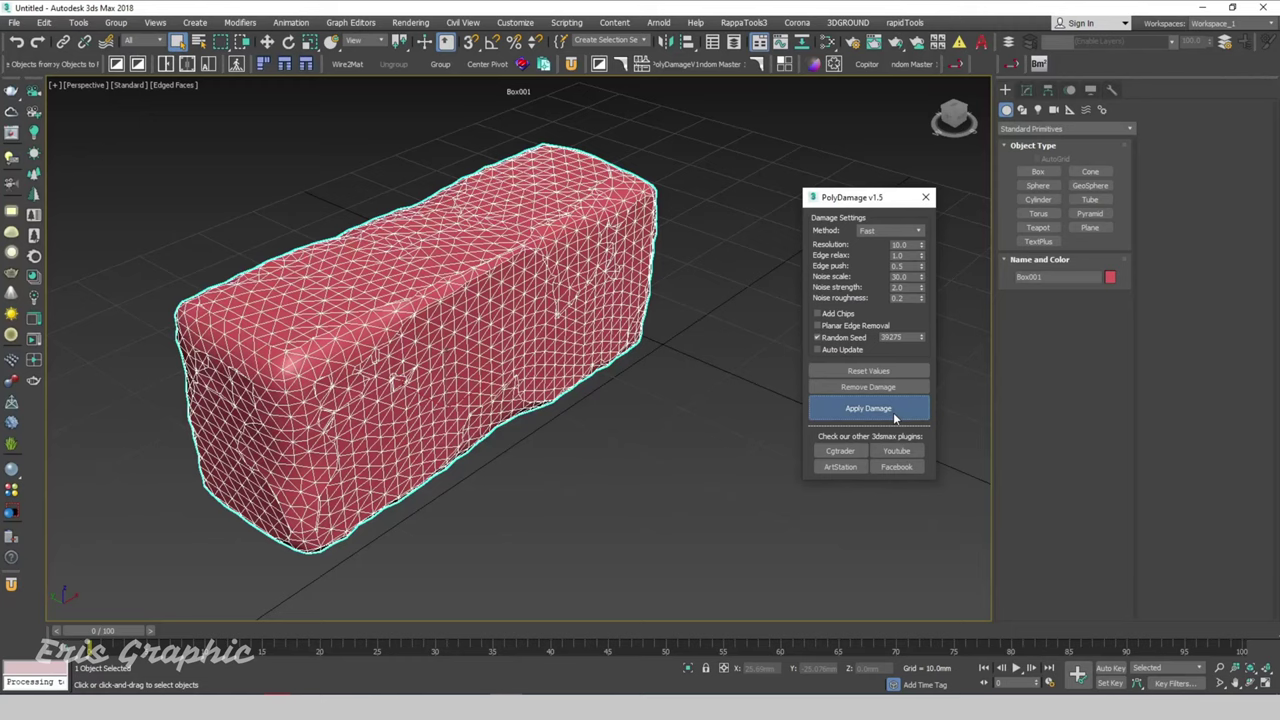
Re-apply the damage at Resolution 40 and look over the chipped box
{"action": "left_click", "coordinate": [681, 231]}
{"action": "left_click", "coordinate": [632, 213]}
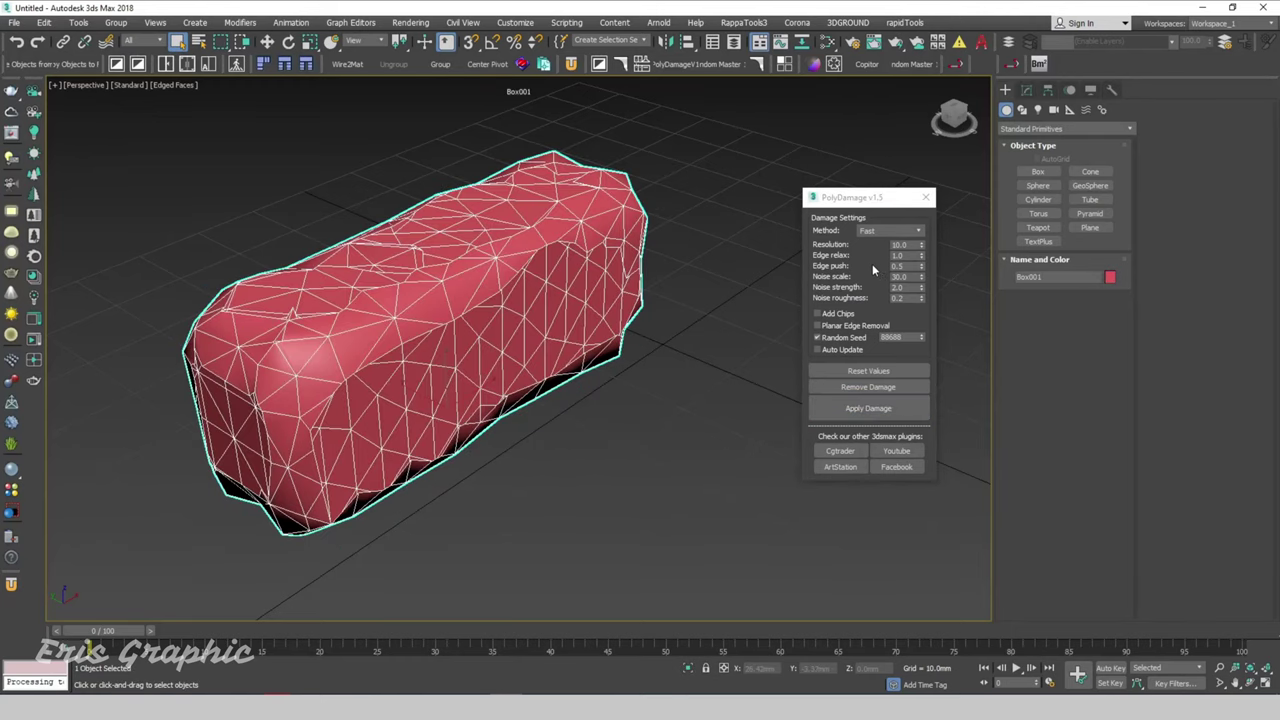
{"action": "left_click", "coordinate": [912, 245]}
{"action": "type", "text": "40"}
{"action": "left_click", "coordinate": [868, 408]}
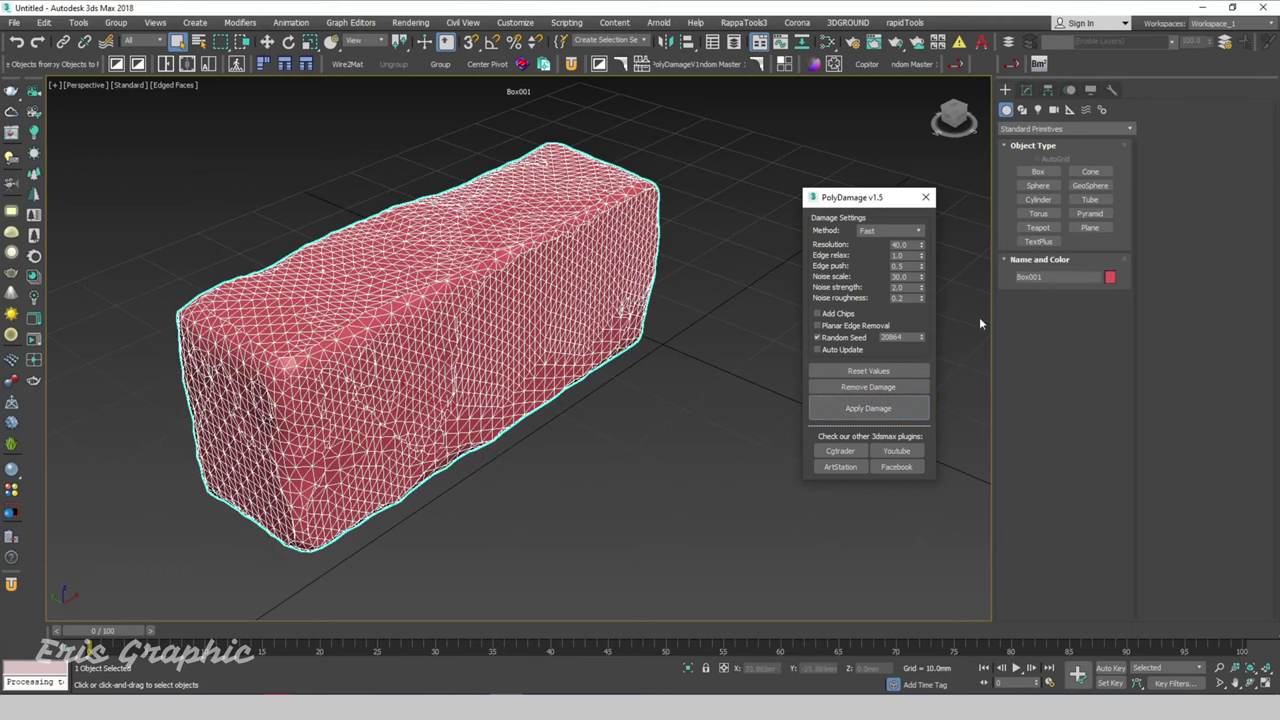
{"action": "left_click", "coordinate": [910, 255]}
{"action": "left_click", "coordinate": [653, 371]}
{"action": "middle_click_drag", "start_coordinate": [655, 373], "coordinate": [720, 254], "text": "alt"}
{"action": "left_click", "coordinate": [640, 330]}
{"action": "middle_click_drag", "start_coordinate": [641, 420], "coordinate": [639, 397], "text": "alt"}
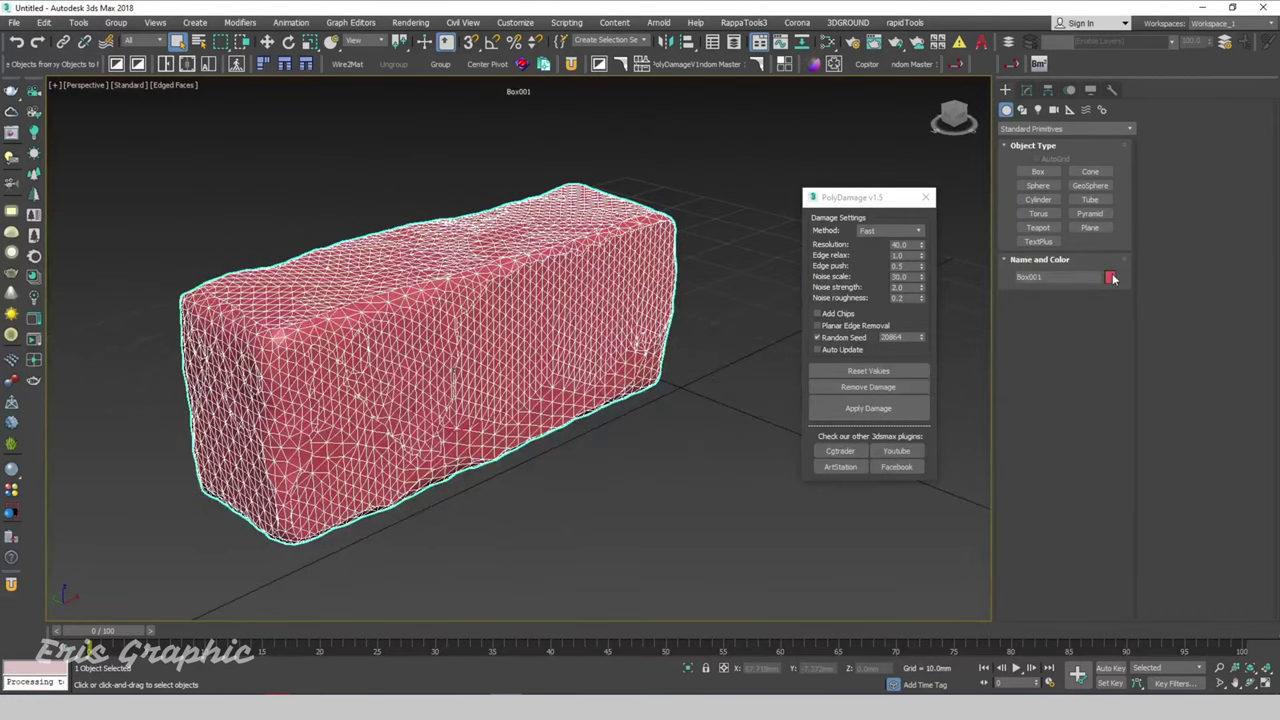
Change Box001's object colour to grey
{"action": "left_click", "coordinate": [1110, 277]}
{"action": "left_click", "coordinate": [526, 296]}
{"action": "left_click", "coordinate": [707, 426]}
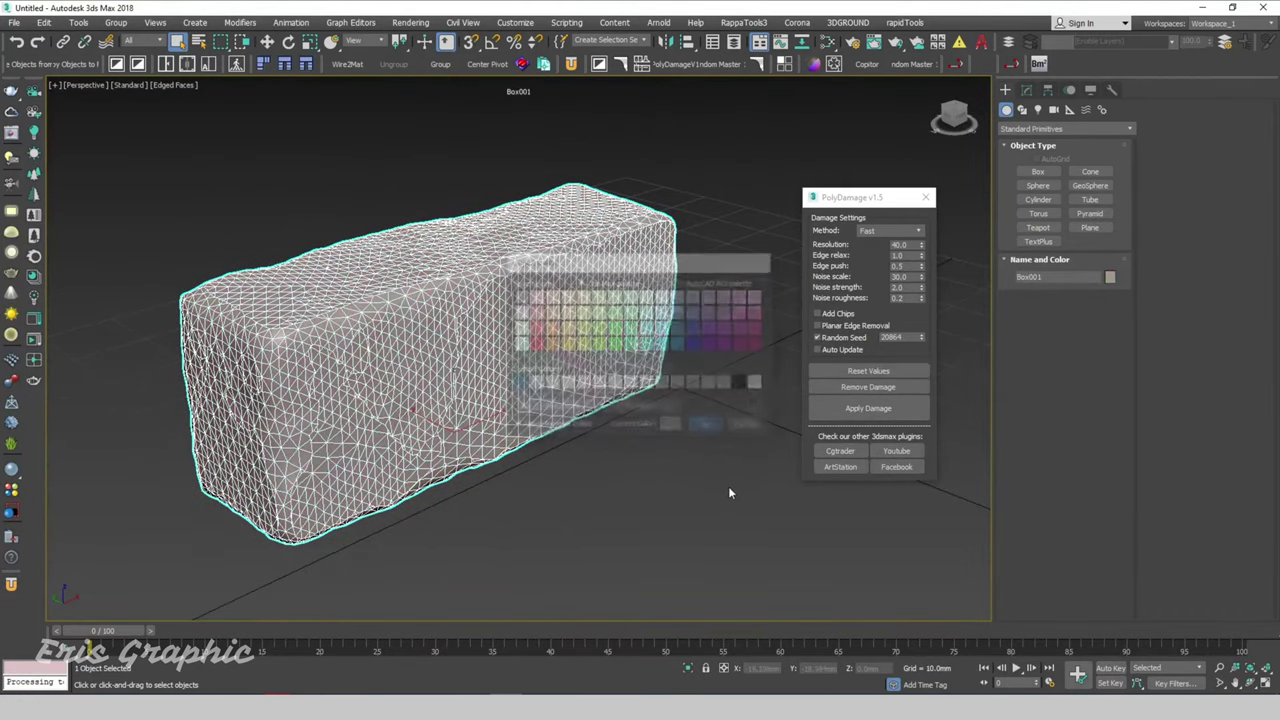
Turn off Edged Faces and reselect the box
{"action": "left_click", "coordinate": [728, 486]}
{"action": "key", "text": "F4"}
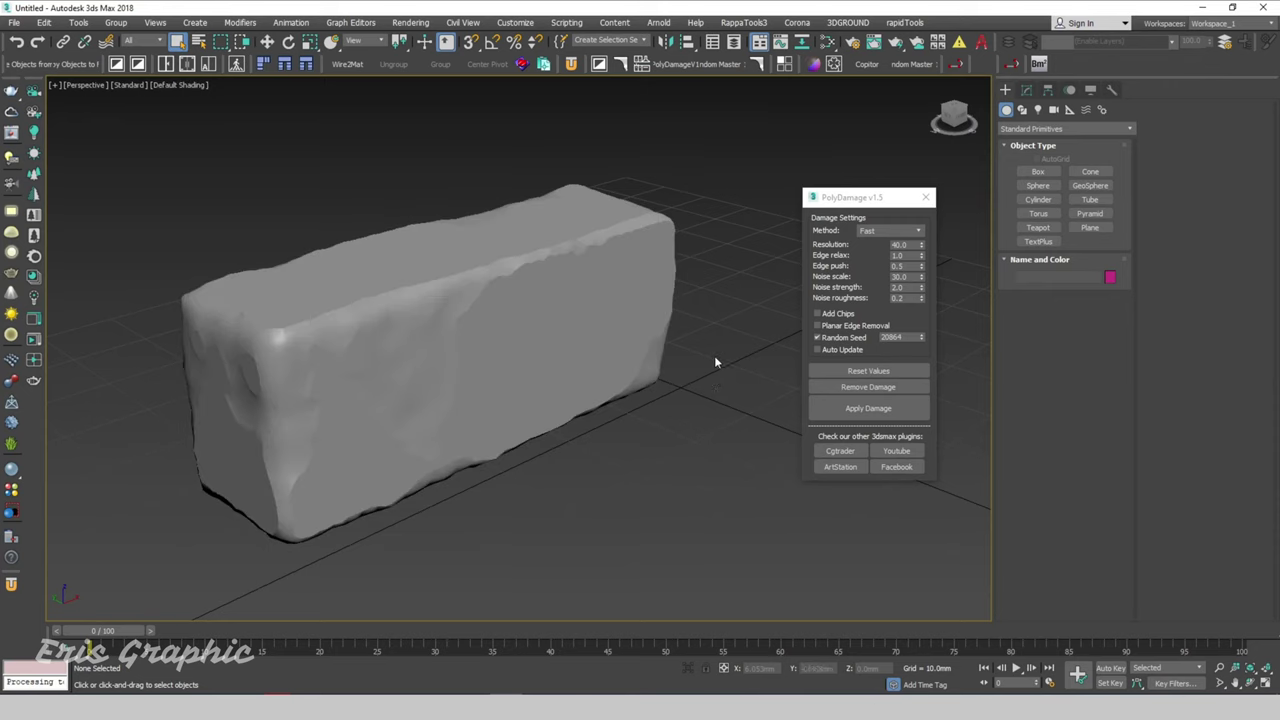
{"action": "left_click", "coordinate": [636, 258]}
{"action": "left_click_drag", "start_coordinate": [706, 184], "coordinate": [569, 299]}
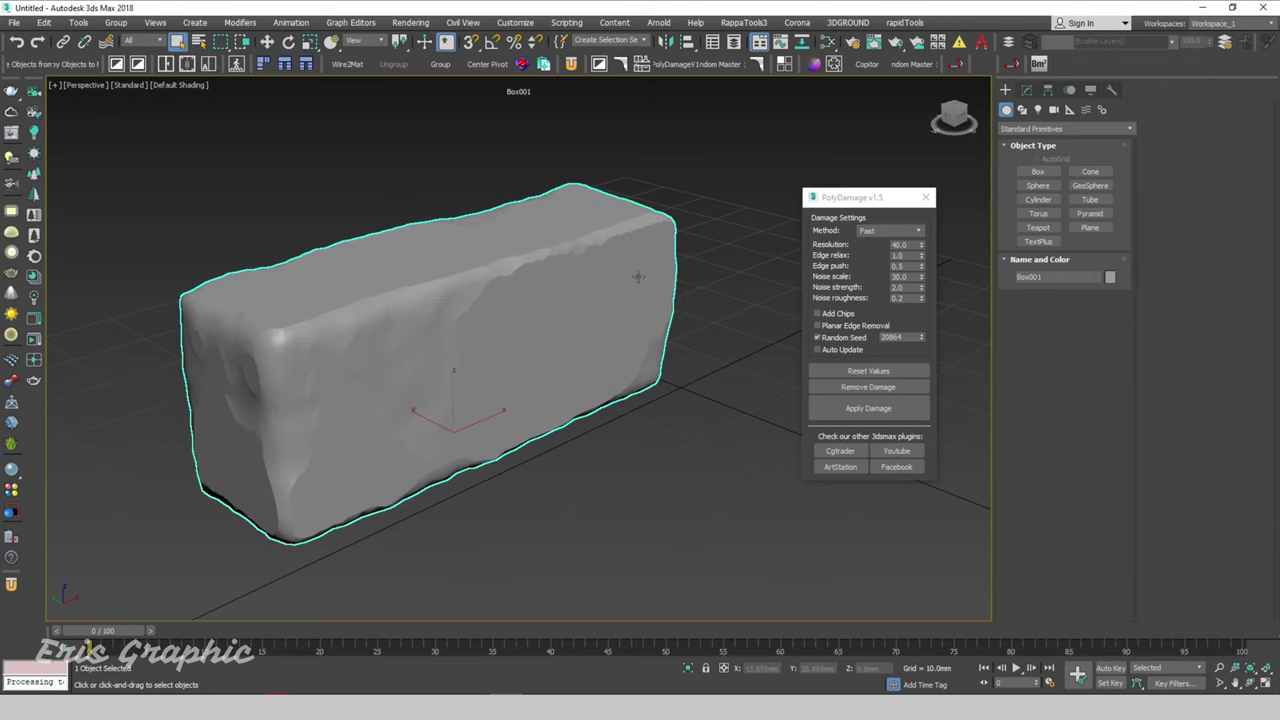
Switch the Perspective viewport to Clay shading and orbit around the damaged box
{"action": "left_click", "coordinate": [170, 87]}
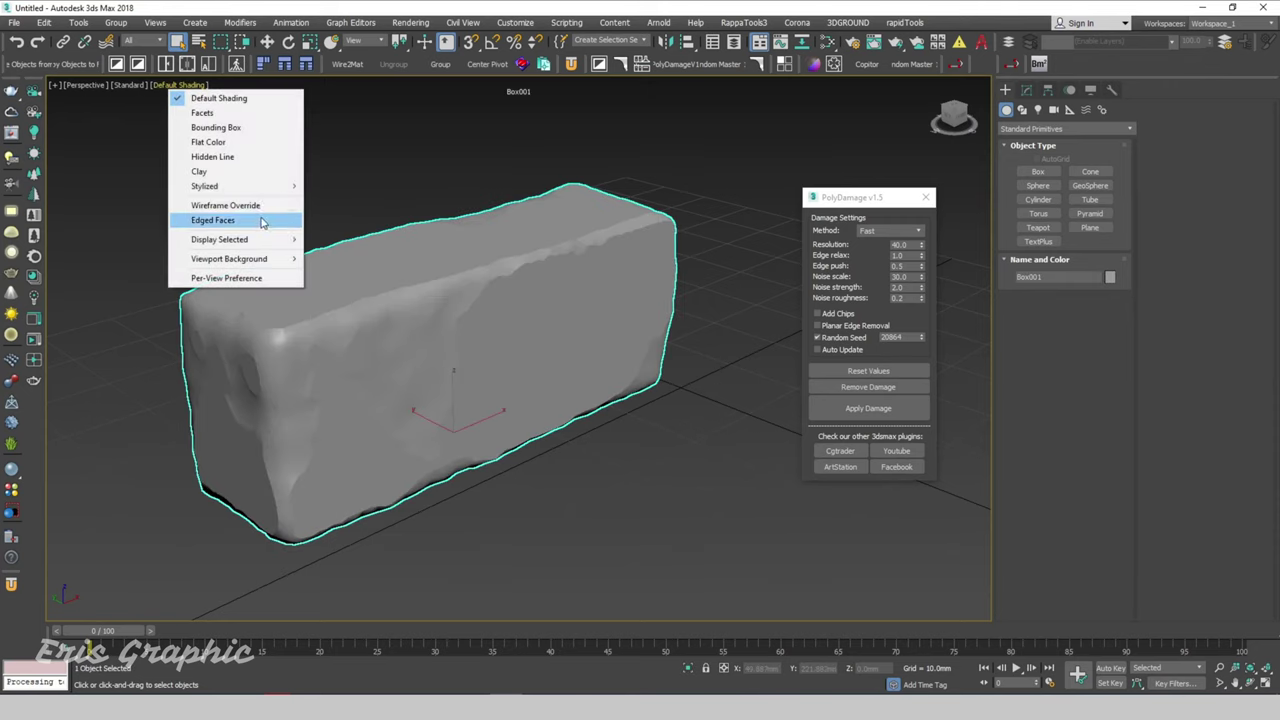
{"action": "left_click", "coordinate": [219, 178]}
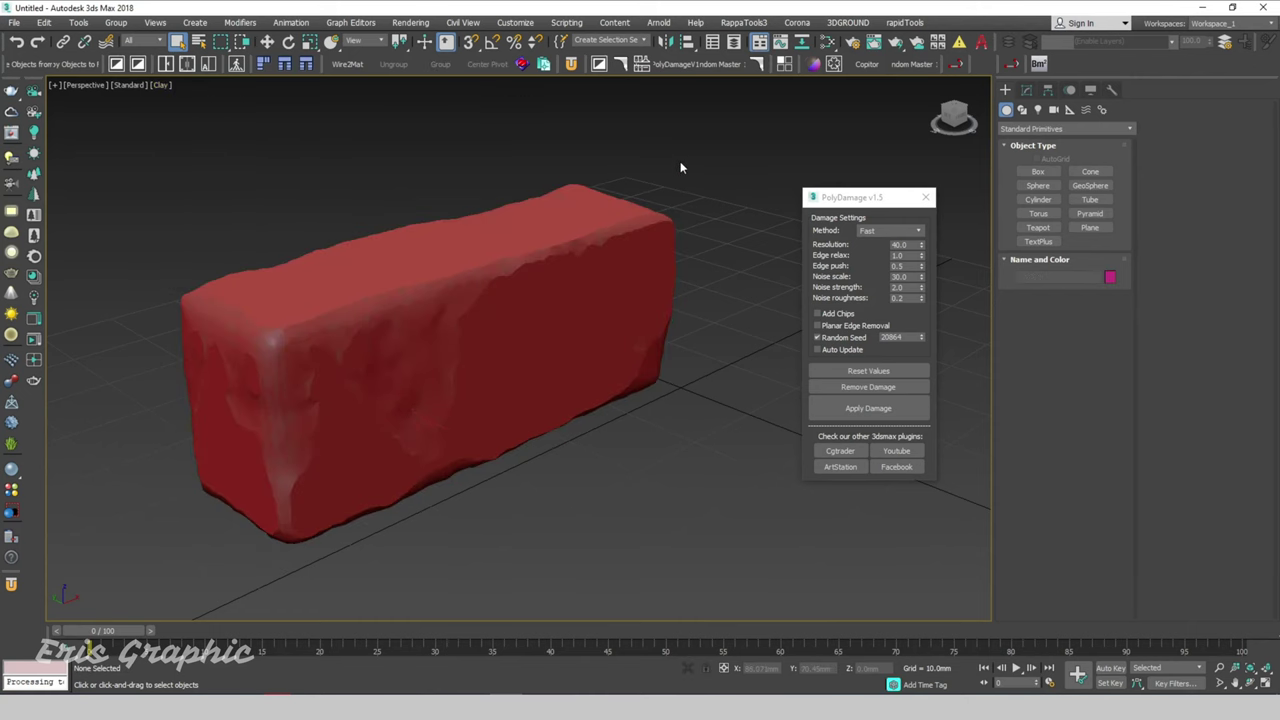
{"action": "key", "text": "F4"}
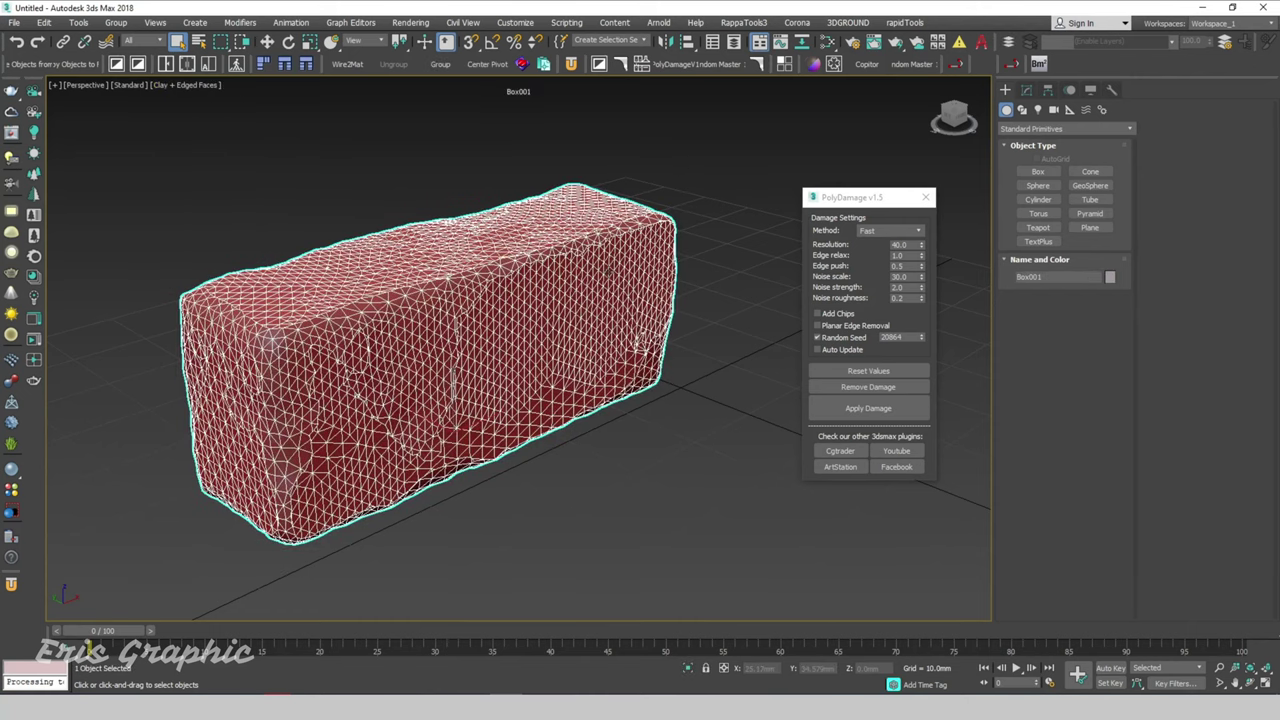
{"action": "key", "text": "F4"}
{"action": "middle_click_drag", "start_coordinate": [609, 272], "coordinate": [612, 298], "text": "alt"}
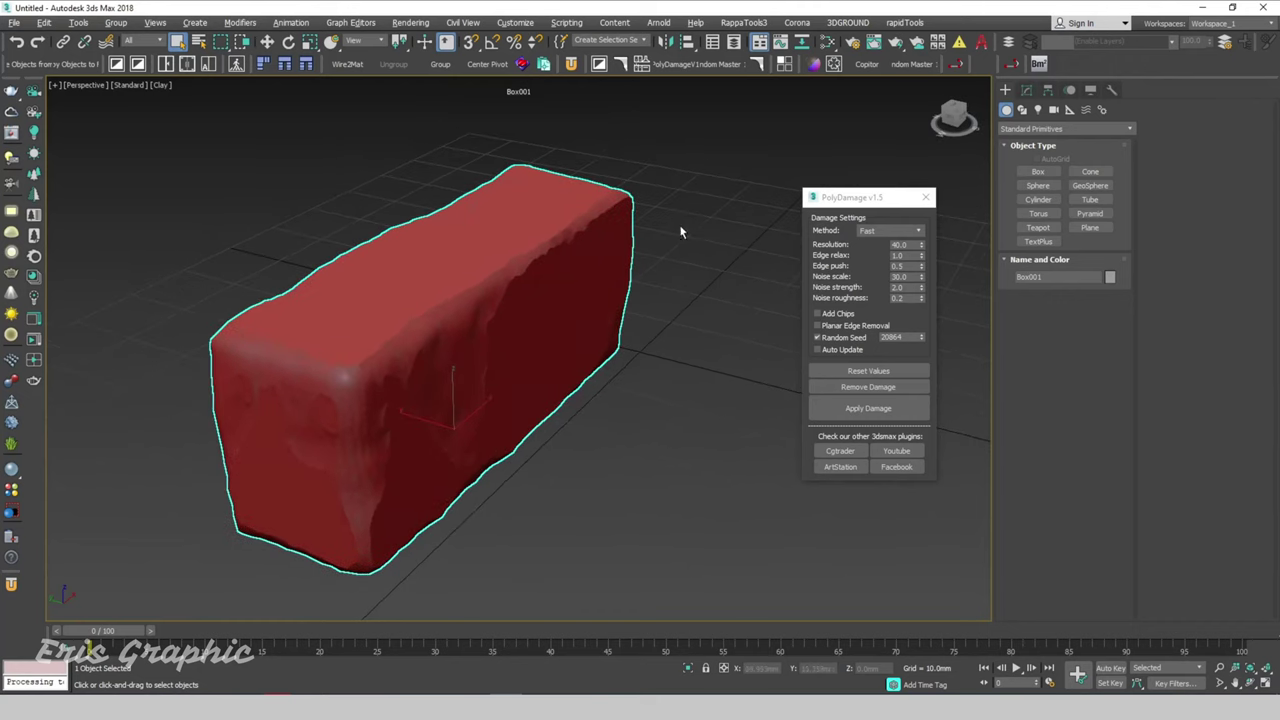
{"action": "scroll", "coordinate": [448, 400], "scroll_direction": "up", "scroll_amount": 5}
{"action": "scroll", "coordinate": [525, 435], "scroll_direction": "down", "scroll_amount": 8}
{"action": "scroll", "coordinate": [600, 340], "scroll_direction": "up", "scroll_amount": 2}
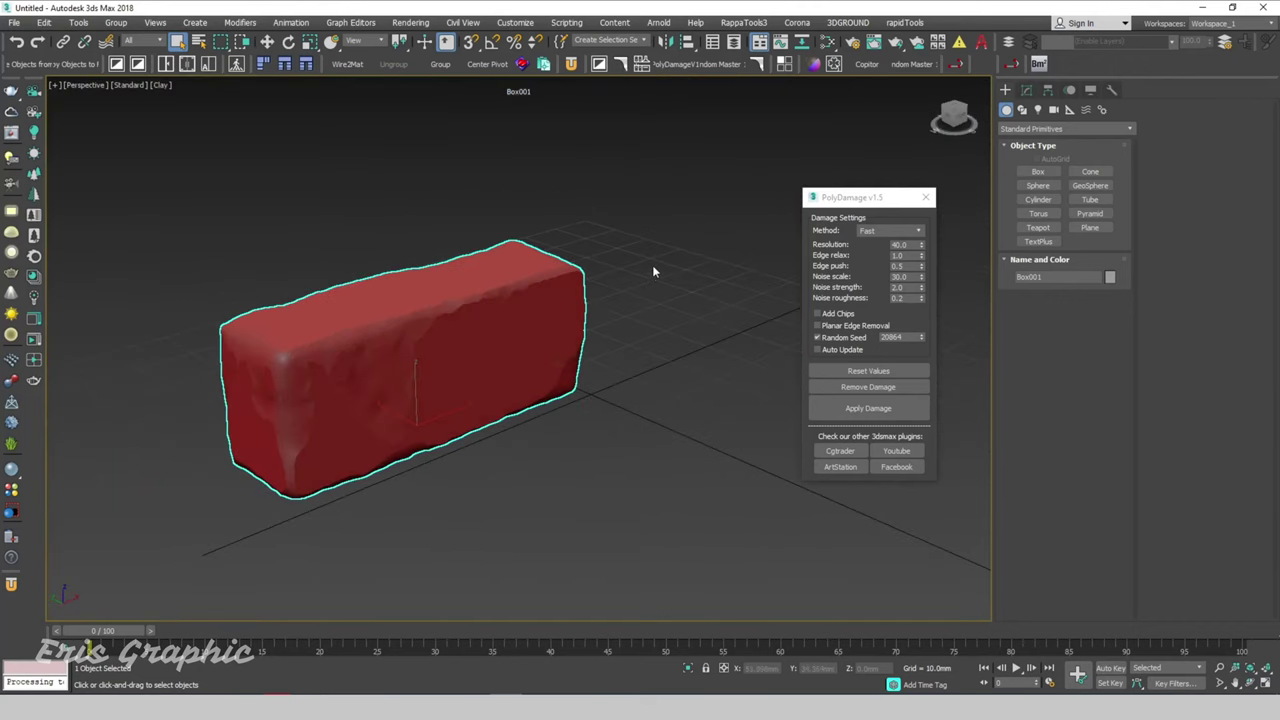
Set Edge relax to 3.0 and re-apply the damage to the box
{"action": "double_click", "coordinate": [908, 257]}
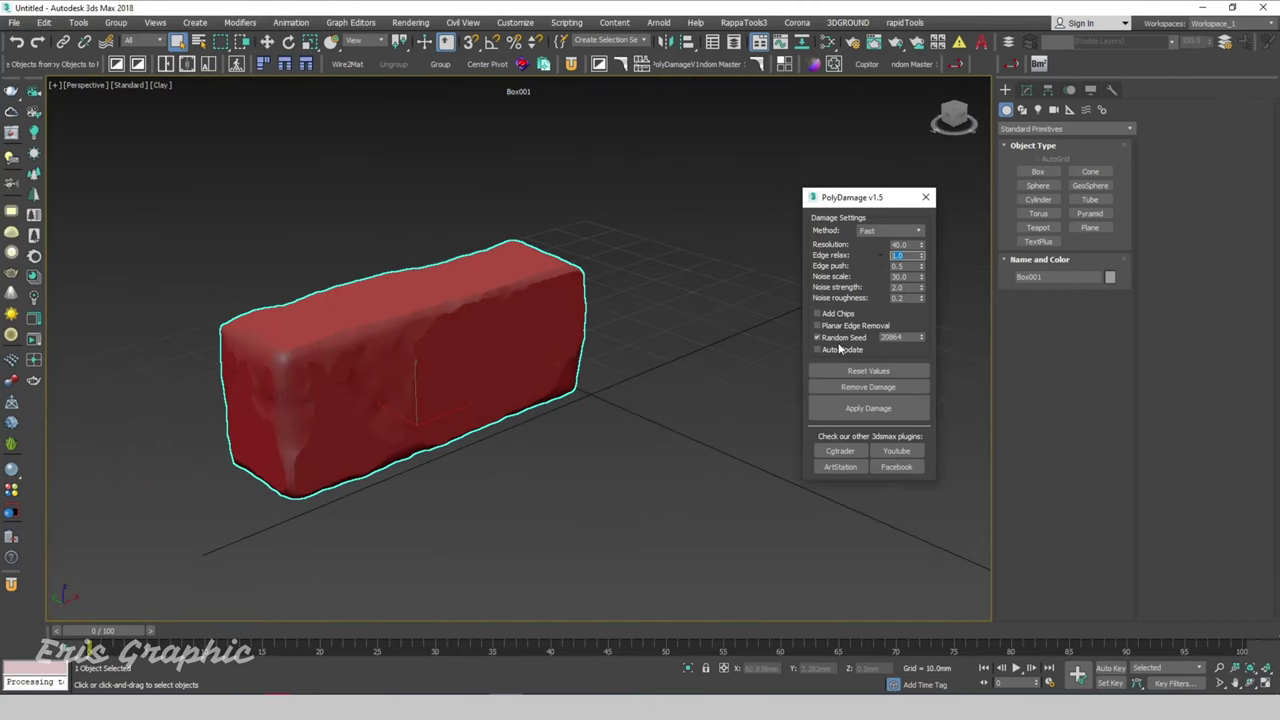
{"action": "type", "text": "3"}
{"action": "left_click", "coordinate": [866, 408]}
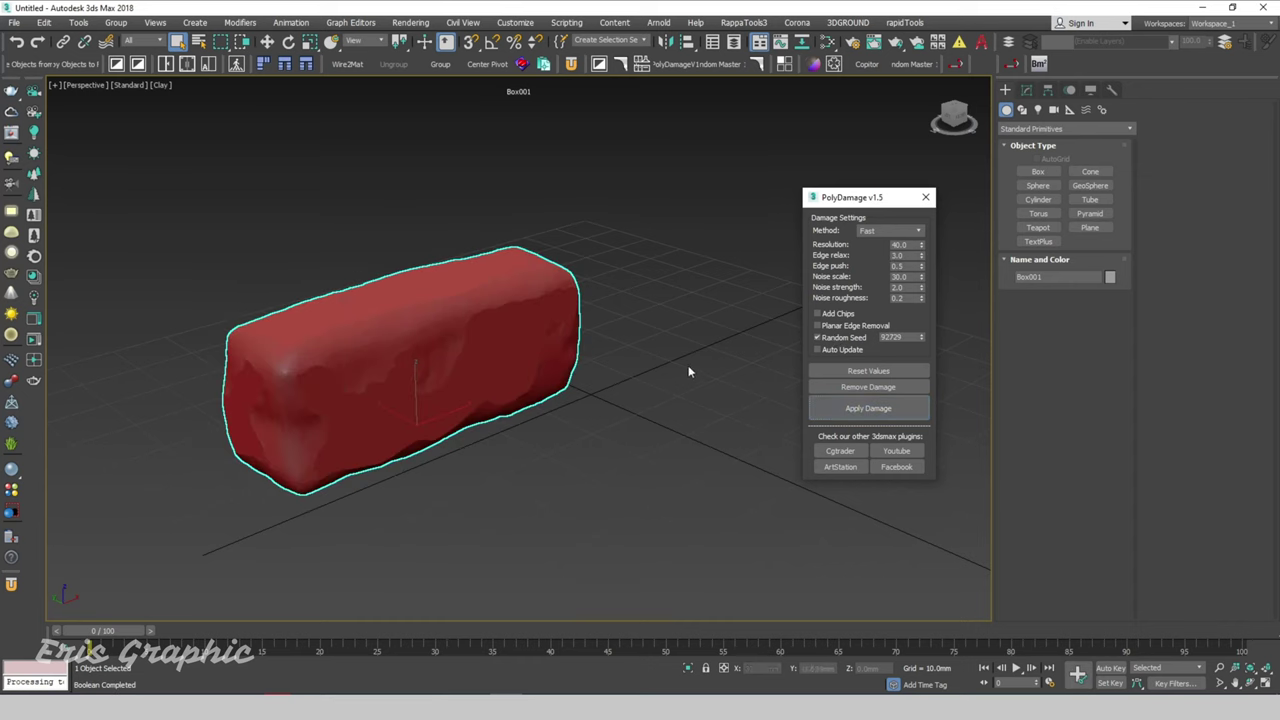
{"action": "key", "text": "F4"}
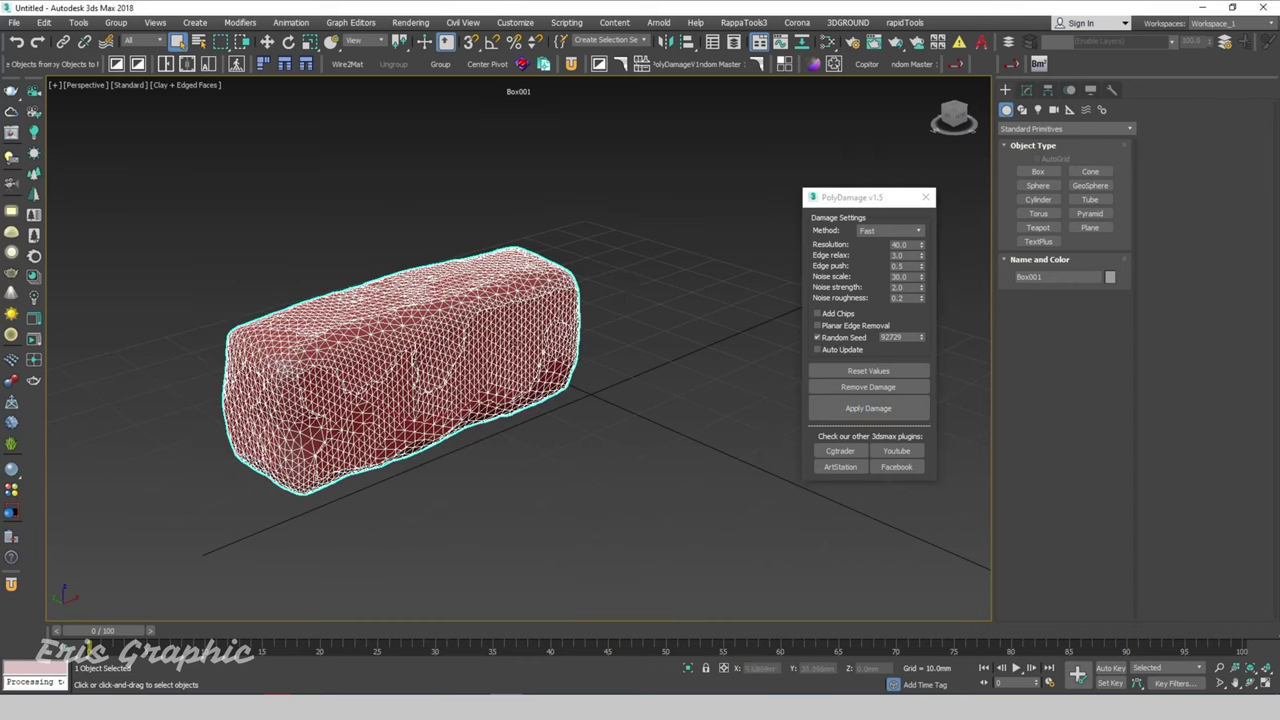
Inspect the softened chipping with Edged Faces on, then off, from several angles
{"action": "left_click", "coordinate": [644, 360]}
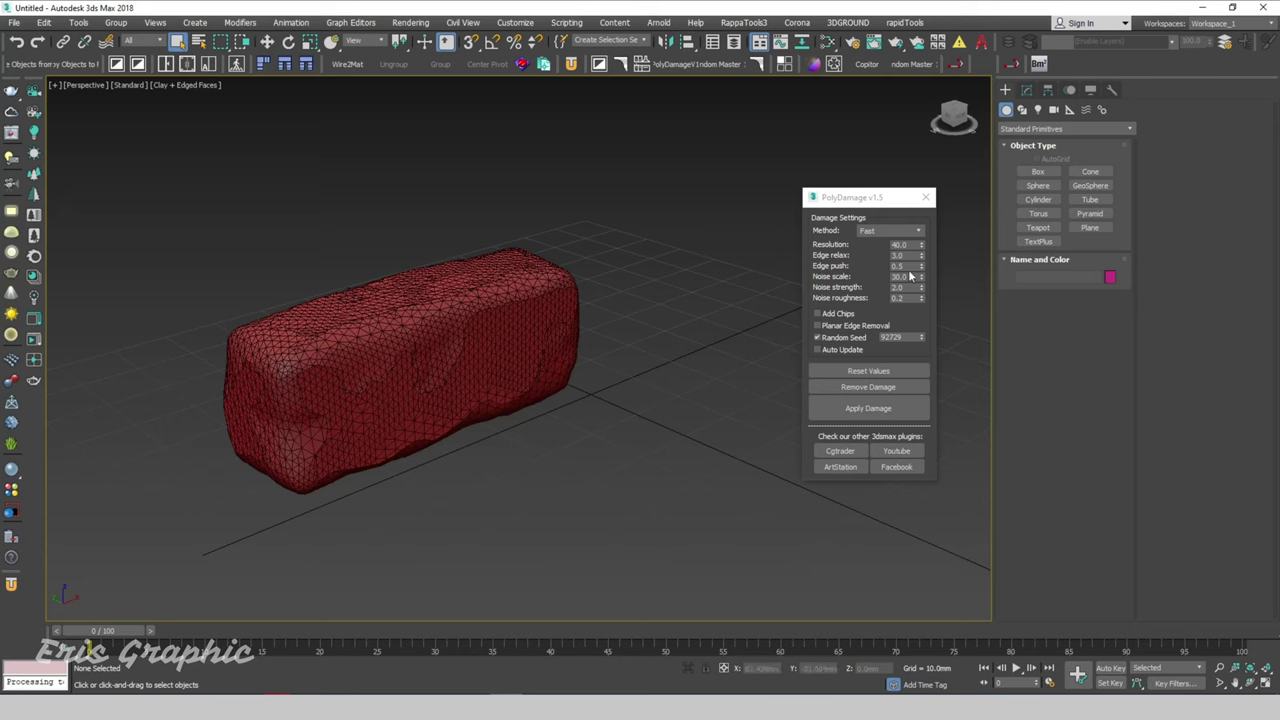
{"action": "left_click", "coordinate": [573, 259]}
{"action": "middle_click_drag", "start_coordinate": [556, 322], "coordinate": [507, 423], "text": "alt"}
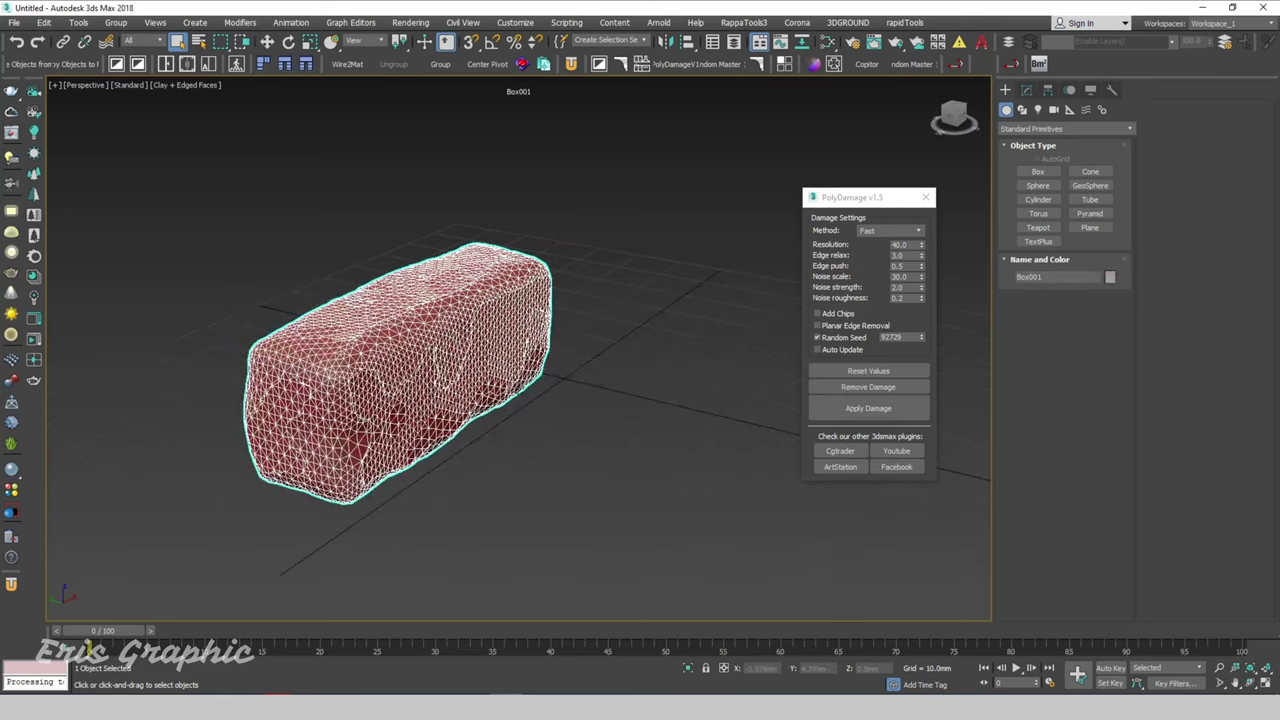
{"action": "left_click", "coordinate": [520, 449]}
{"action": "key", "text": "F4"}
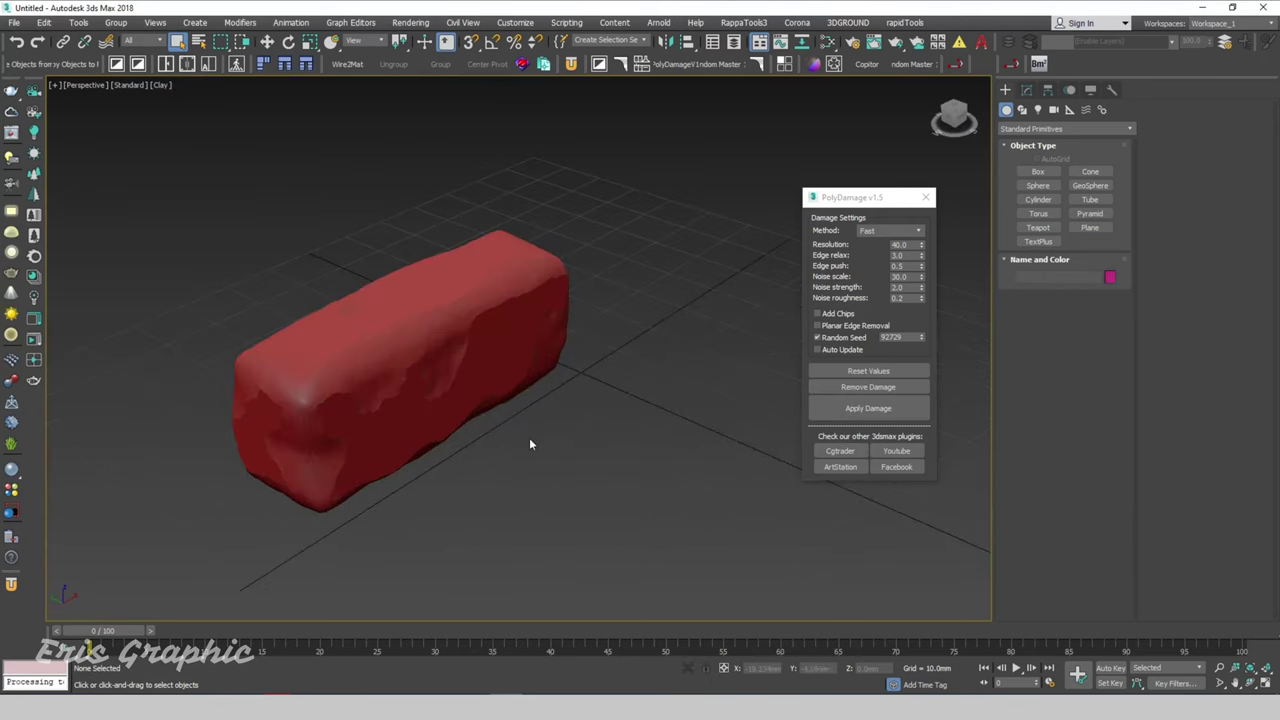
{"action": "left_click", "coordinate": [540, 385]}
{"action": "scroll", "coordinate": [543, 407], "scroll_direction": "up", "scroll_amount": 4}
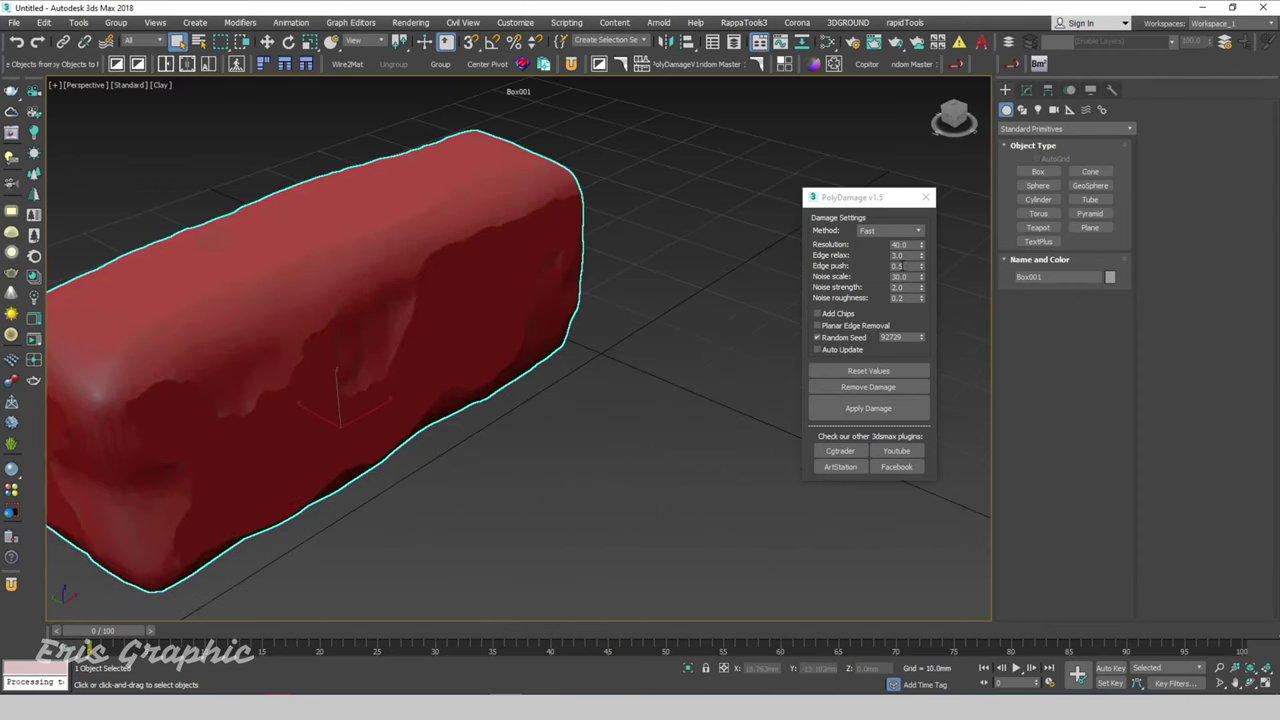
{"action": "middle_click_drag", "start_coordinate": [617, 366], "coordinate": [640, 362], "text": "alt"}
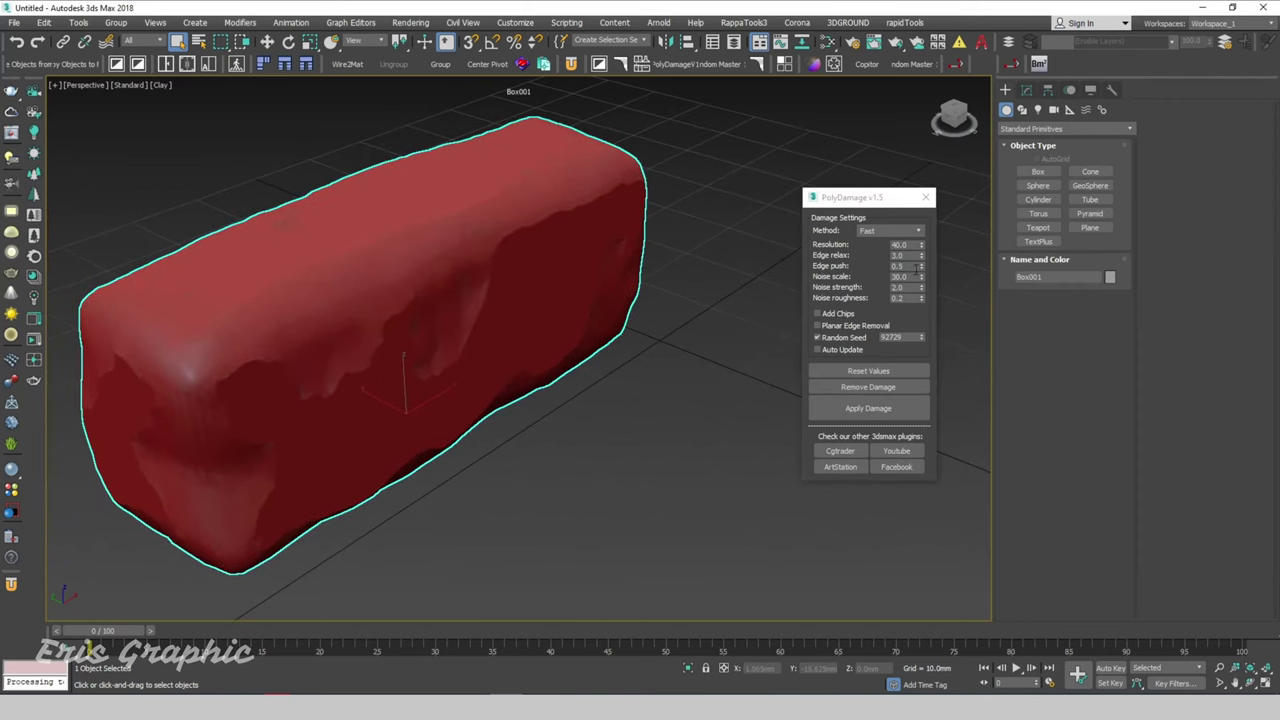
Set Edge push to 3.0 and re-apply the damage, giving seed 70079
{"action": "double_click", "coordinate": [895, 266]}
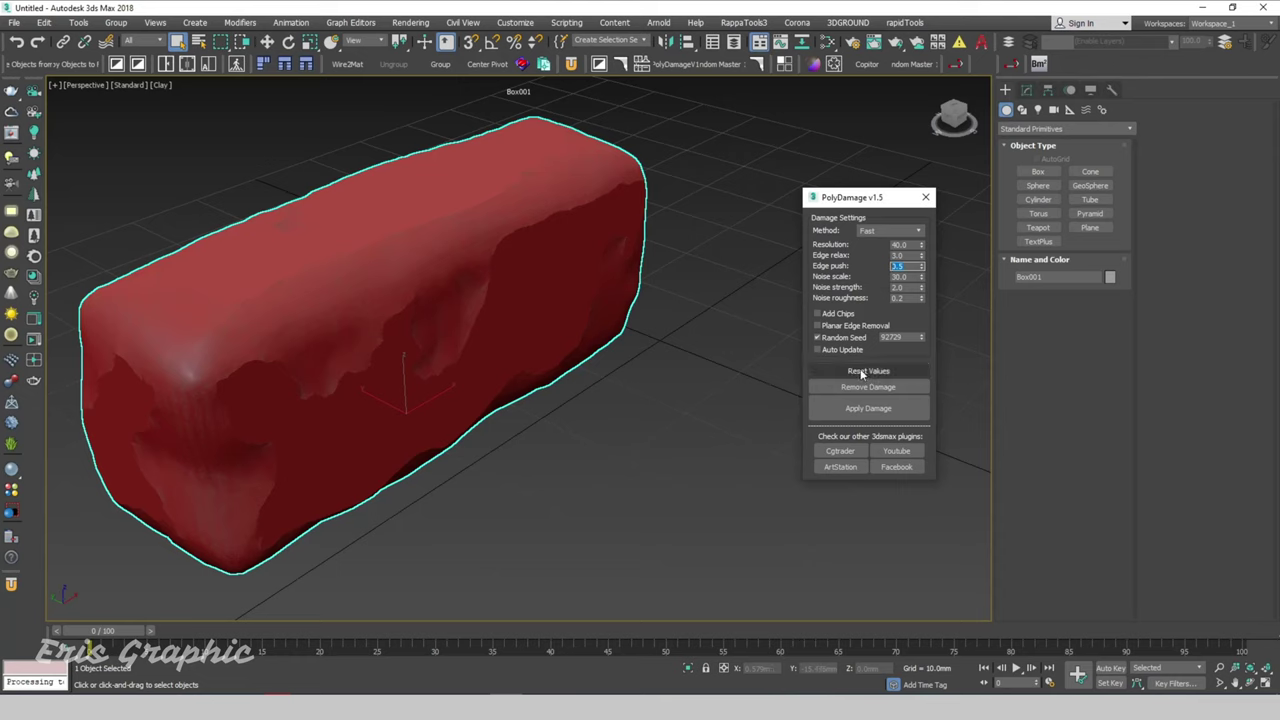
{"action": "type", "text": "3"}
{"action": "left_click", "coordinate": [877, 418]}
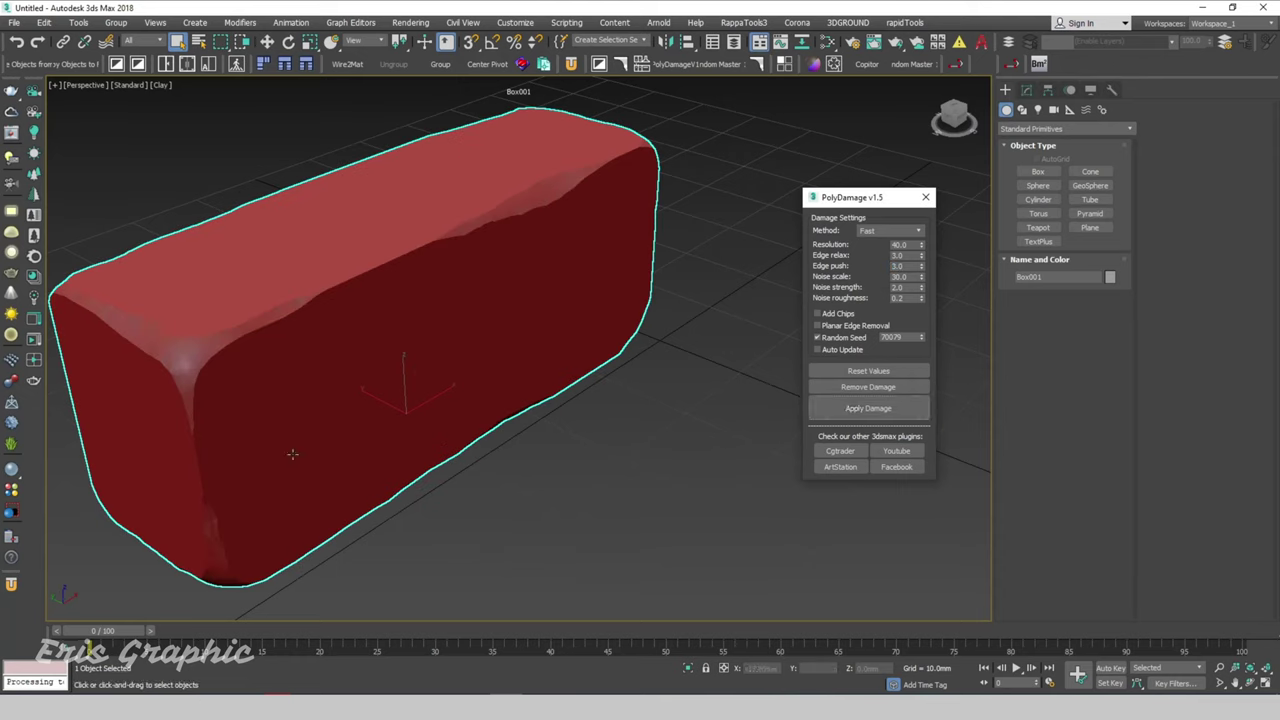
{"action": "key", "text": "F4"}
{"action": "key", "text": "F4"}
Inspect the rounder edges with Edged Faces toggled, then hide the edge overlay
{"action": "left_click", "coordinate": [600, 486]}
{"action": "scroll", "coordinate": [600, 488], "scroll_direction": "down", "scroll_amount": 3}
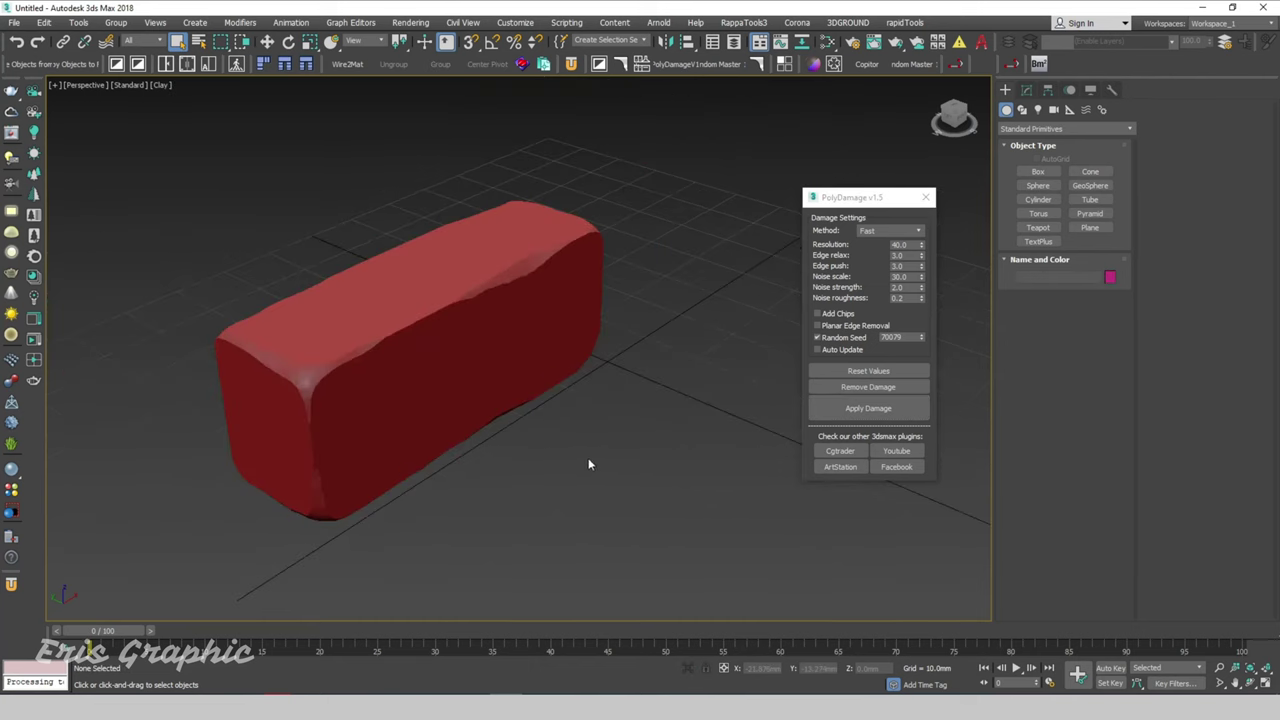
{"action": "key", "text": "F4"}
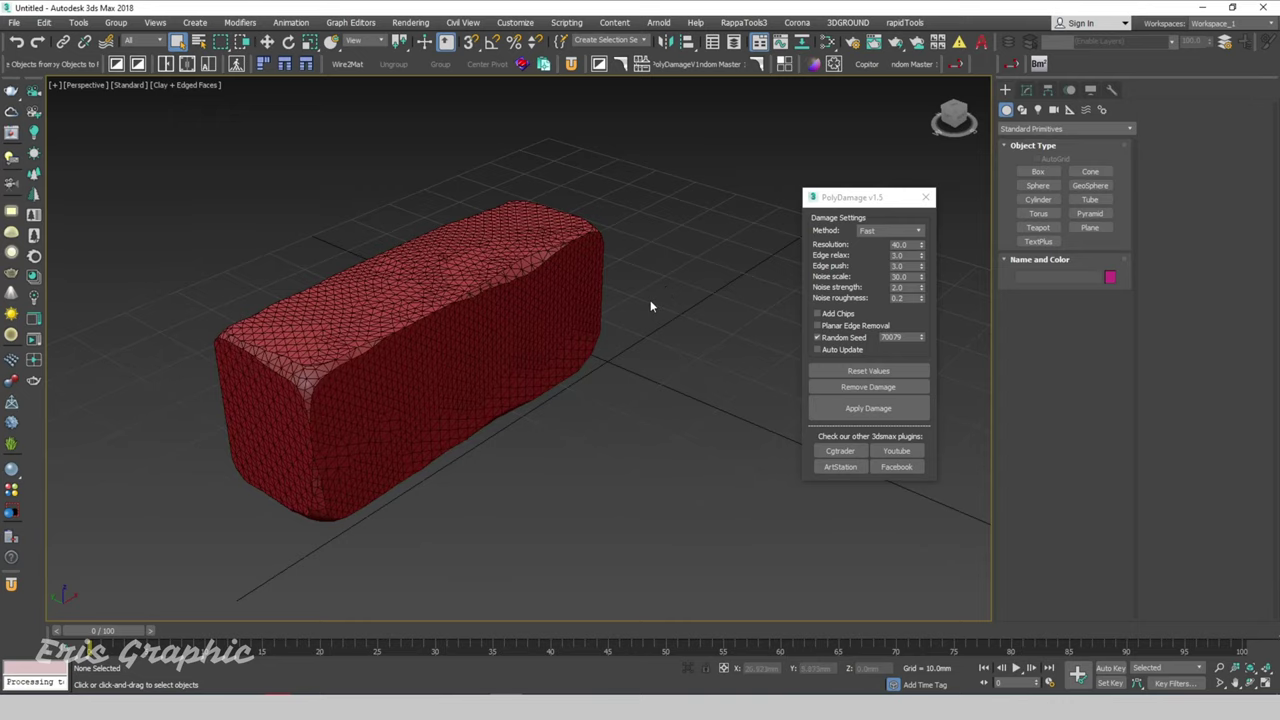
{"action": "left_click", "coordinate": [540, 290]}
{"action": "scroll", "coordinate": [617, 313], "scroll_direction": "up", "scroll_amount": 3}
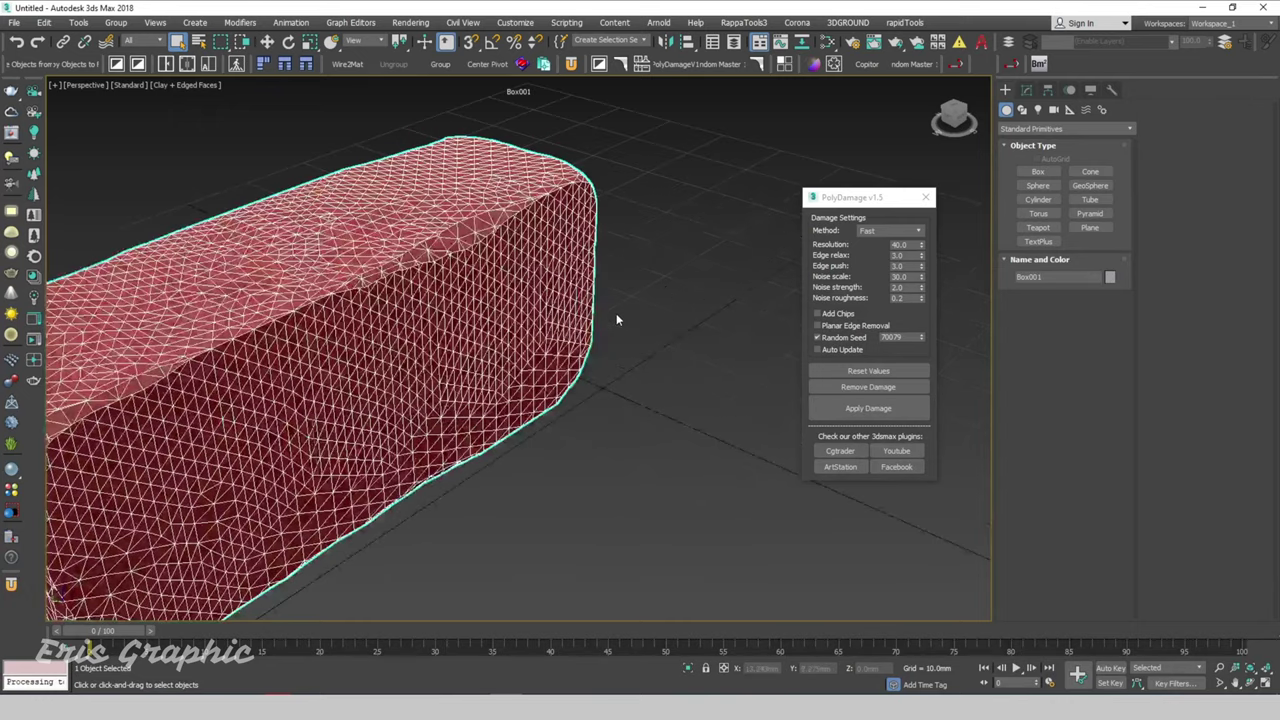
{"action": "middle_click_drag", "start_coordinate": [621, 316], "coordinate": [657, 306]}
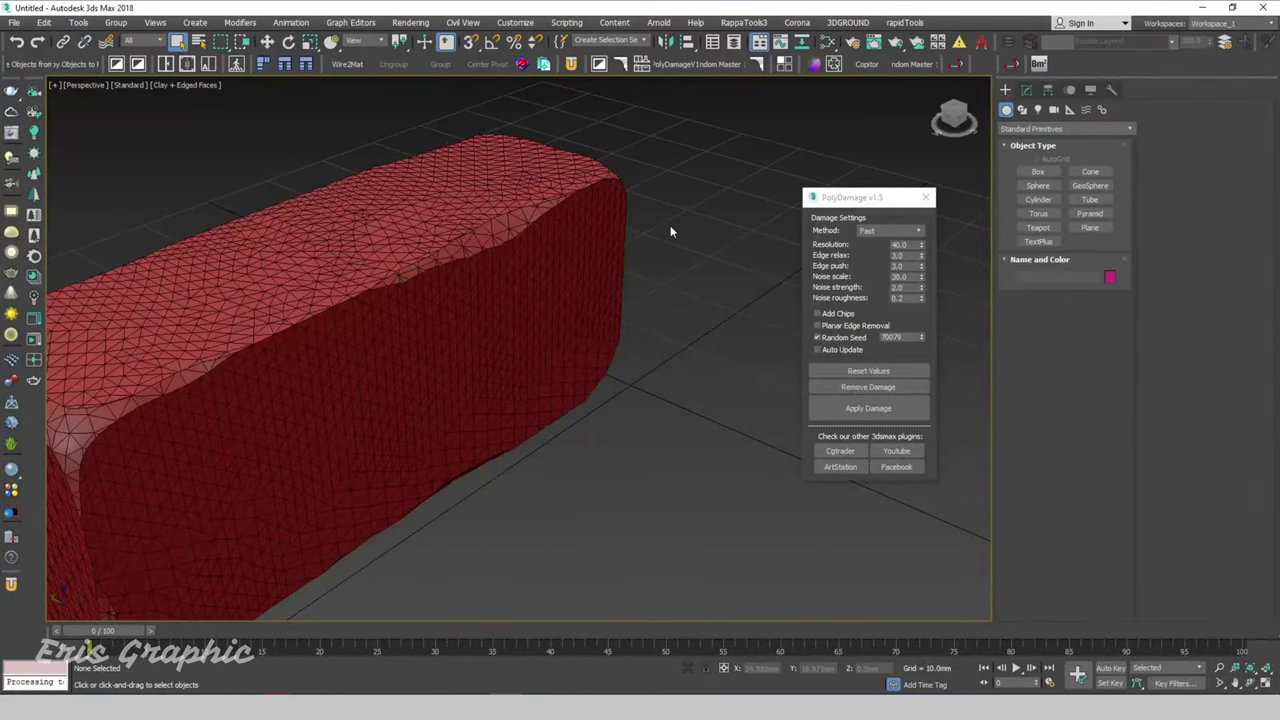
{"action": "scroll", "coordinate": [620, 265], "scroll_direction": "down", "scroll_amount": 4}
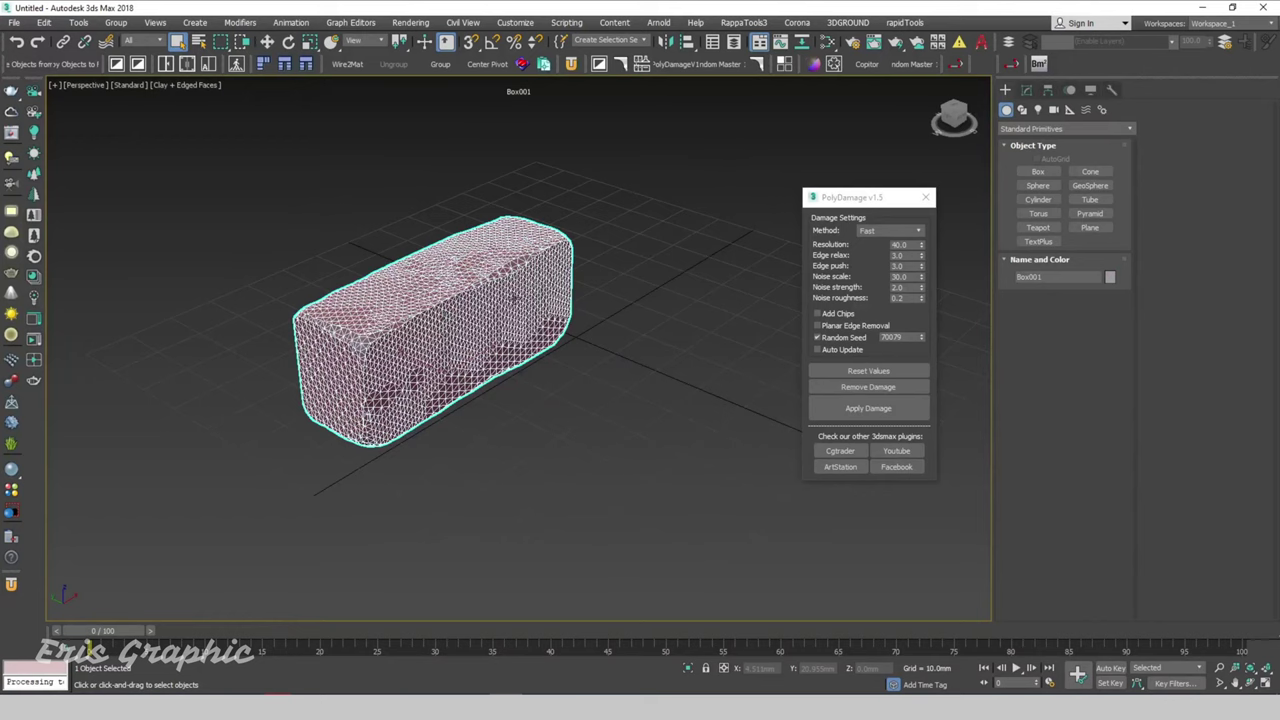
{"action": "key", "text": "F4"}
{"action": "scroll", "coordinate": [643, 295], "scroll_direction": "up", "scroll_amount": 3}
{"action": "left_click", "coordinate": [643, 295]}
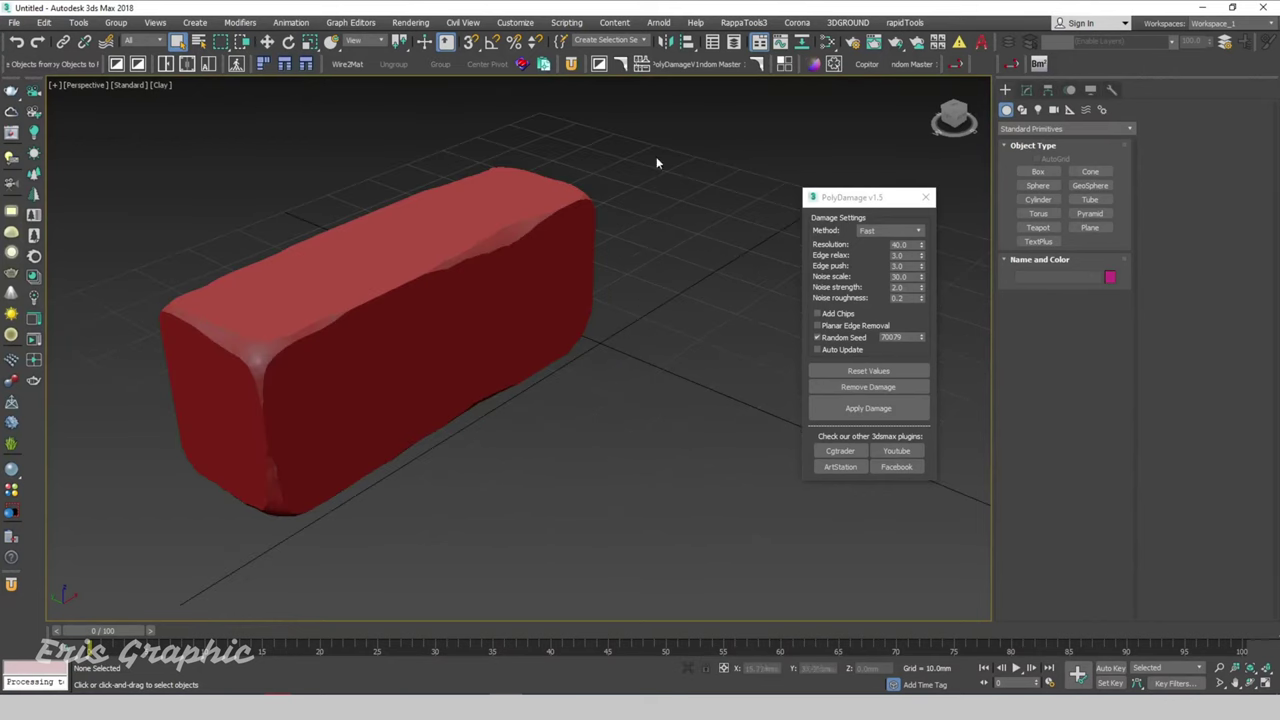
{"action": "left_click", "coordinate": [538, 328]}
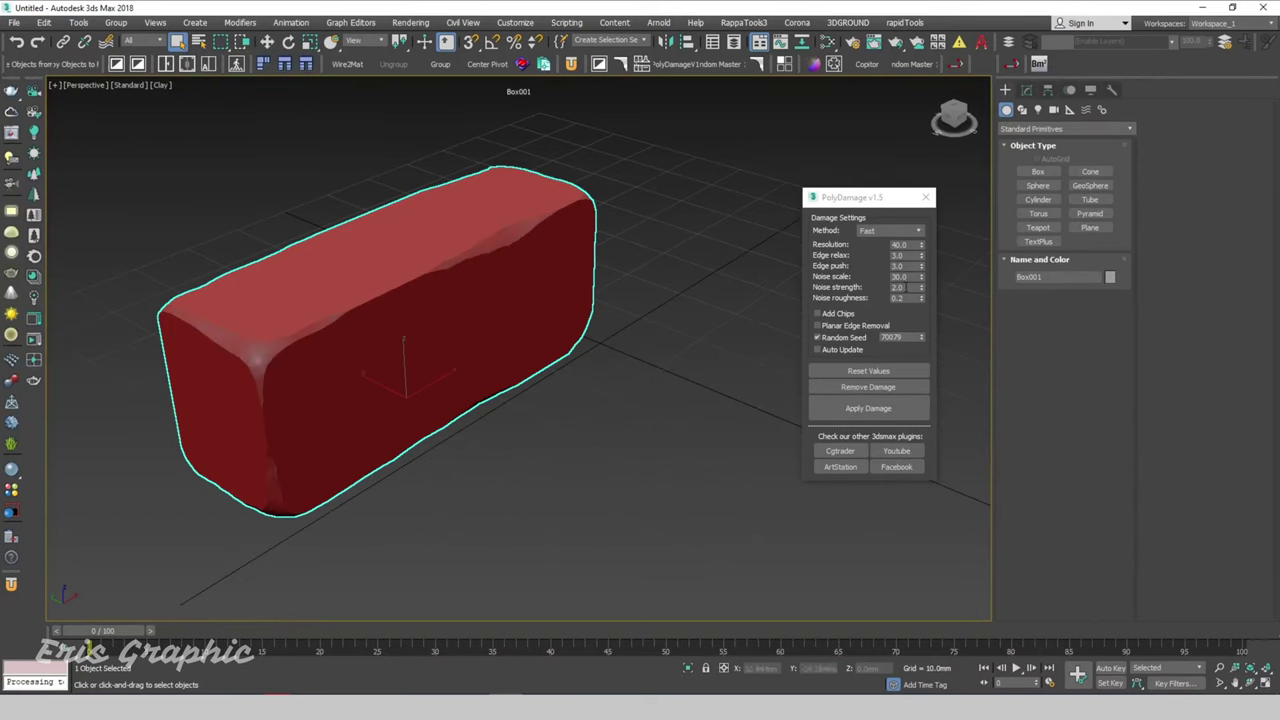
Enable Auto Update and regenerate the damage at Resolution 20, then 50
{"action": "double_click", "coordinate": [898, 287]}
{"action": "double_click", "coordinate": [905, 276]}
{"action": "left_click", "coordinate": [828, 349]}
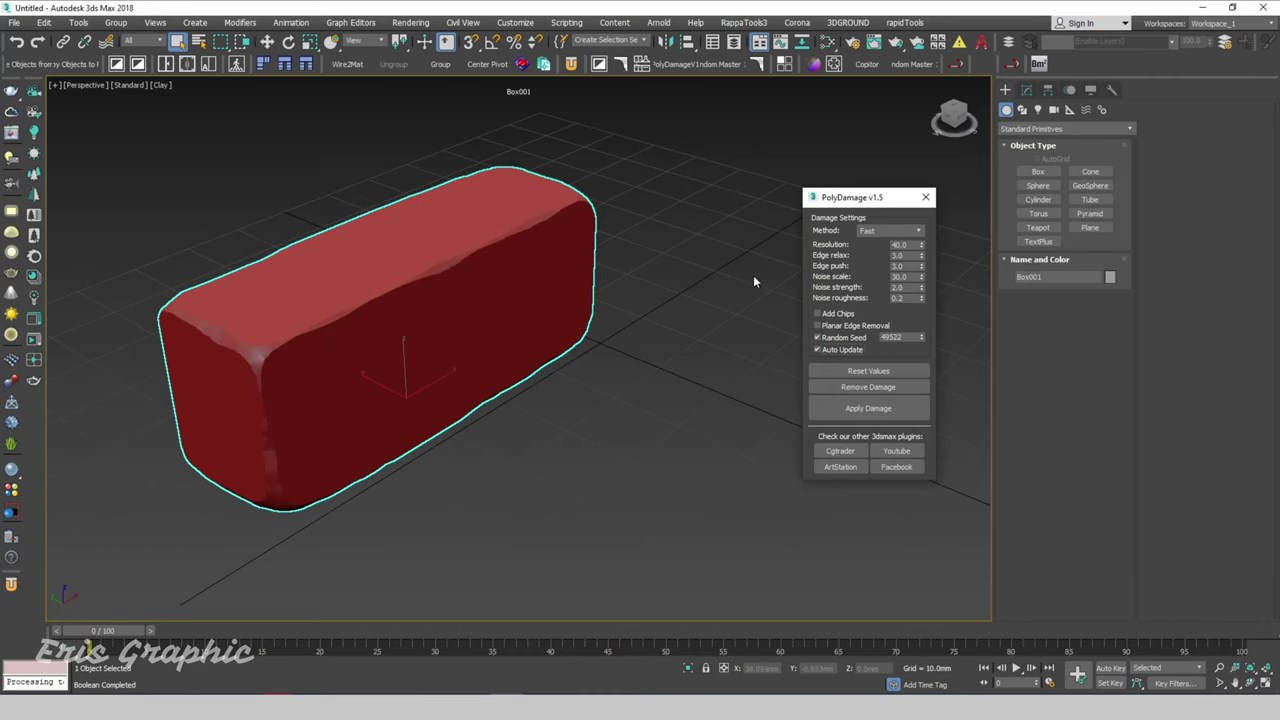
{"action": "double_click", "coordinate": [905, 244]}
{"action": "type", "text": "20"}
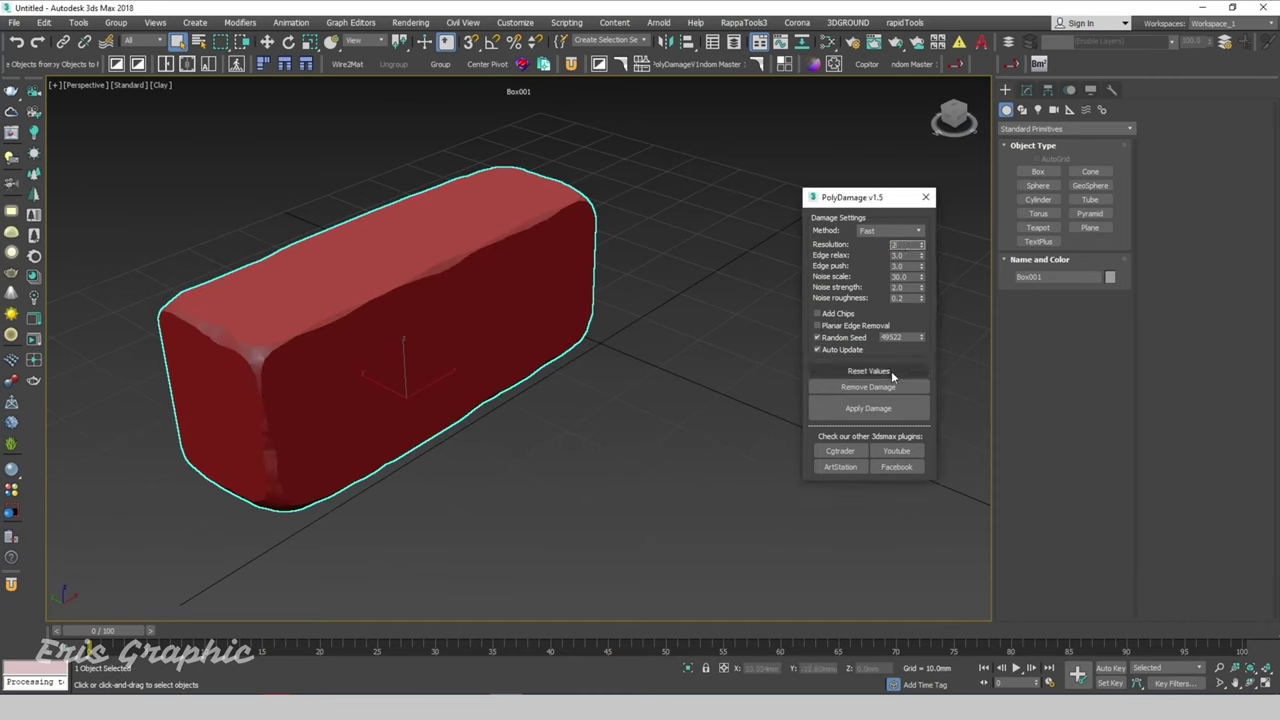
{"action": "key", "text": "Tab"}
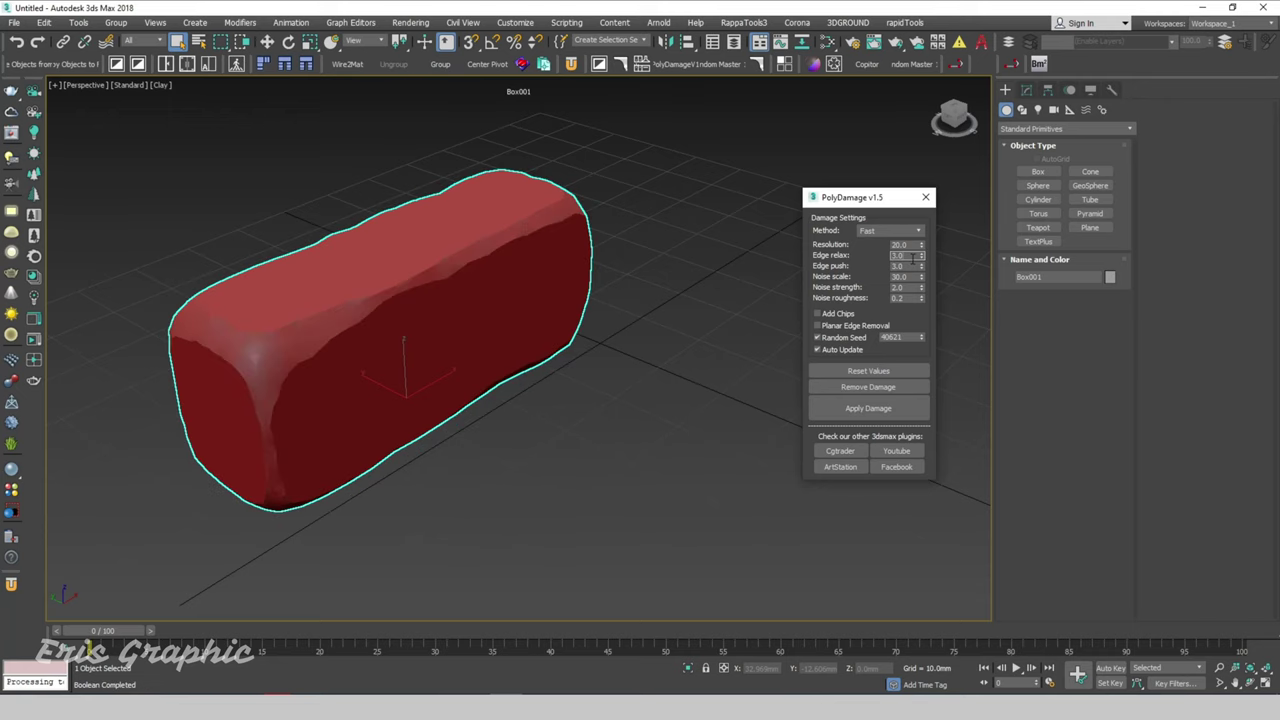
{"action": "double_click", "coordinate": [908, 245]}
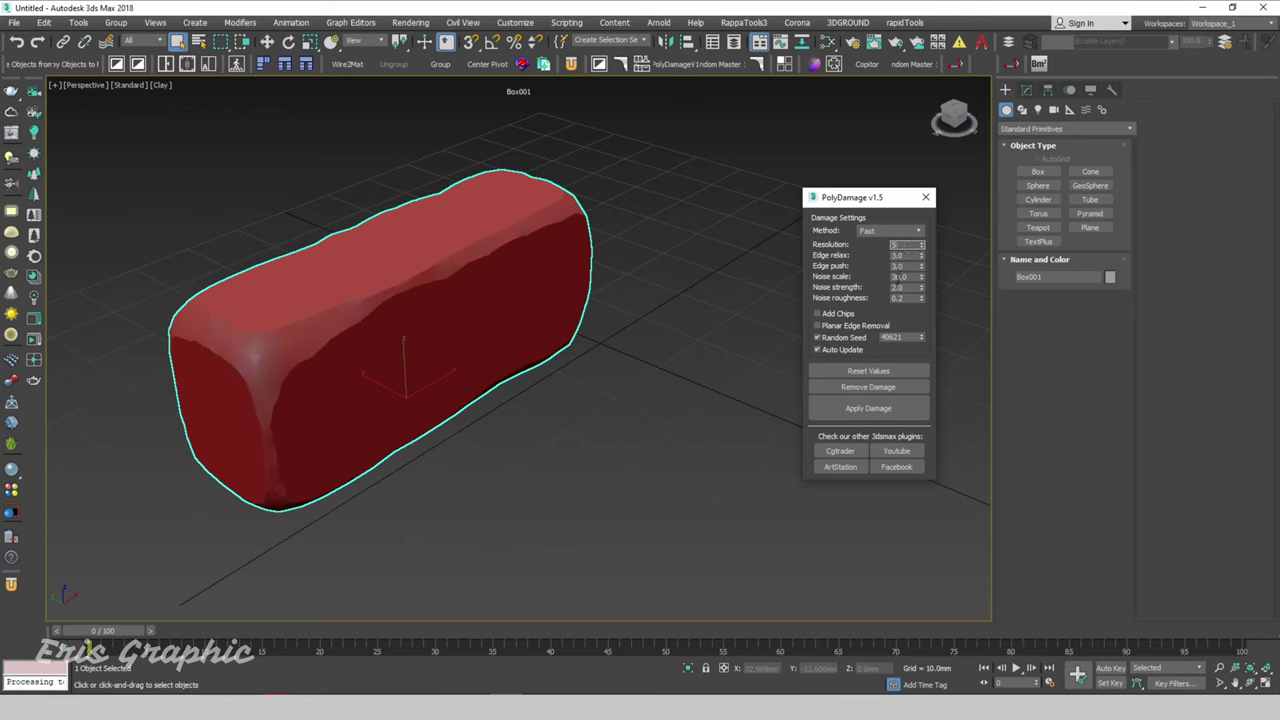
{"action": "type", "text": "50"}
{"action": "key", "text": "Tab"}
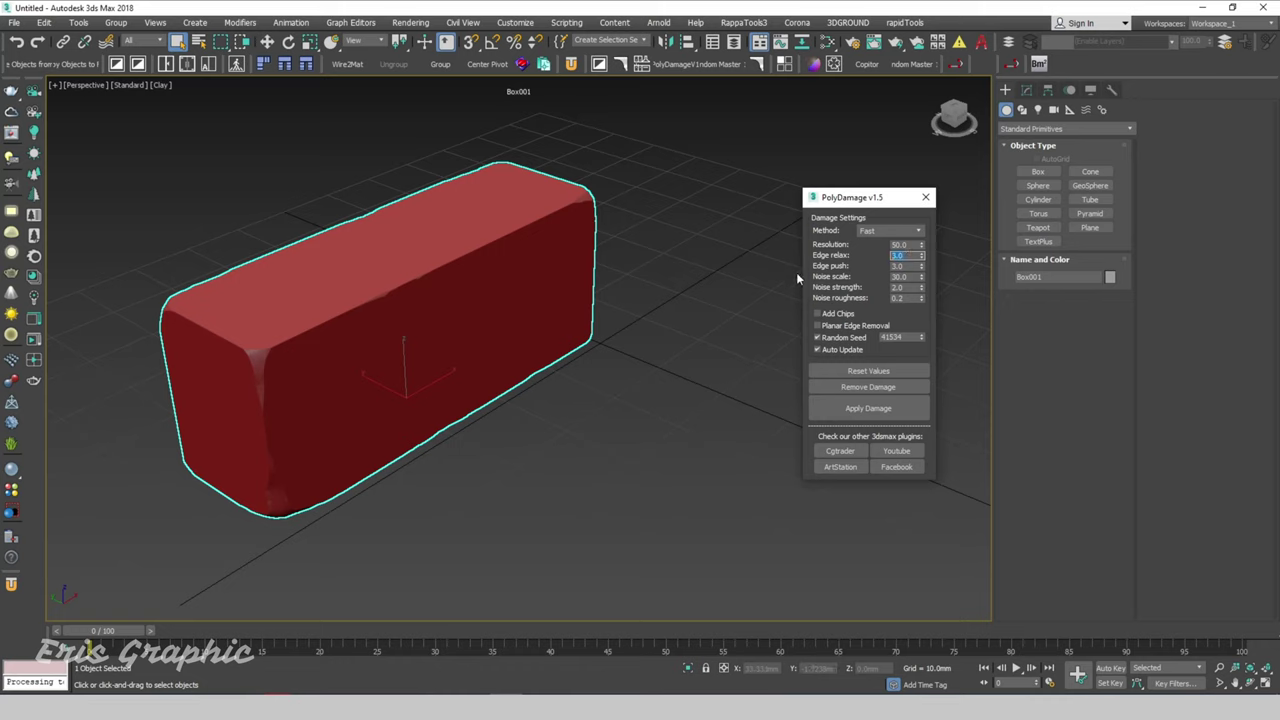
Try Edge relax 6.0 and then 2.0, and set Edge push to 0.5
{"action": "type", "text": "6"}
{"action": "key", "text": "Tab"}
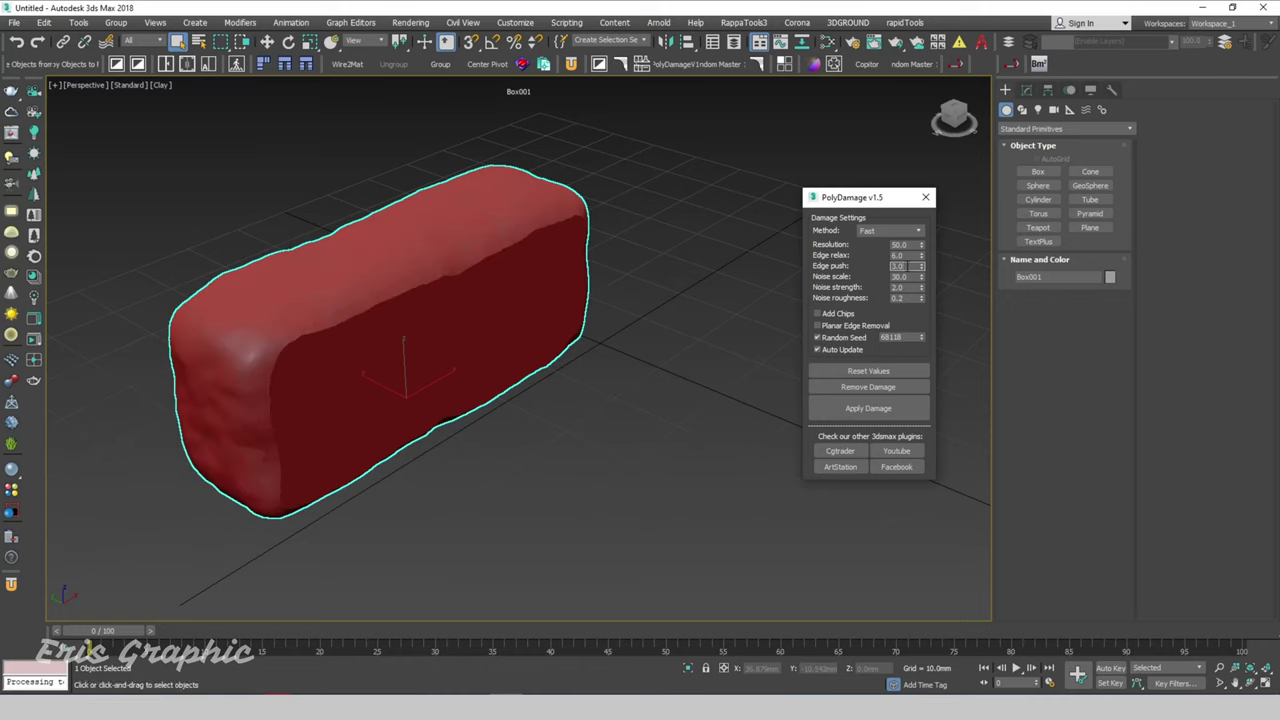
{"action": "key", "text": "shift+Tab"}
{"action": "type", "text": "2"}
{"action": "key", "text": "Tab"}
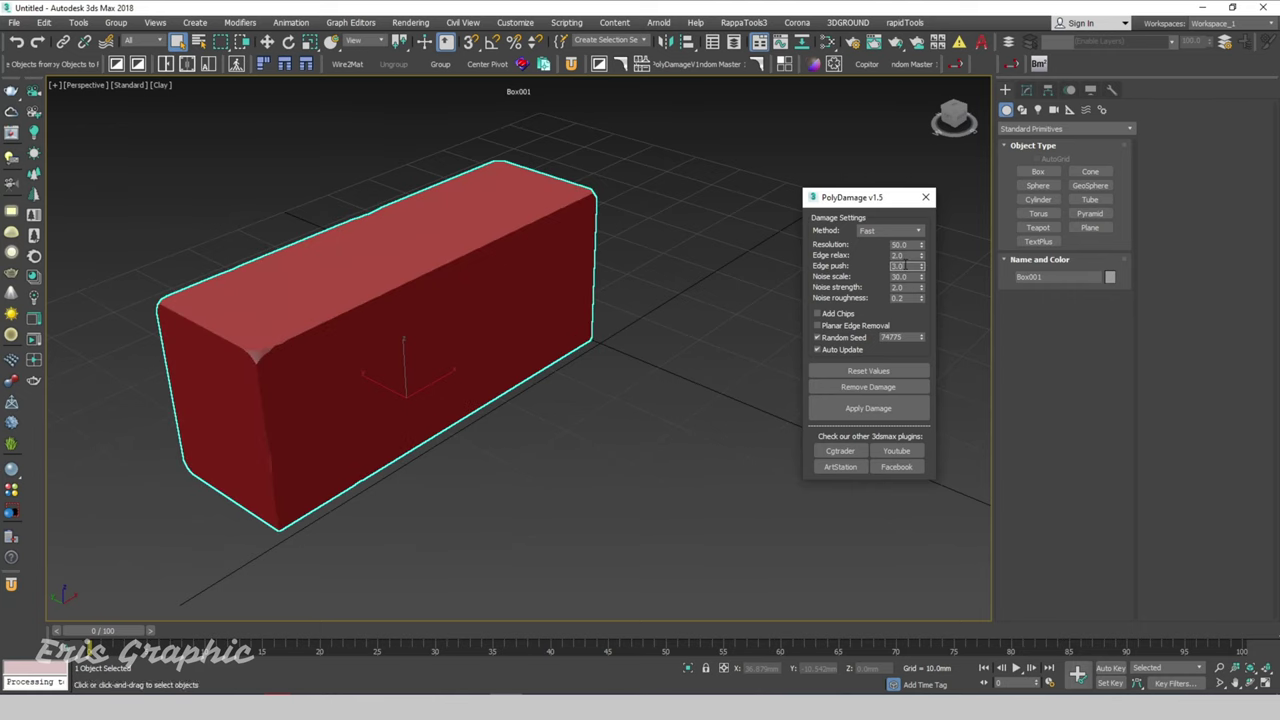
{"action": "key", "text": "shift+Tab"}
{"action": "key", "text": "Tab"}
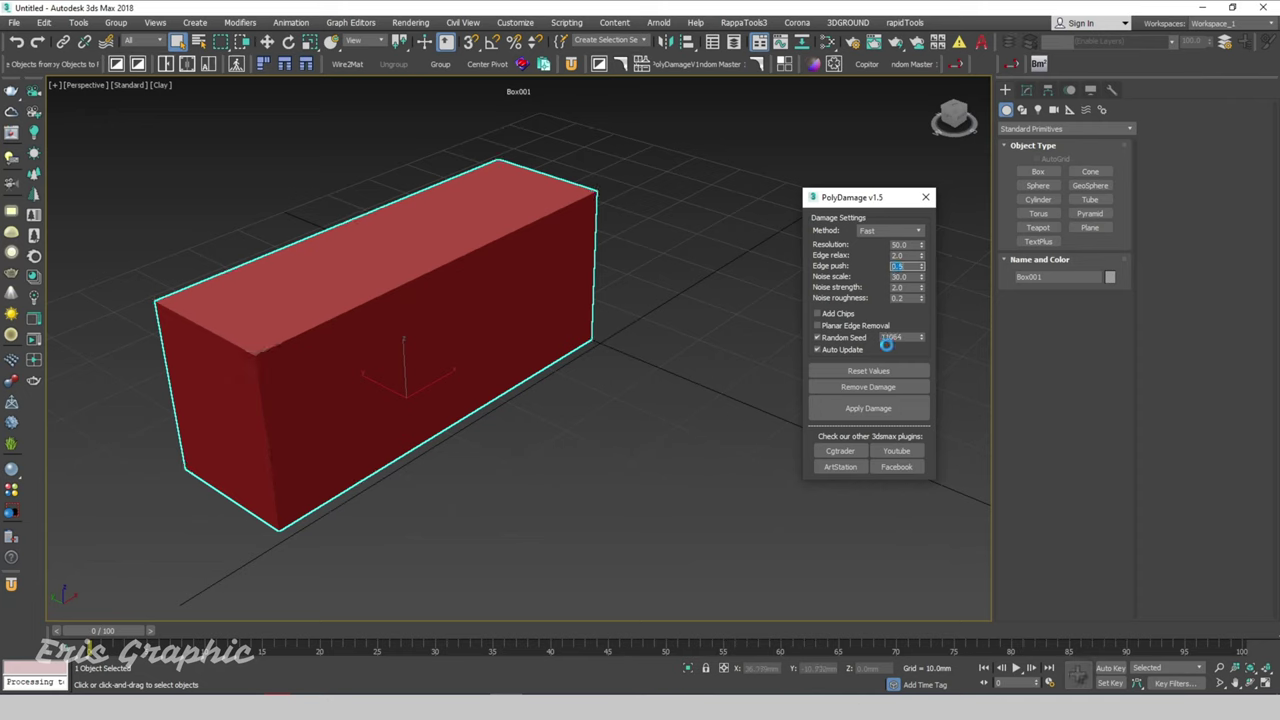
{"action": "key", "text": "Return"}
Remove the damage from the box and reset PolyDamage to its default values
{"action": "mouse_move", "coordinate": [463, 488]}
{"action": "middle_mouse_down", "text": "alt"}
{"action": "mouse_move", "coordinate": [491, 389]}
{"action": "mouse_move", "coordinate": [449, 457]}
{"action": "mouse_move", "coordinate": [479, 433]}
{"action": "mouse_move", "coordinate": [471, 453]}
{"action": "middle_mouse_up", "text": "alt"}
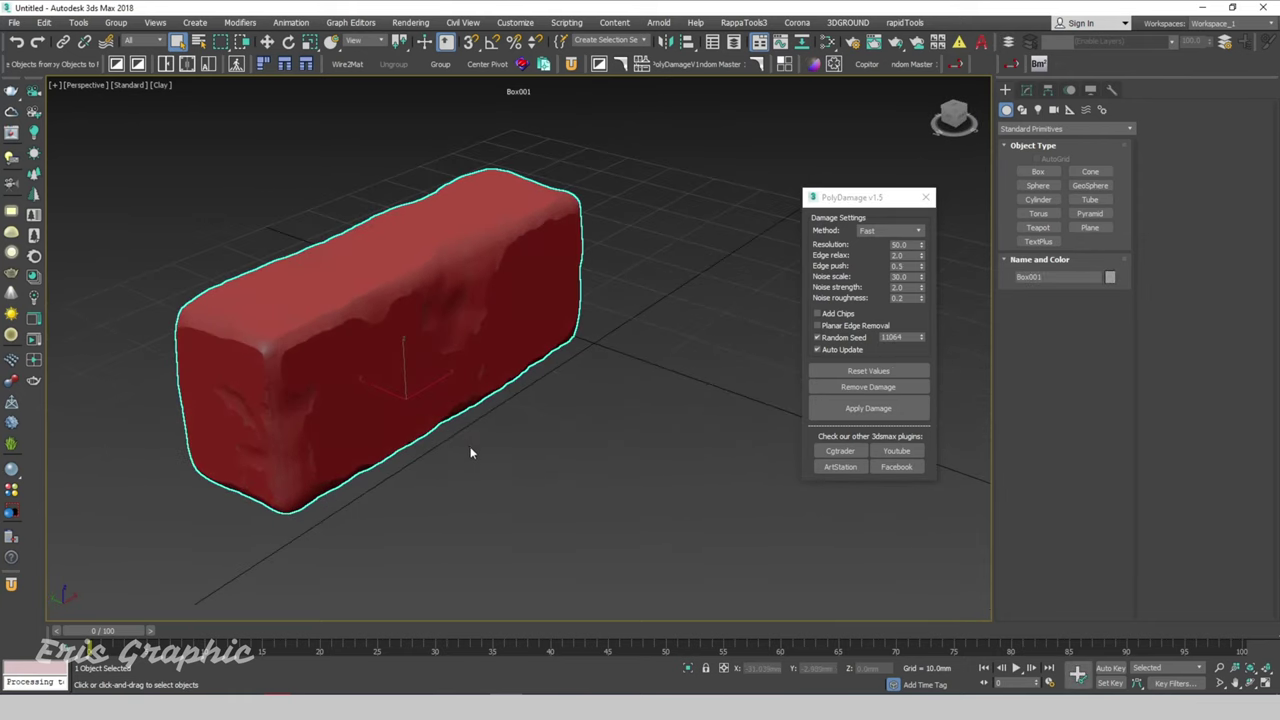
{"action": "left_click", "coordinate": [540, 454]}
{"action": "middle_click_drag", "start_coordinate": [566, 450], "coordinate": [585, 453], "text": "alt"}
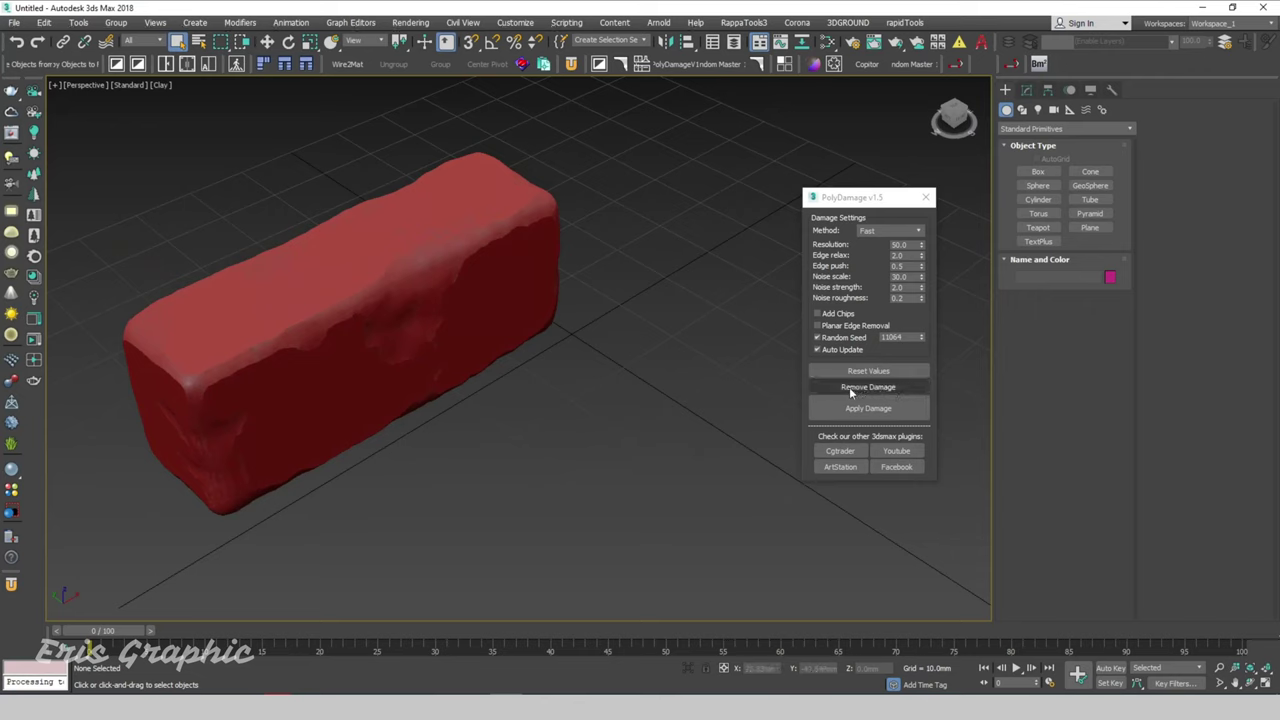
{"action": "left_click", "coordinate": [552, 180]}
{"action": "left_click", "coordinate": [896, 388]}
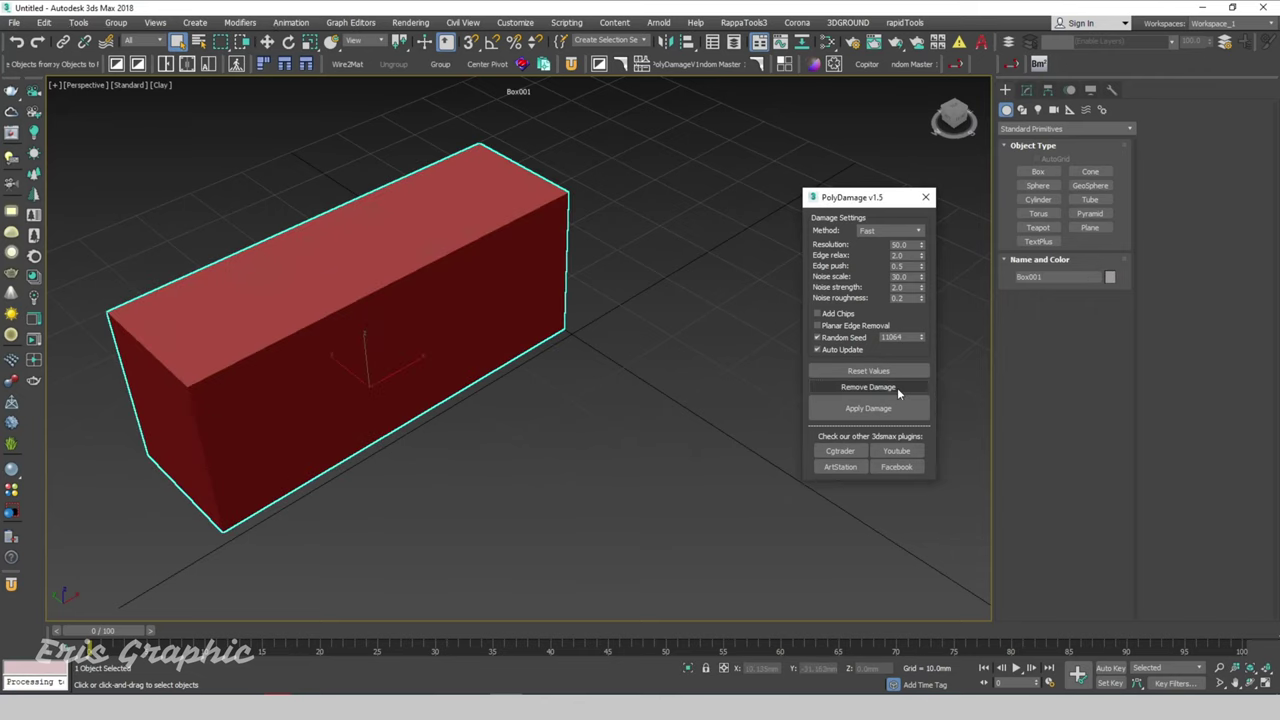
{"action": "left_click", "coordinate": [355, 314]}
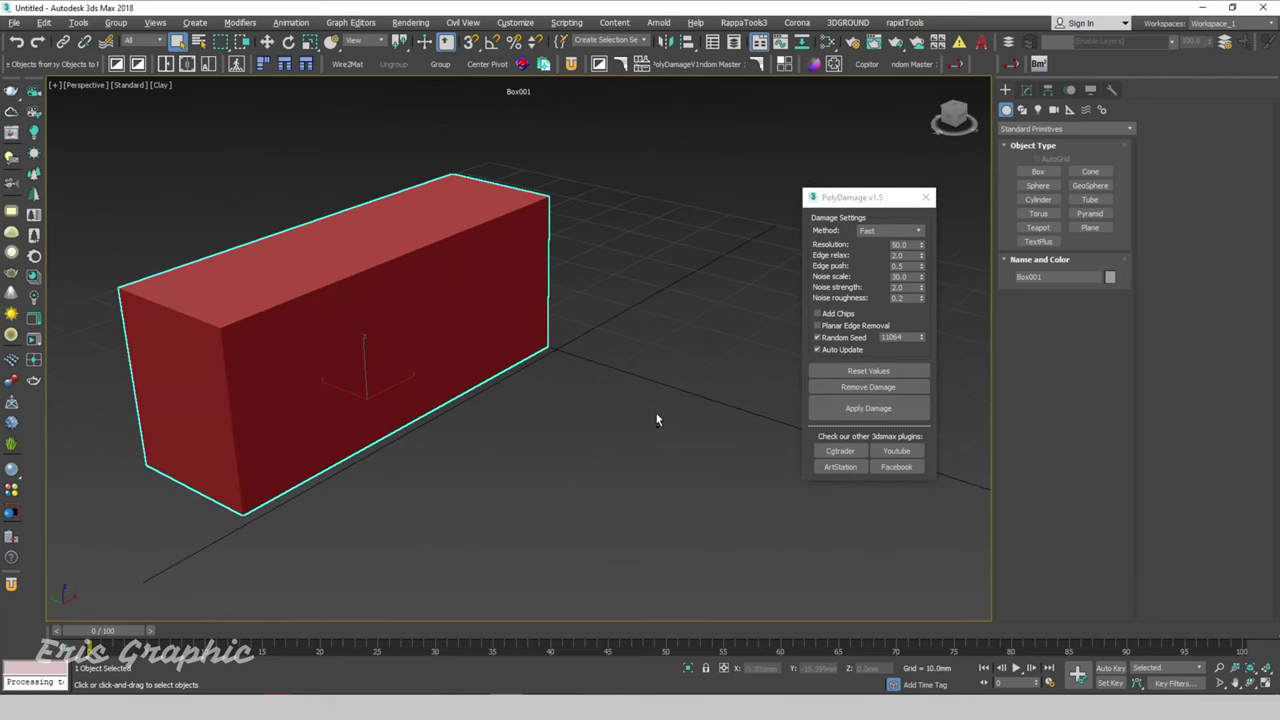
{"action": "left_click", "coordinate": [878, 387]}
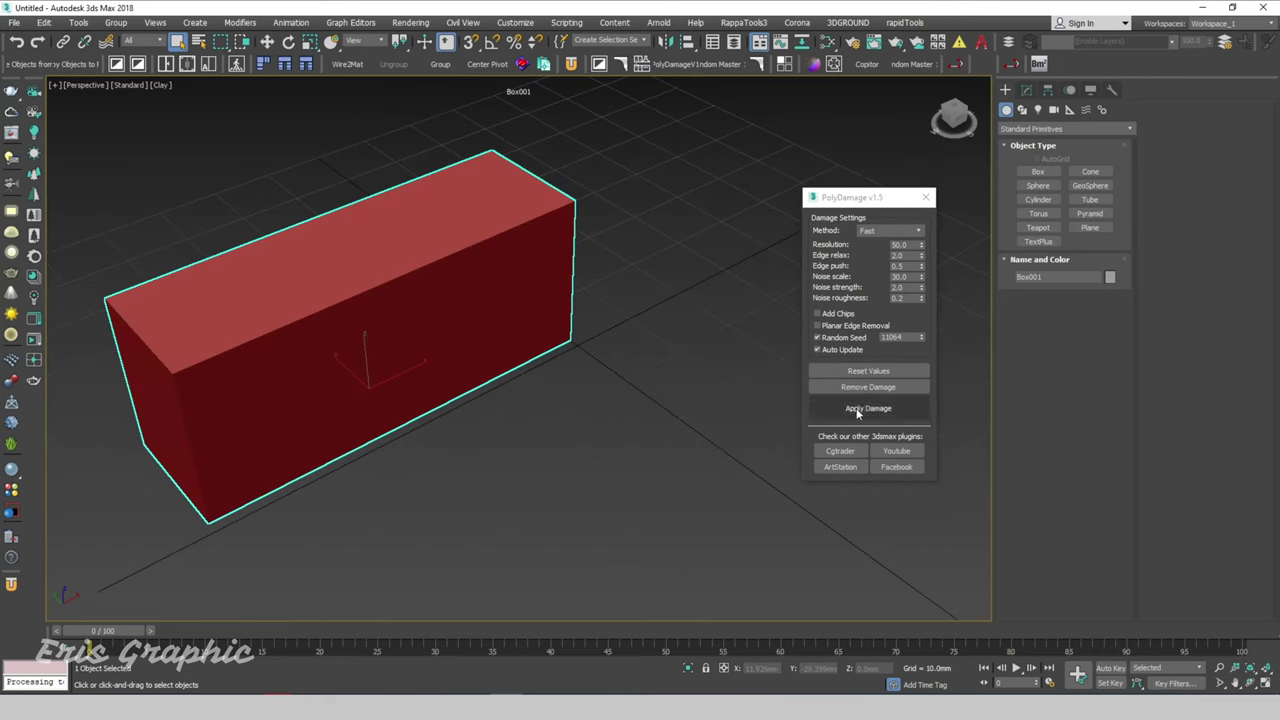
{"action": "left_click", "coordinate": [869, 371]}
Select the box, switch to the Move tool, and turn on 3D snapping
{"action": "left_click", "coordinate": [697, 176]}
{"action": "key", "text": "ctrl+z"}
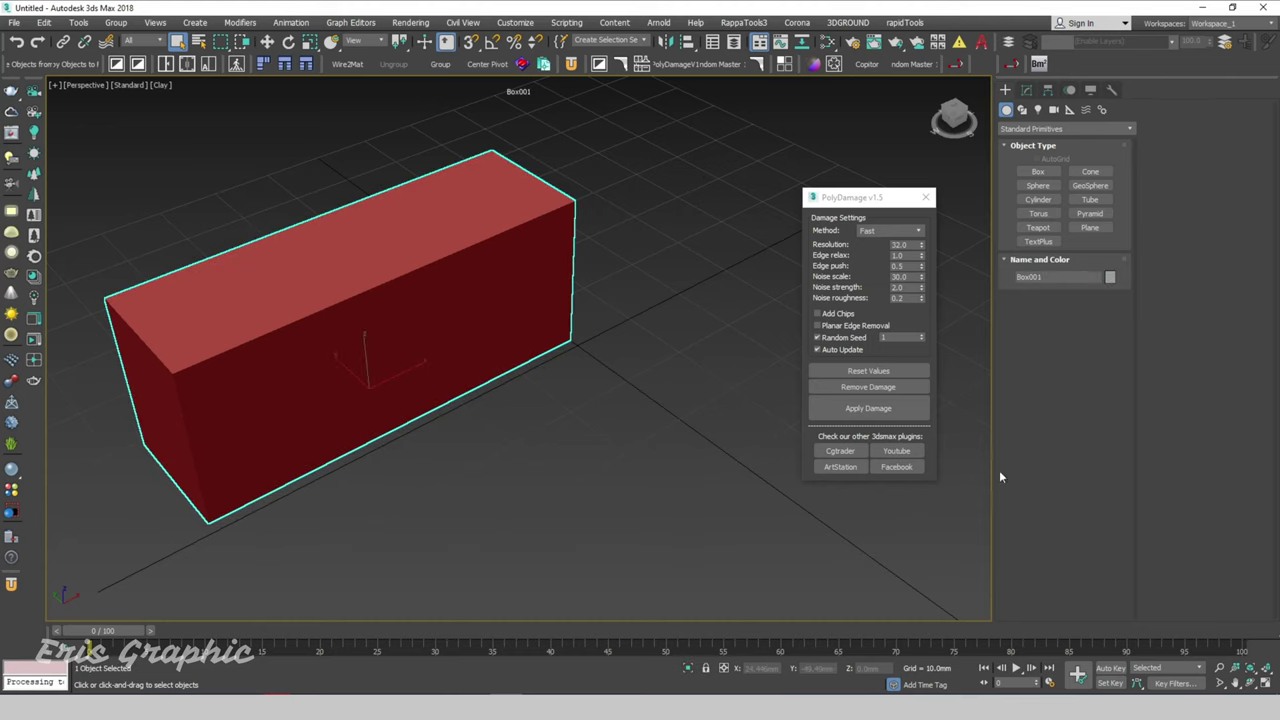
{"action": "left_click", "coordinate": [900, 408]}
{"action": "left_click", "coordinate": [473, 450]}
{"action": "scroll", "coordinate": [473, 450], "scroll_direction": "down", "scroll_amount": 3}
{"action": "left_click_drag", "start_coordinate": [566, 491], "coordinate": [371, 337]}
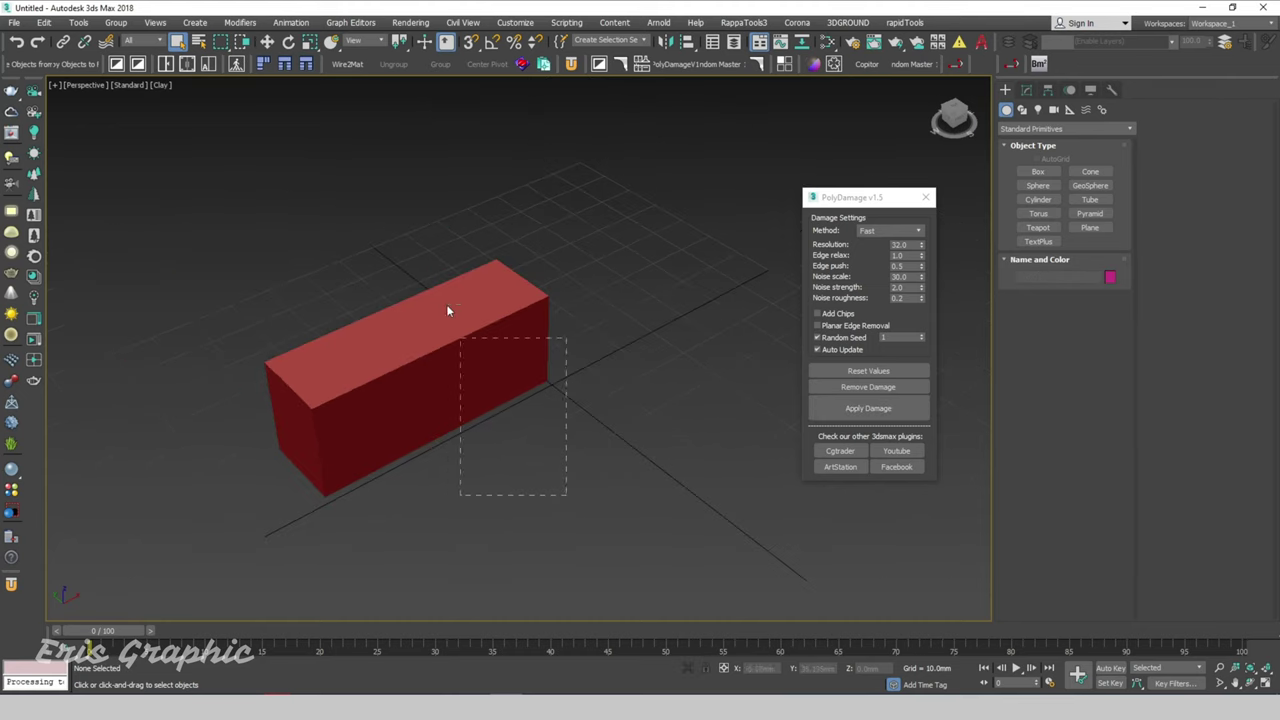
{"action": "key", "text": "w"}
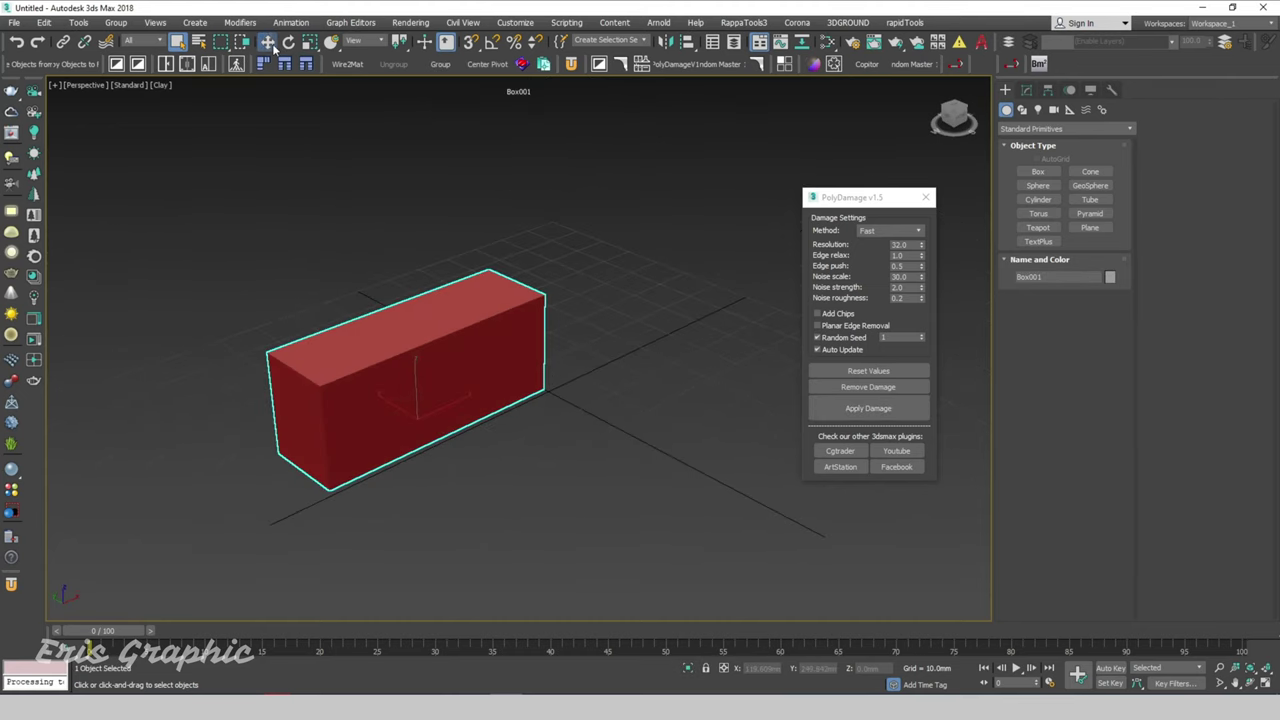
{"action": "key", "text": "s"}
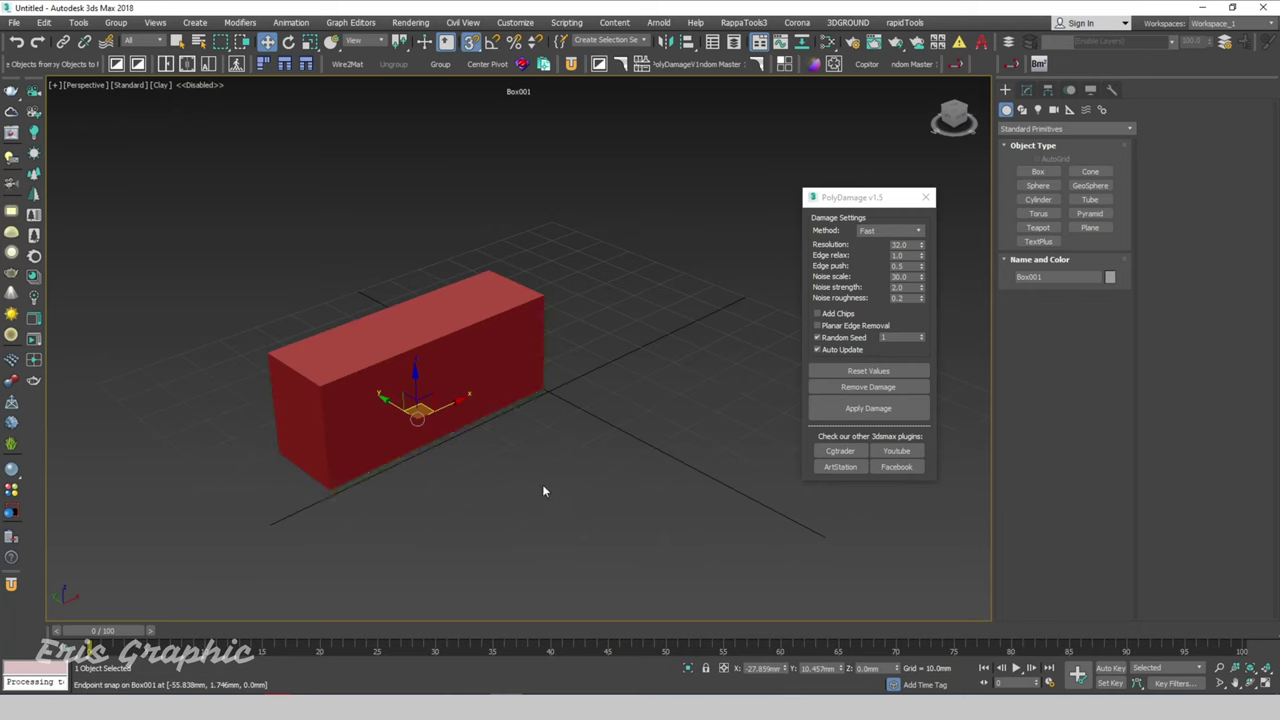
{"action": "left_click", "coordinate": [612, 255]}
{"action": "left_click_drag", "start_coordinate": [605, 240], "coordinate": [398, 401]}
{"action": "left_click", "coordinate": [597, 234]}
{"action": "left_click", "coordinate": [434, 430]}
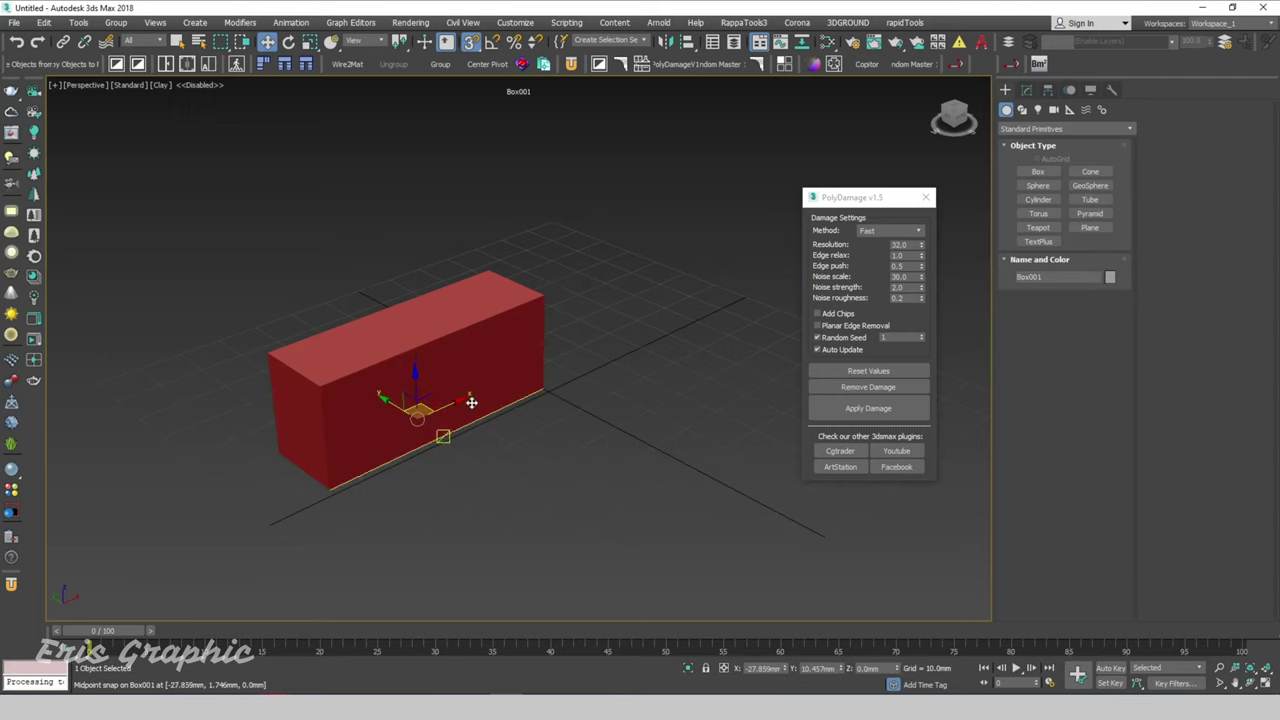
Delete the box and create a sphere at the grid centre
{"action": "key", "text": "Delete"}
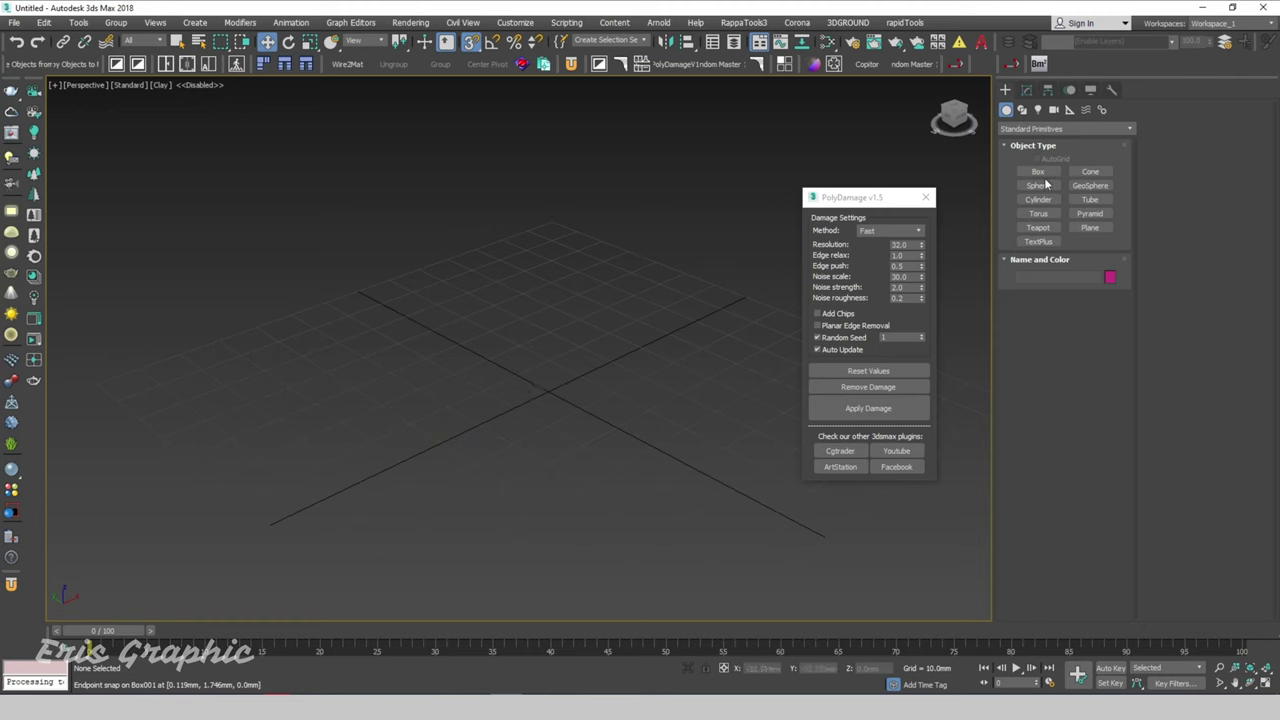
{"action": "left_click", "coordinate": [1038, 185]}
{"action": "left_click_drag", "start_coordinate": [463, 337], "coordinate": [427, 360]}
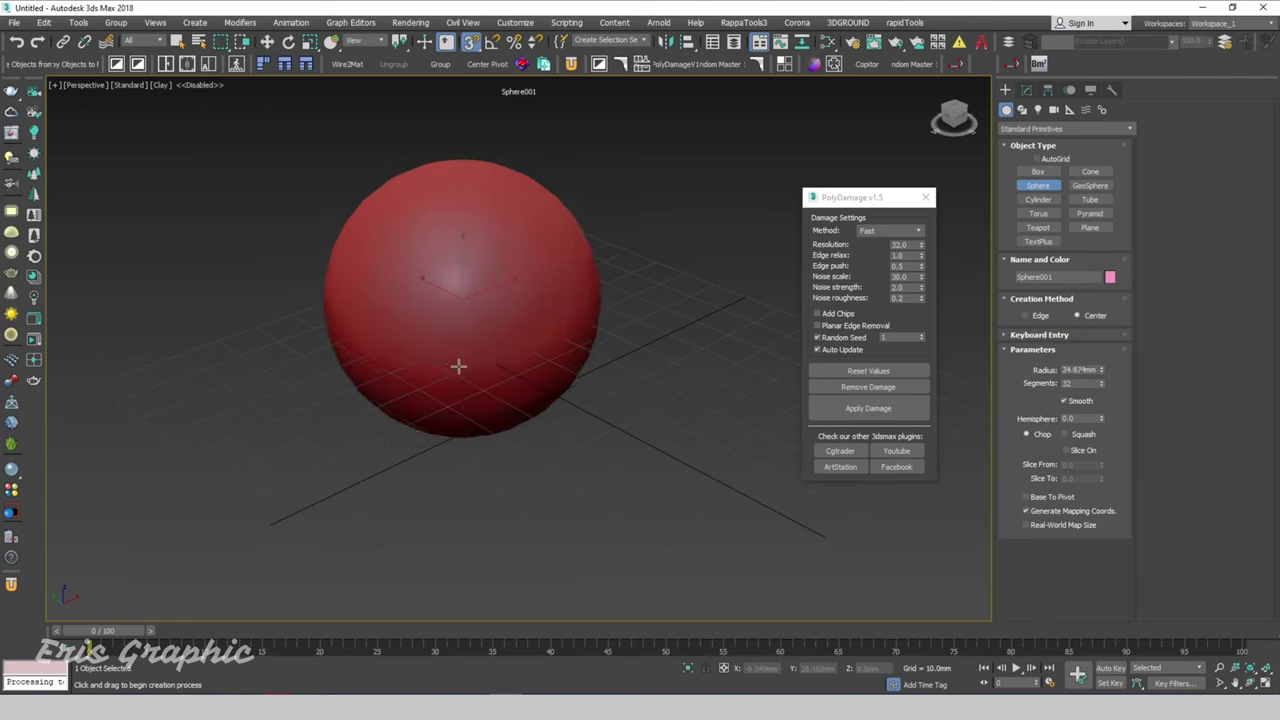
{"action": "scroll", "coordinate": [592, 363], "scroll_direction": "up", "scroll_amount": 2}
{"action": "key", "text": "w"}
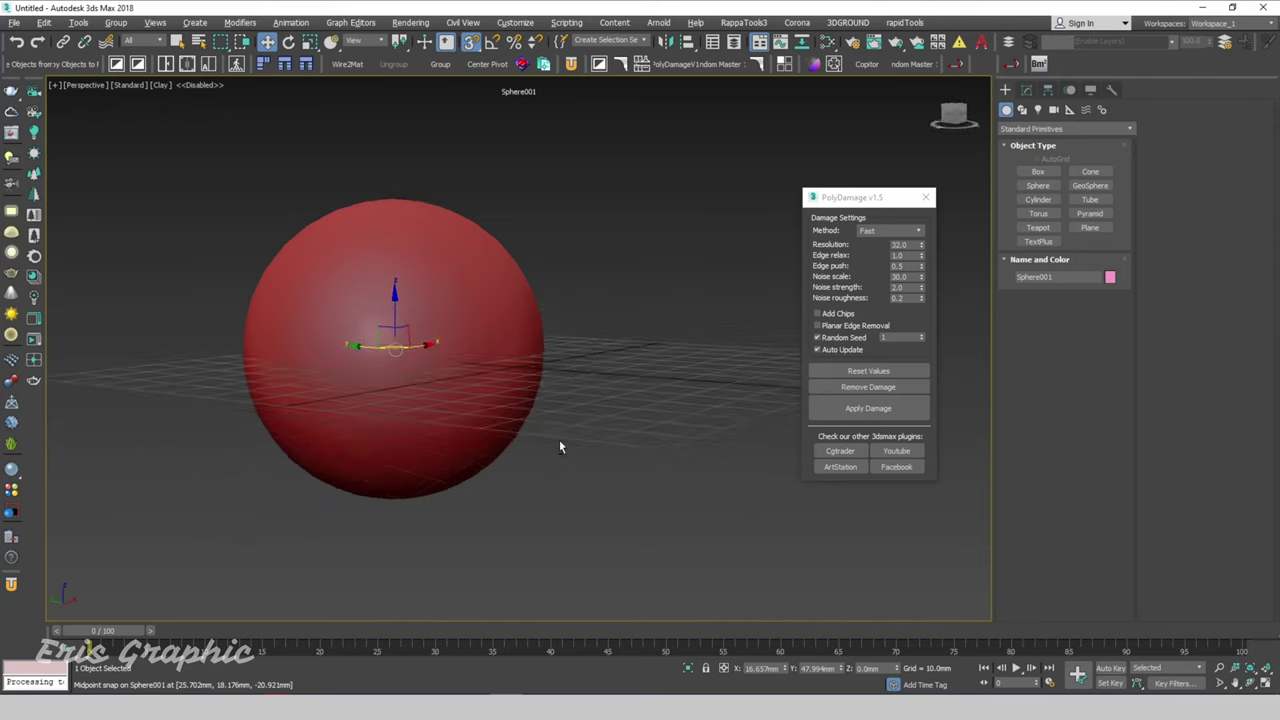
{"action": "middle_click_drag", "start_coordinate": [559, 439], "coordinate": [559, 466], "text": "alt"}
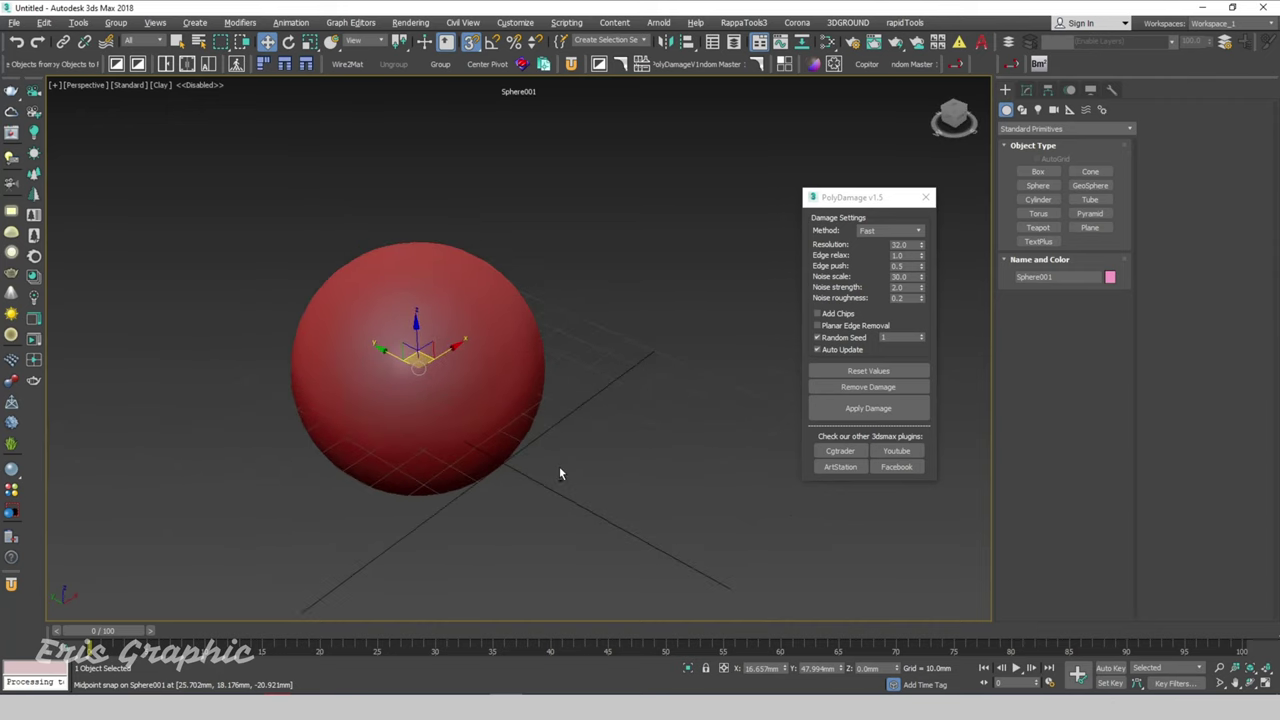
Switch to Default Shading and apply PolyDamage to the sphere, giving seed 6807
{"action": "left_click", "coordinate": [163, 85]}
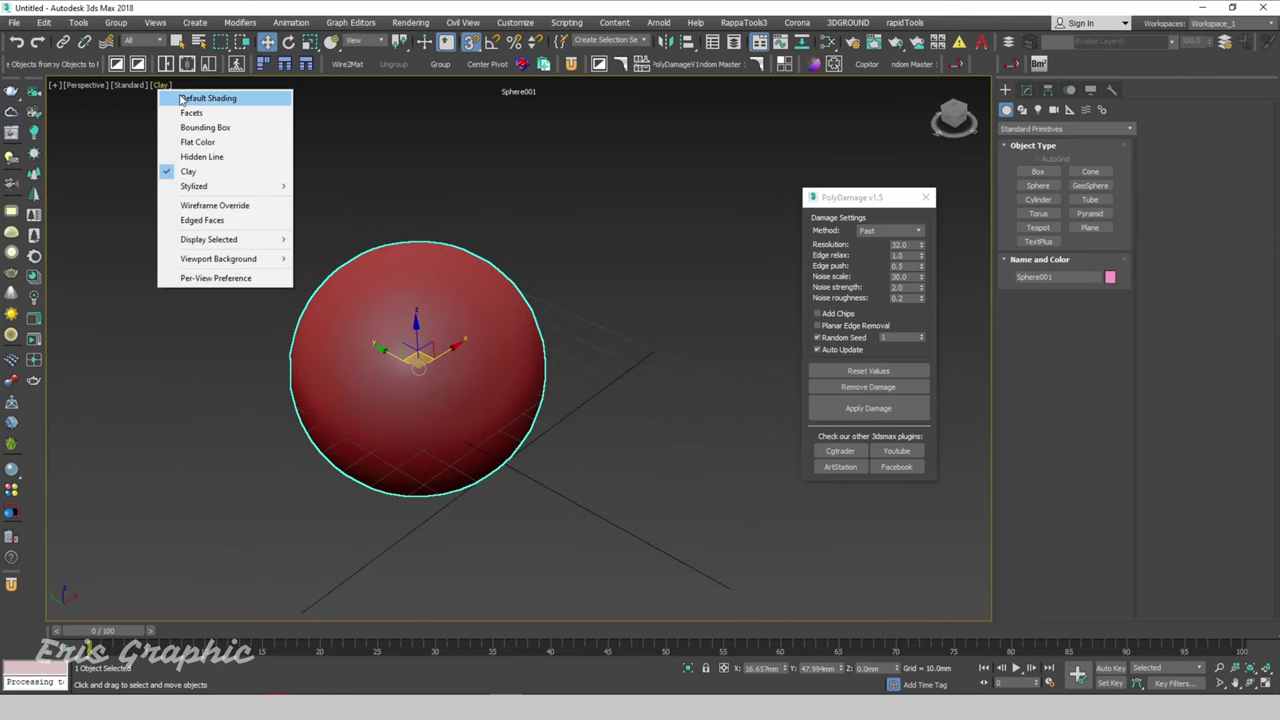
{"action": "left_click", "coordinate": [182, 100]}
{"action": "mouse_move", "coordinate": [589, 240]}
{"action": "middle_mouse_down", "text": "alt"}
{"action": "mouse_move", "coordinate": [637, 237]}
{"action": "mouse_move", "coordinate": [604, 255]}
{"action": "middle_mouse_up", "text": "alt"}
{"action": "left_click", "coordinate": [898, 407]}
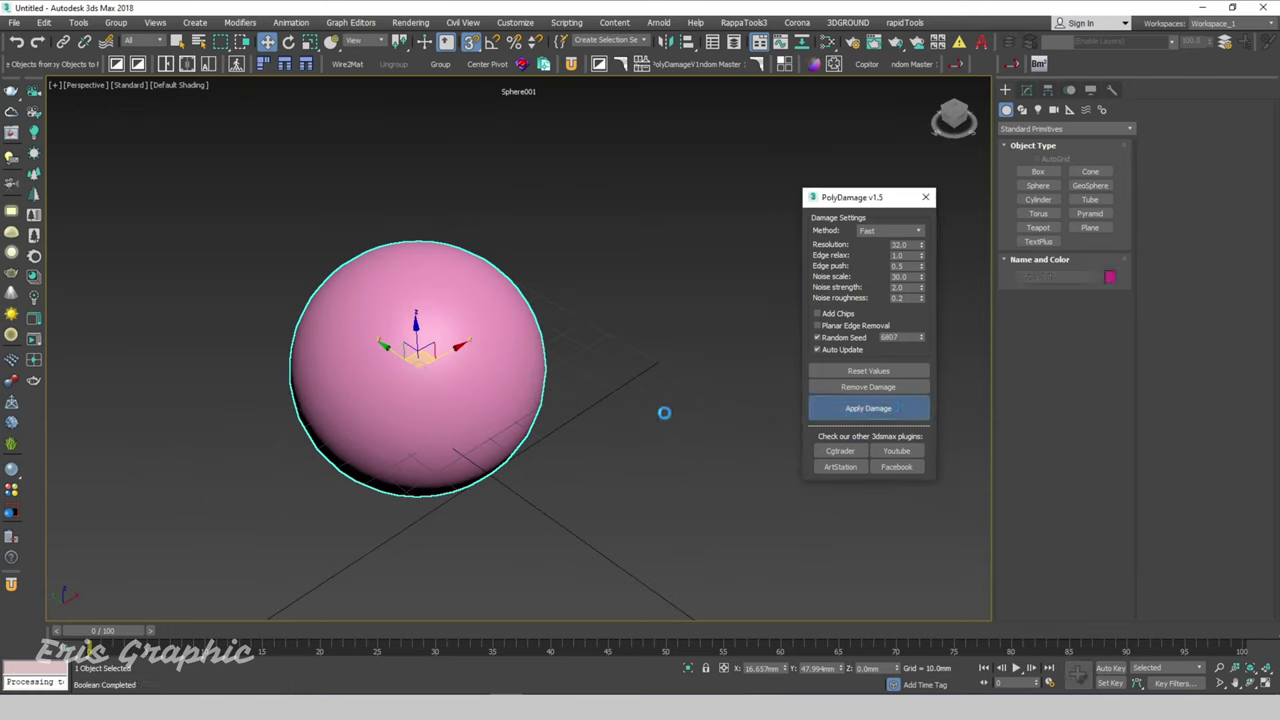
{"action": "mouse_move", "coordinate": [588, 399]}
{"action": "middle_mouse_down", "text": "alt"}
{"action": "mouse_move", "coordinate": [631, 346]}
{"action": "mouse_move", "coordinate": [613, 388]}
{"action": "middle_mouse_up", "text": "alt"}
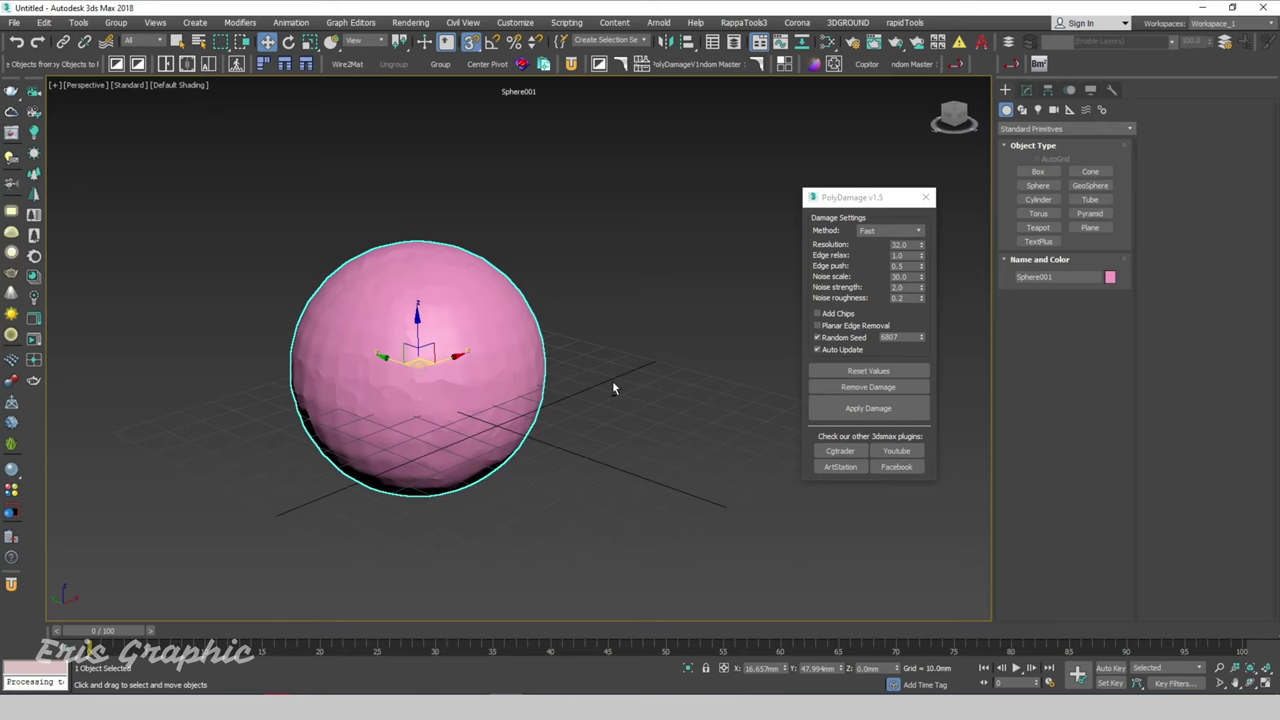
{"action": "left_click", "coordinate": [617, 308]}
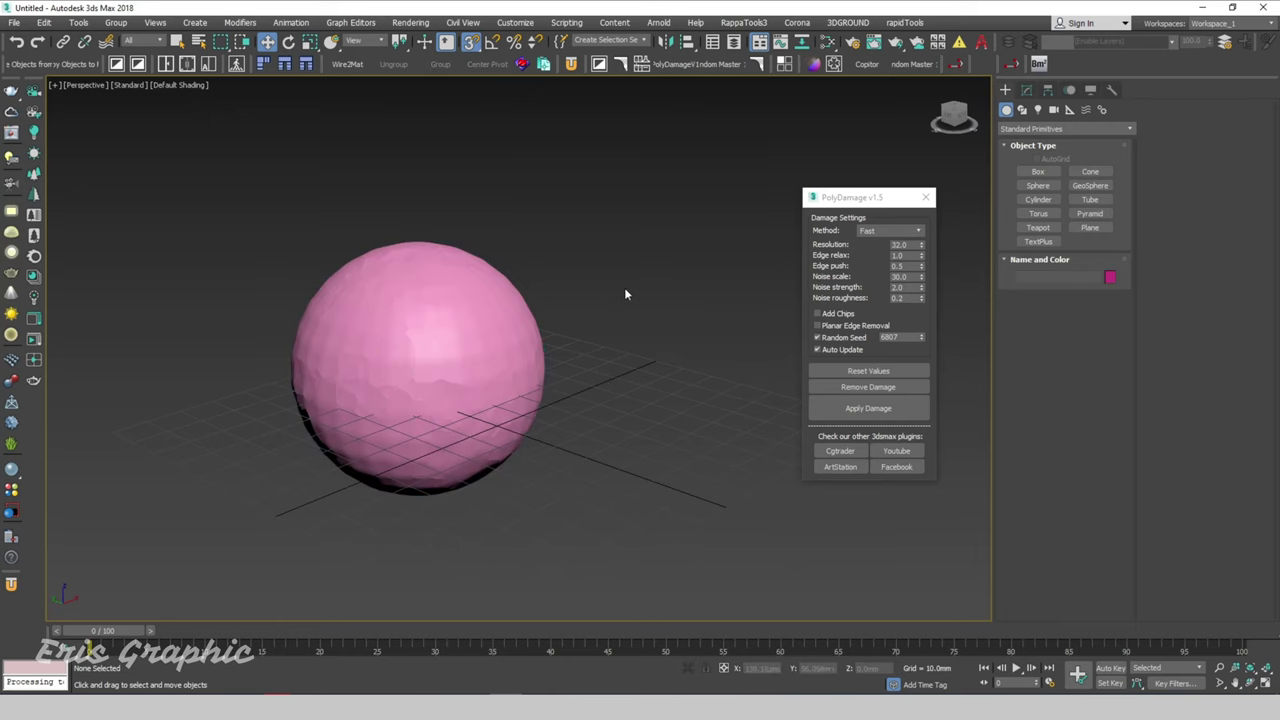
In the Slate Material Editor, delete the old nodes and add a new Multi/Sub-Object material node
{"action": "key", "text": "m"}
{"action": "left_click_drag", "start_coordinate": [716, 196], "coordinate": [924, 128]}
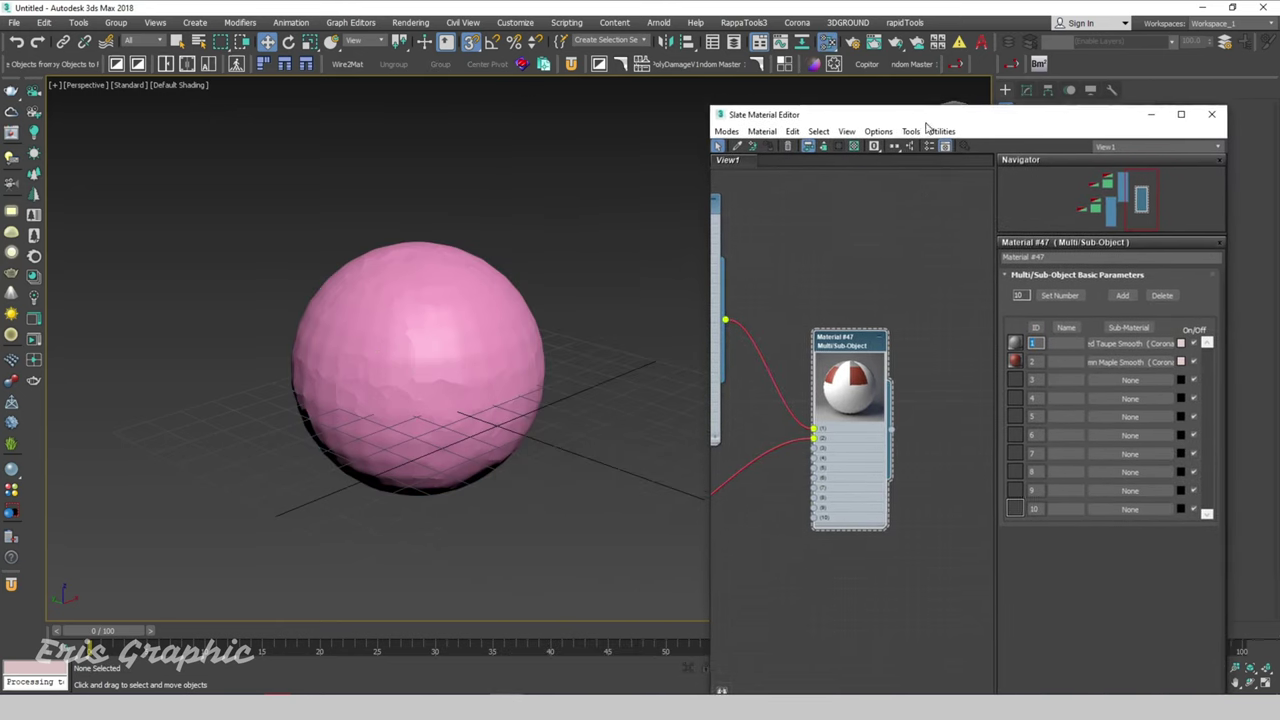
{"action": "scroll", "coordinate": [900, 340], "scroll_direction": "down", "scroll_amount": 3}
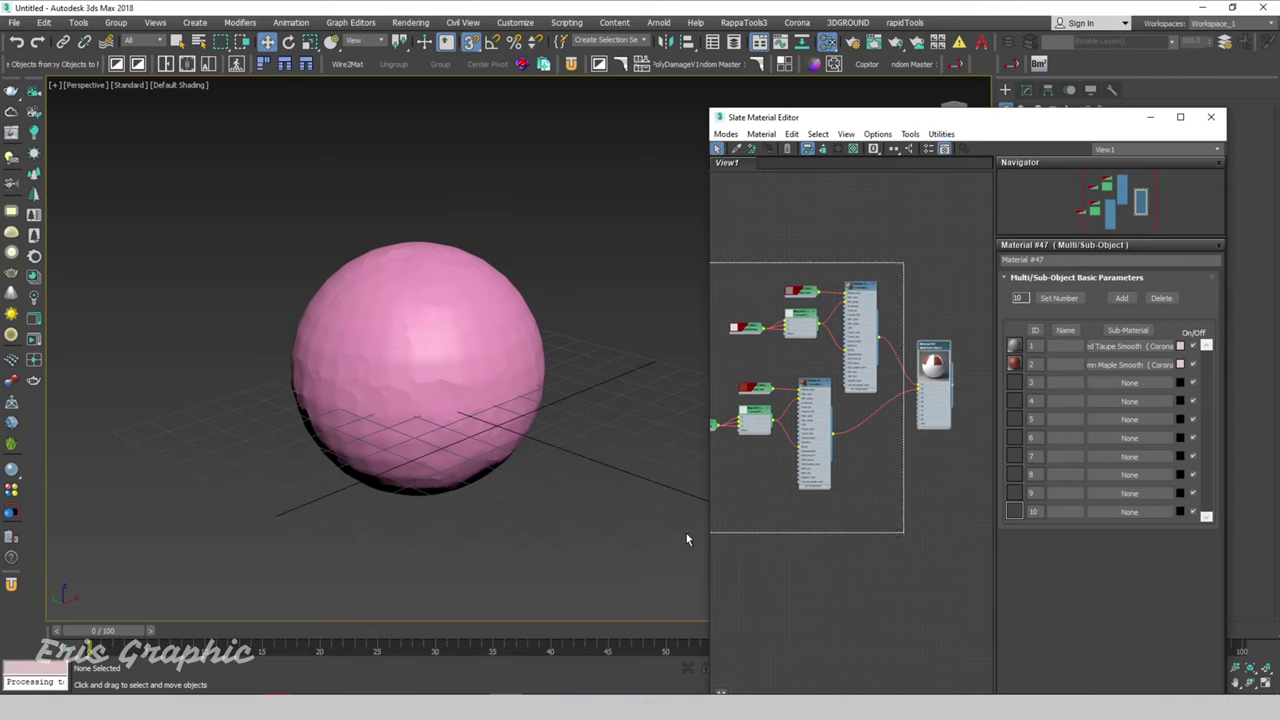
{"action": "middle_click_drag", "start_coordinate": [760, 530], "coordinate": [837, 554]}
{"action": "scroll", "coordinate": [837, 554], "scroll_direction": "down", "scroll_amount": 2}
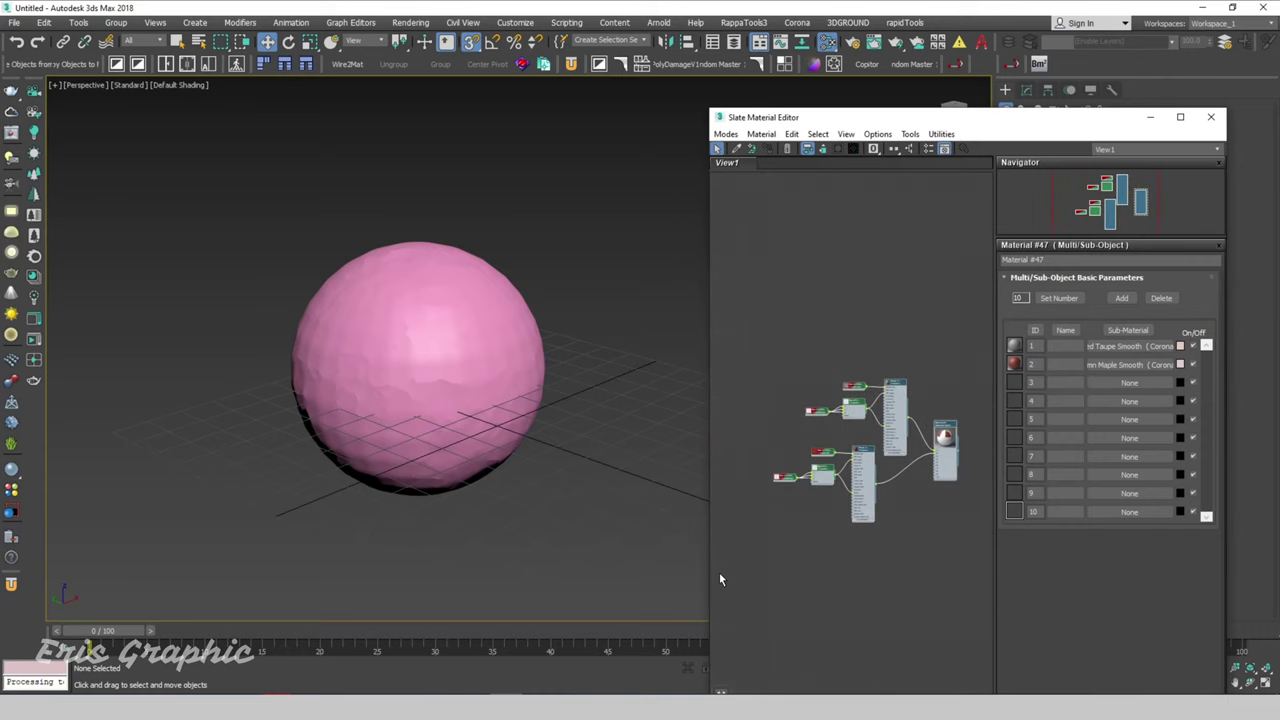
{"action": "key", "text": "Delete"}
{"action": "right_click", "coordinate": [836, 258]}
{"action": "mouse_move", "coordinate": [874, 267]}
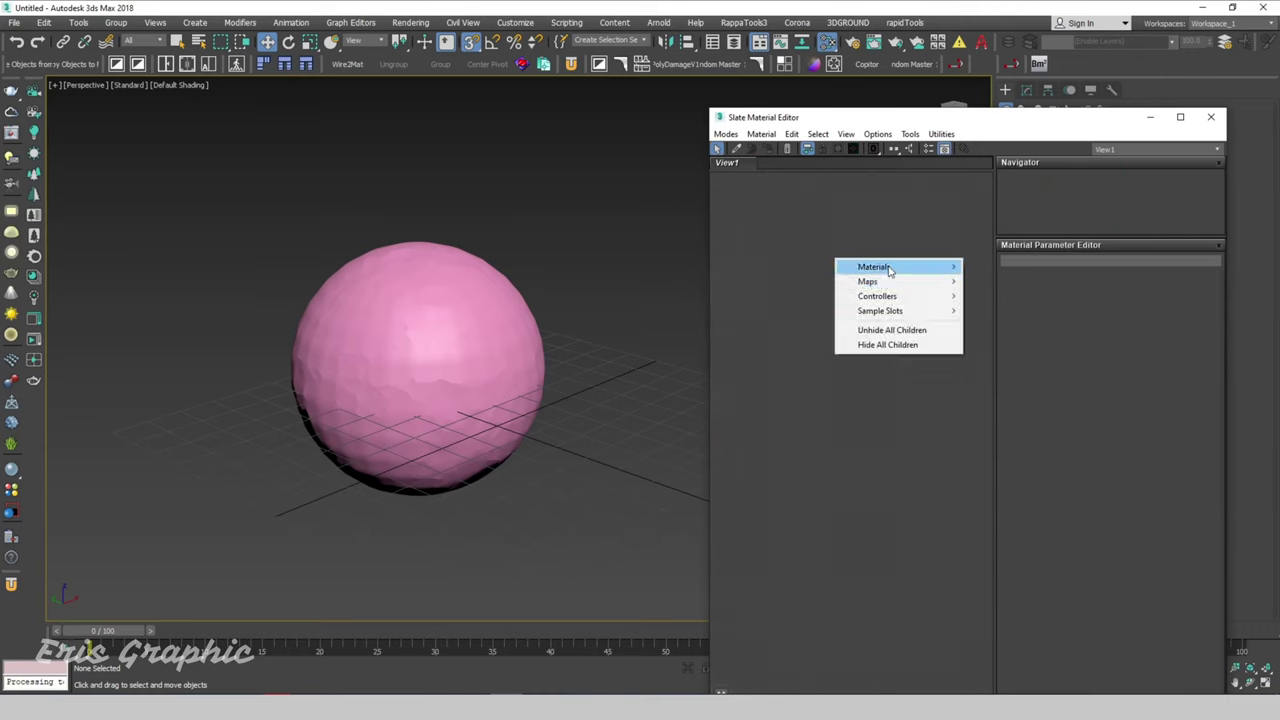
{"action": "left_click", "coordinate": [1095, 322]}
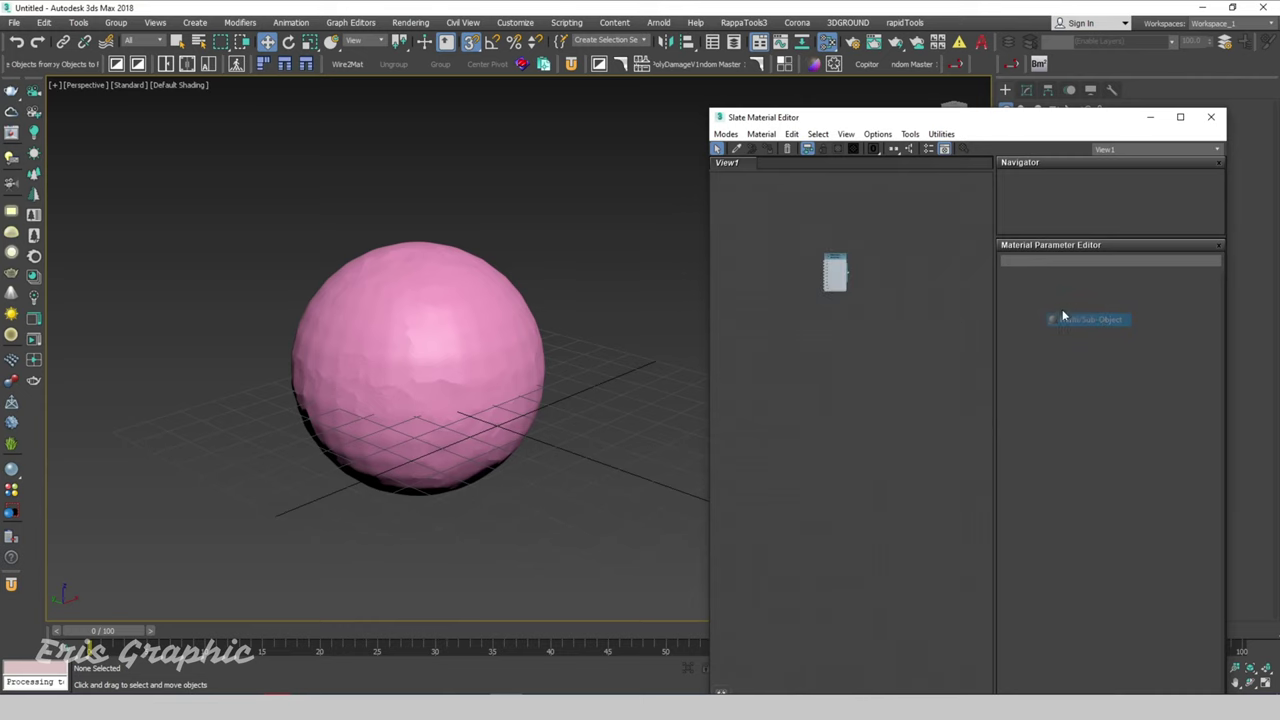
Bring two plaster materials from the Corona library and wire them into slots 1 and 2
{"action": "scroll", "coordinate": [843, 270], "scroll_direction": "up", "scroll_amount": 4}
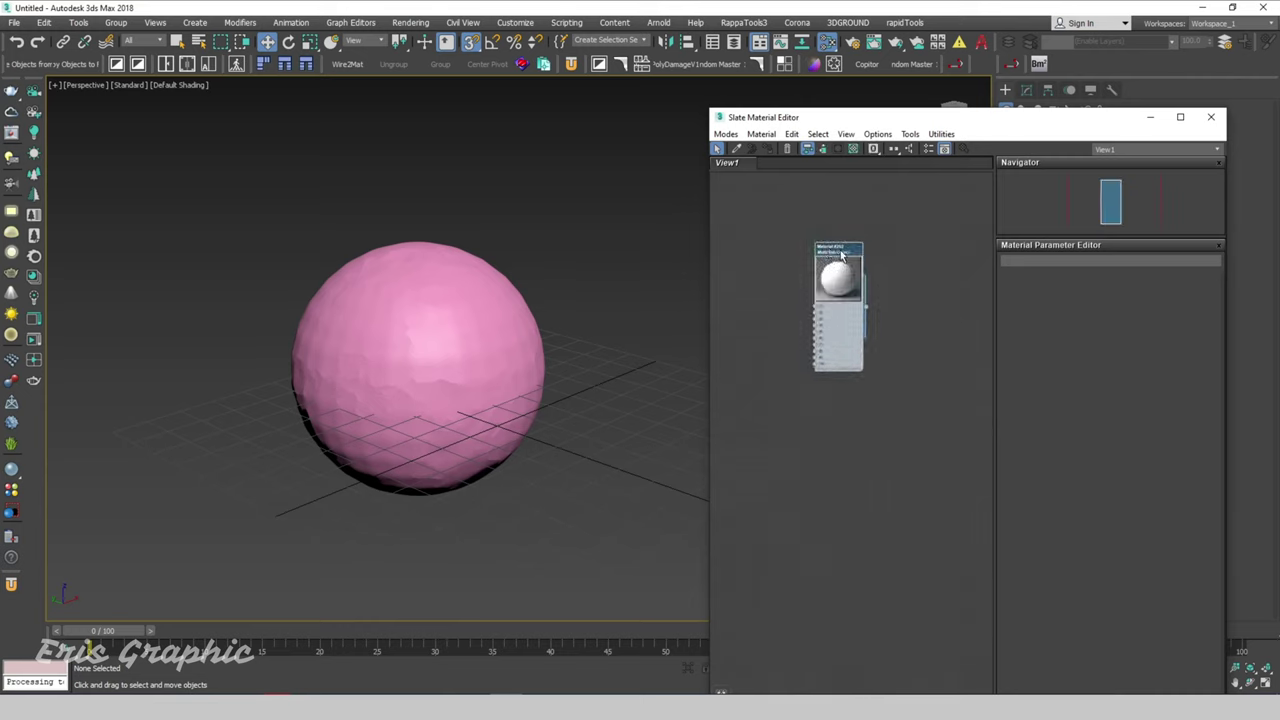
{"action": "left_click", "coordinate": [34, 276]}
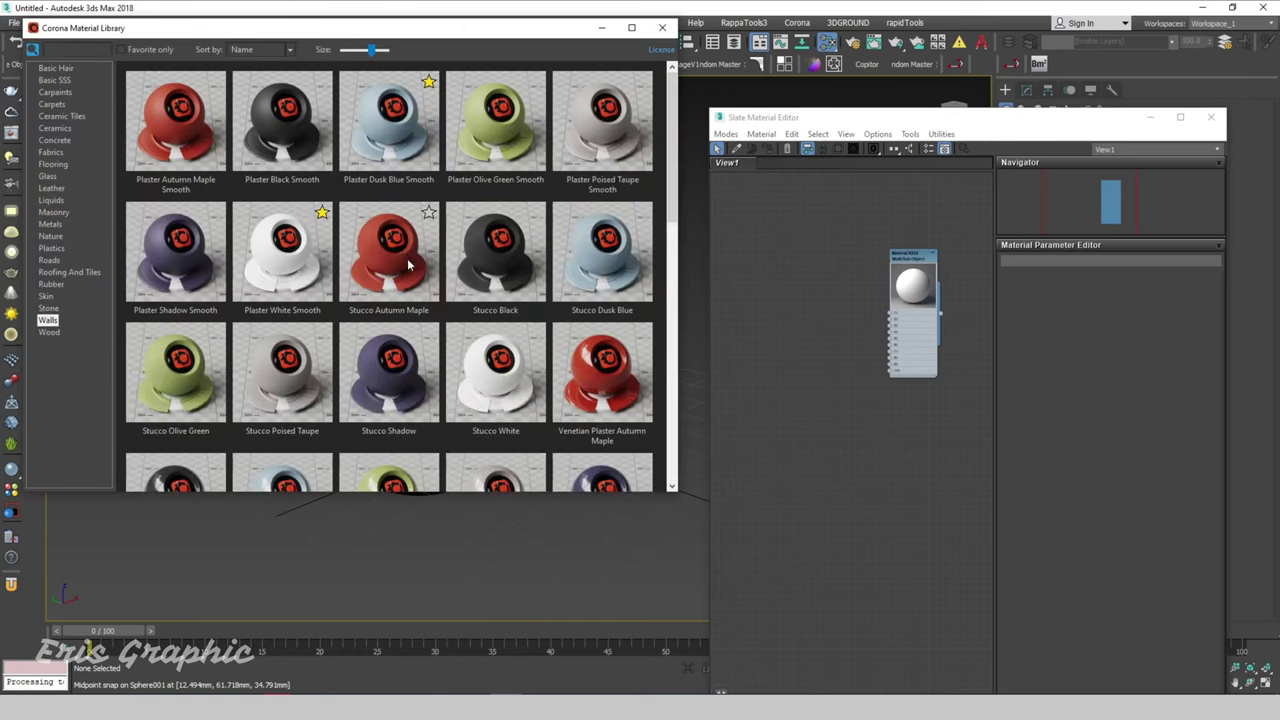
{"action": "left_click_drag", "start_coordinate": [189, 147], "coordinate": [830, 435]}
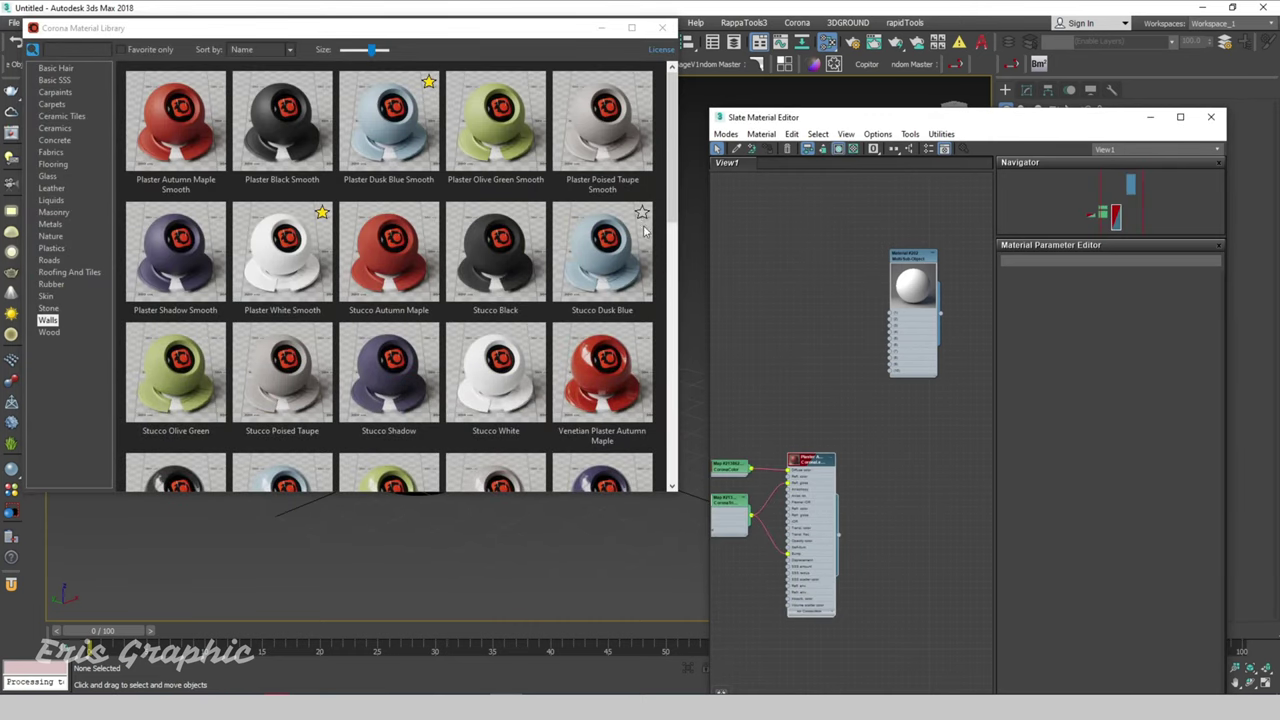
{"action": "mouse_move", "coordinate": [609, 141]}
{"action": "left_mouse_down"}
{"action": "mouse_move", "coordinate": [812, 380]}
{"action": "mouse_move", "coordinate": [781, 293]}
{"action": "left_mouse_up"}
{"action": "scroll", "coordinate": [781, 293], "scroll_direction": "up", "scroll_amount": 3}
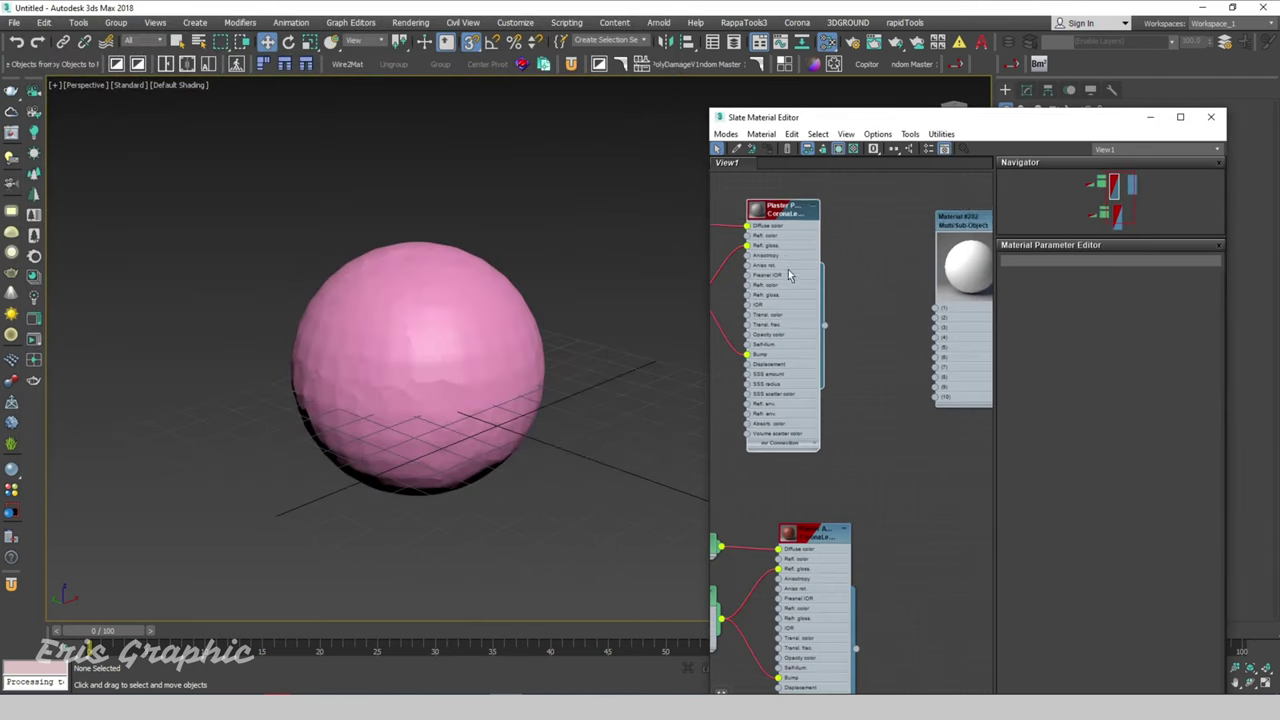
{"action": "double_click", "coordinate": [758, 206]}
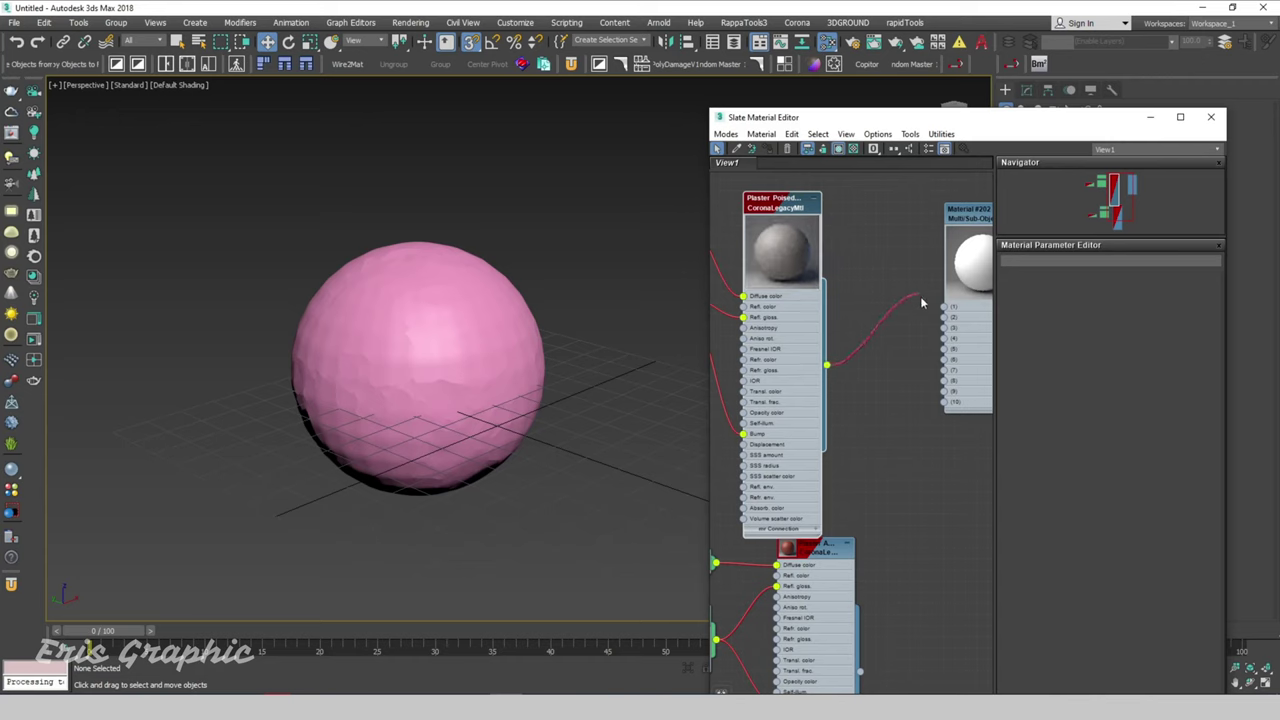
{"action": "left_click_drag", "start_coordinate": [777, 217], "coordinate": [762, 167]}
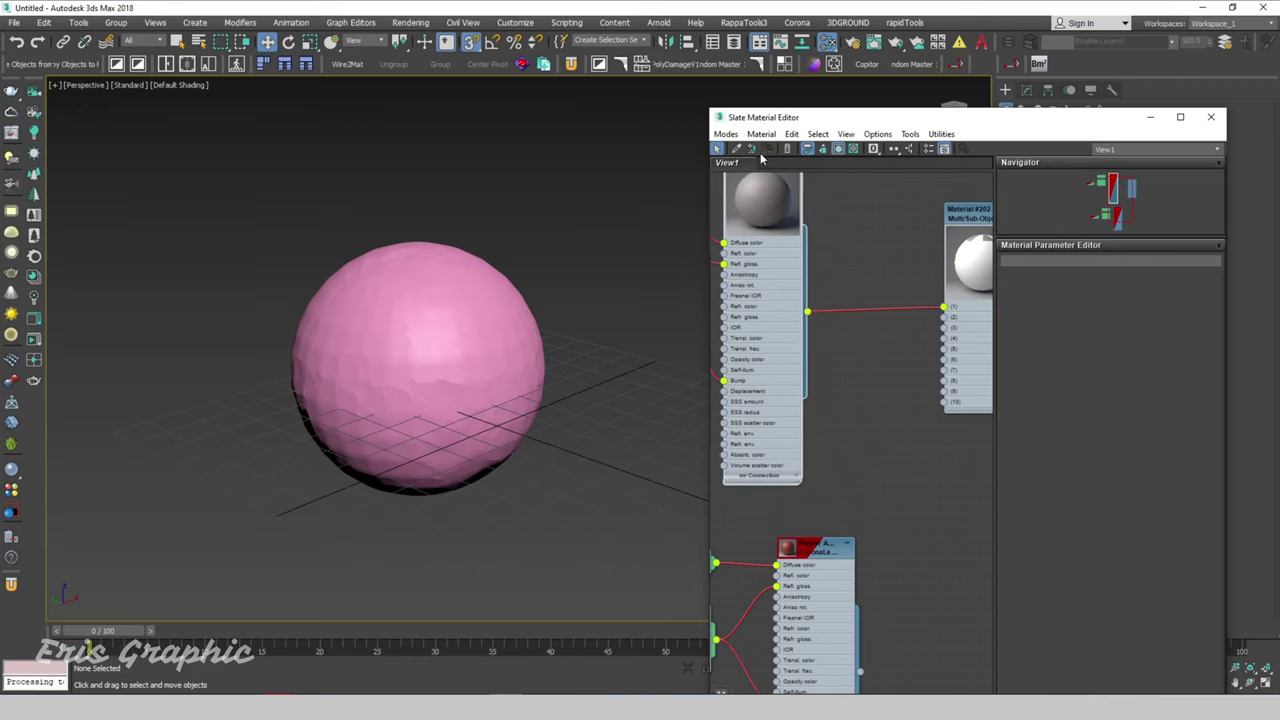
{"action": "middle_click_drag", "start_coordinate": [938, 630], "coordinate": [888, 460]}
{"action": "middle_click_drag", "start_coordinate": [813, 507], "coordinate": [825, 585]}
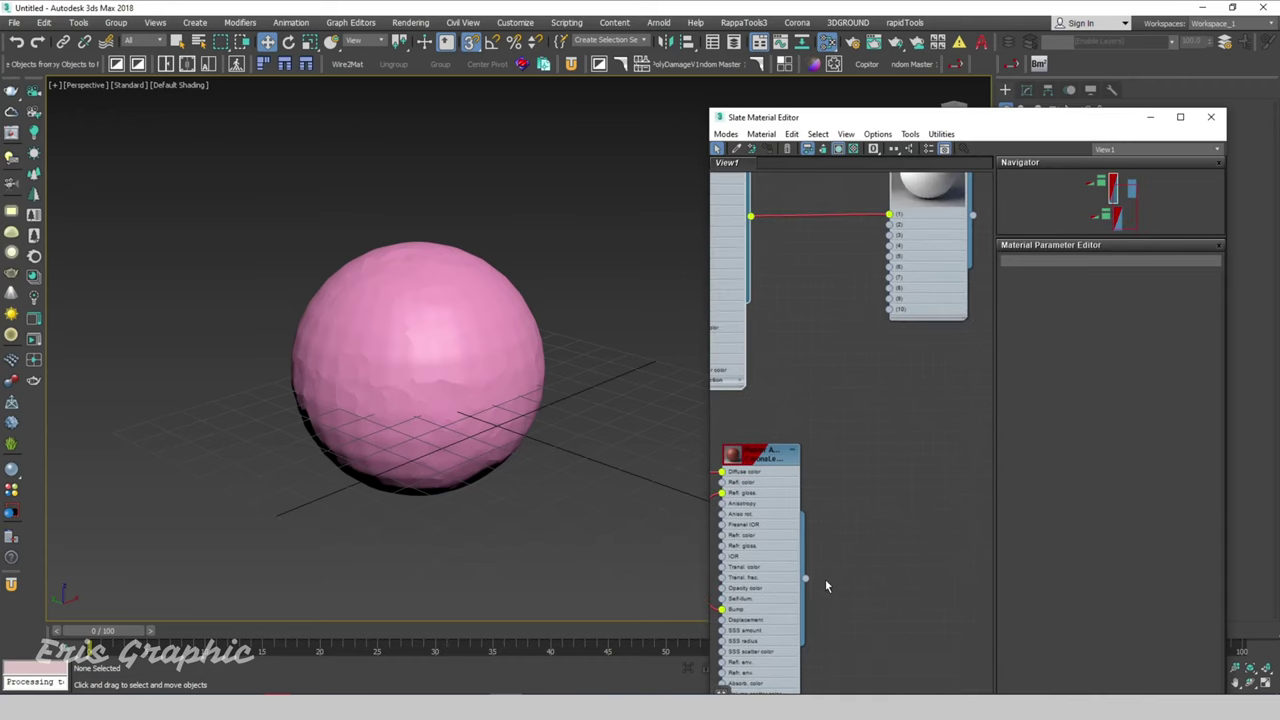
{"action": "left_click_drag", "start_coordinate": [871, 400], "coordinate": [889, 224]}
{"action": "scroll", "coordinate": [510, 243], "scroll_direction": "down", "scroll_amount": 5}
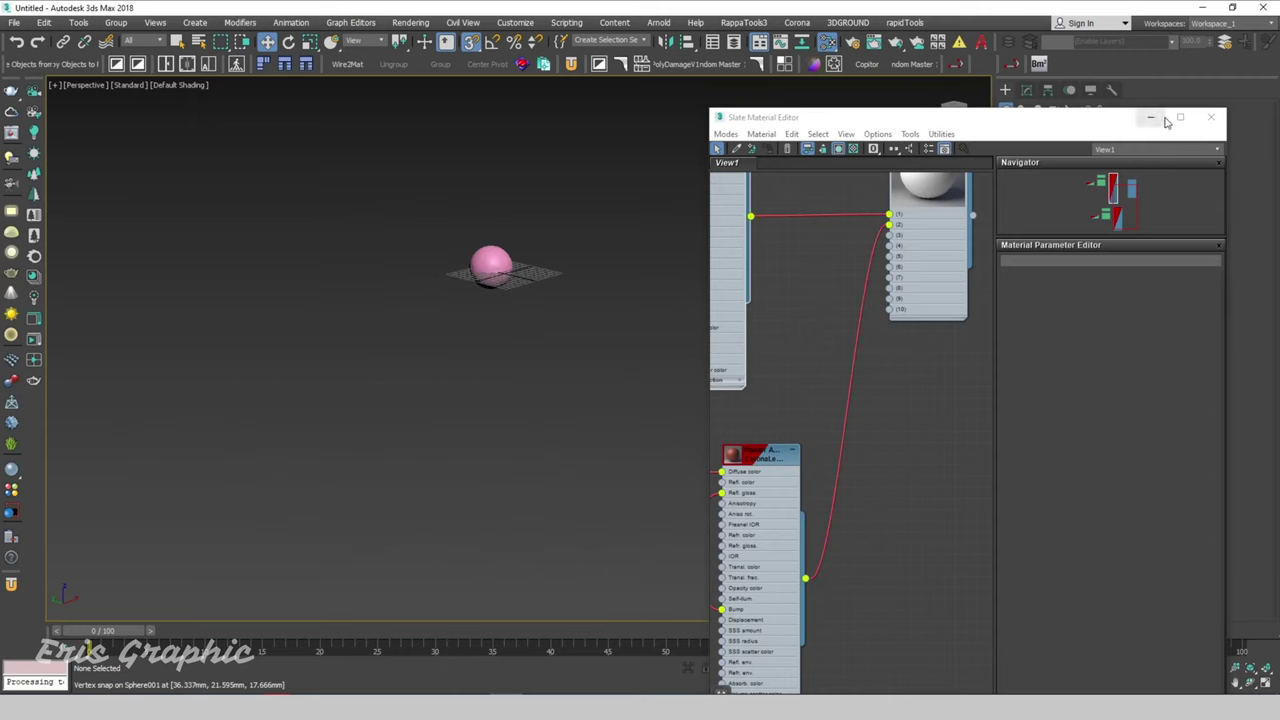
{"action": "left_click", "coordinate": [1073, 140]}
Add an Edit Poly modifier above the sphere's damage and select a smaller patch of faces
{"action": "left_click_drag", "start_coordinate": [913, 124], "coordinate": [730, 498]}
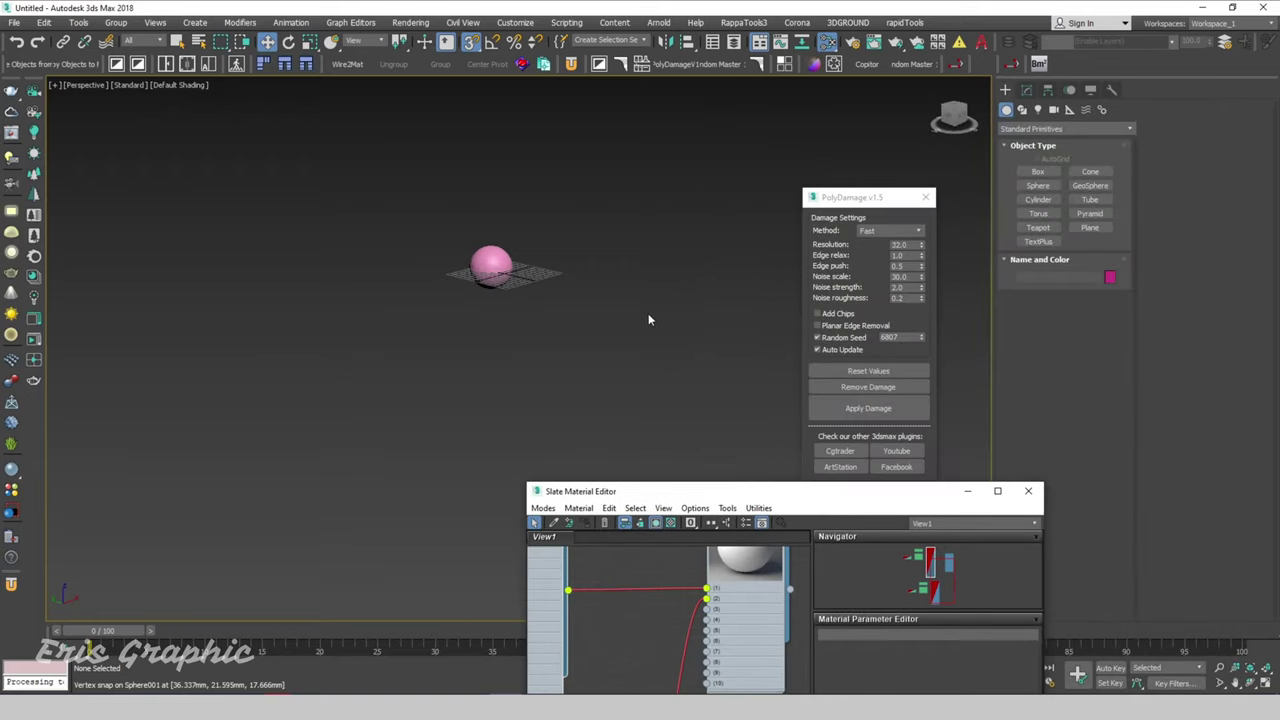
{"action": "scroll", "coordinate": [546, 215], "scroll_direction": "up", "scroll_amount": 3}
{"action": "left_click", "coordinate": [374, 255]}
{"action": "left_click", "coordinate": [1033, 91]}
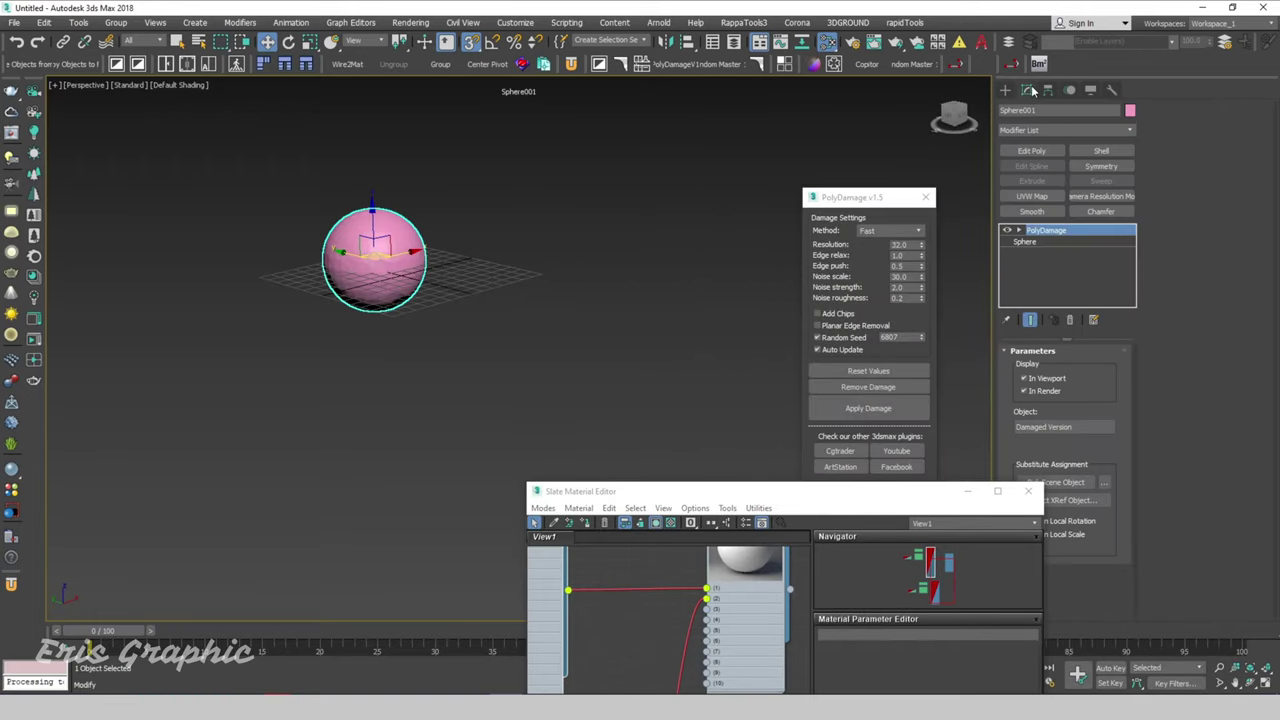
{"action": "left_click", "coordinate": [1057, 154]}
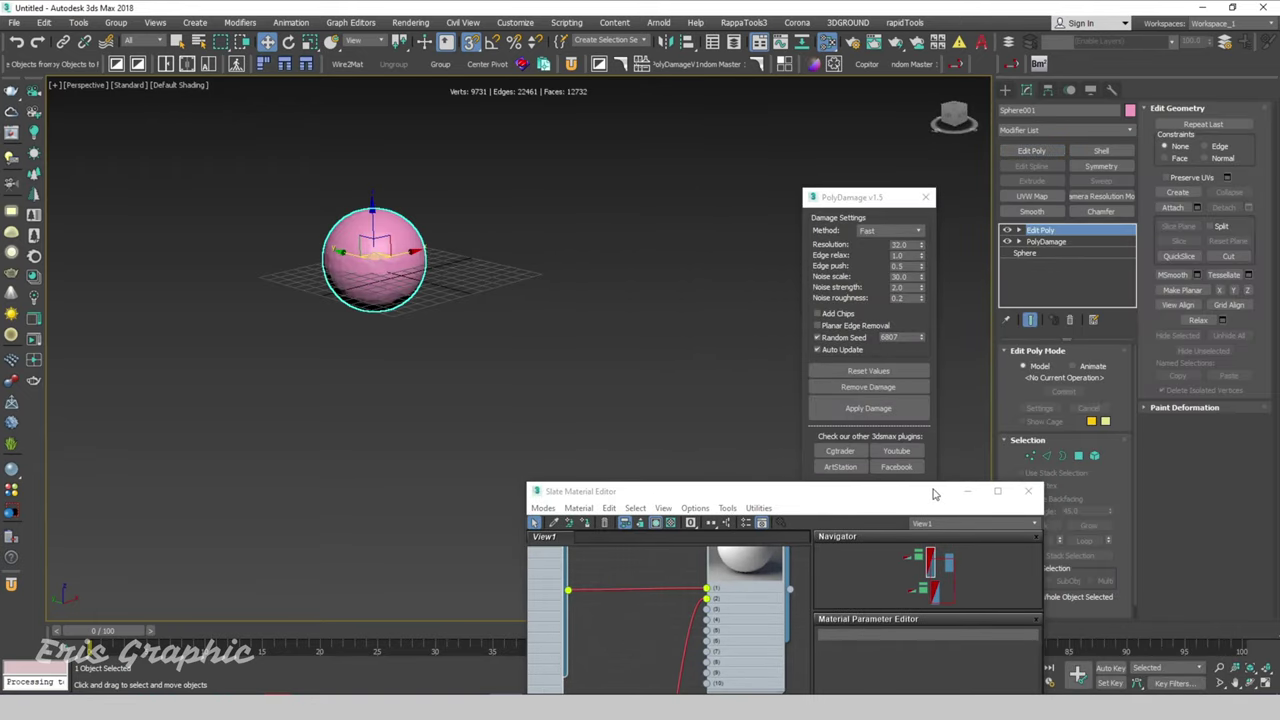
{"action": "left_click_drag", "start_coordinate": [935, 495], "coordinate": [610, 493]}
{"action": "left_click", "coordinate": [1079, 456]}
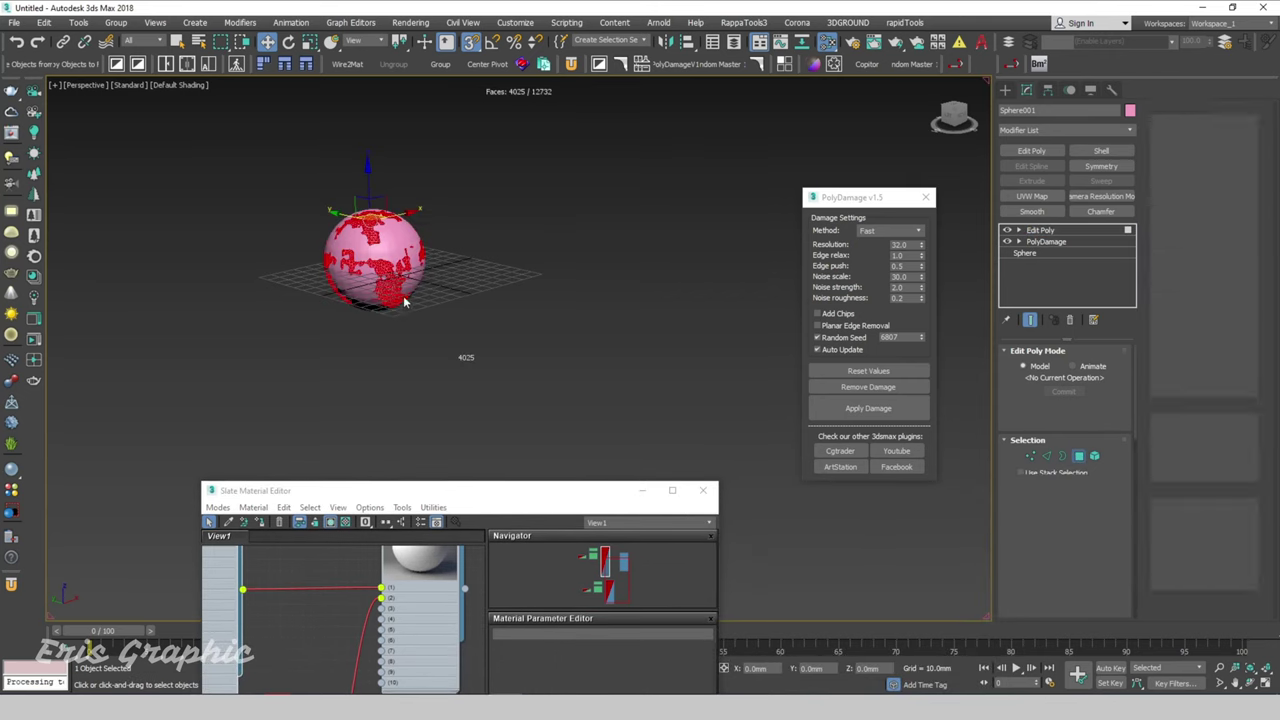
{"action": "scroll", "coordinate": [403, 294], "scroll_direction": "up", "scroll_amount": 5}
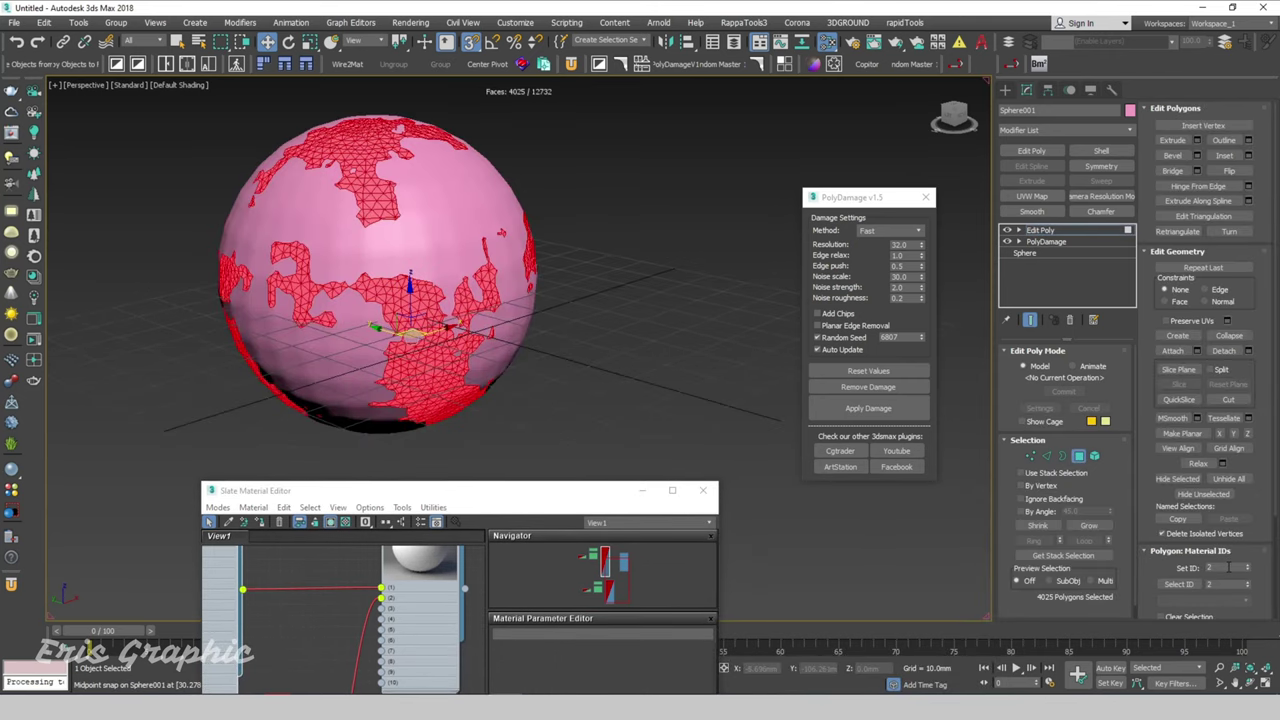
{"action": "left_click_drag", "start_coordinate": [580, 490], "coordinate": [1120, 114]}
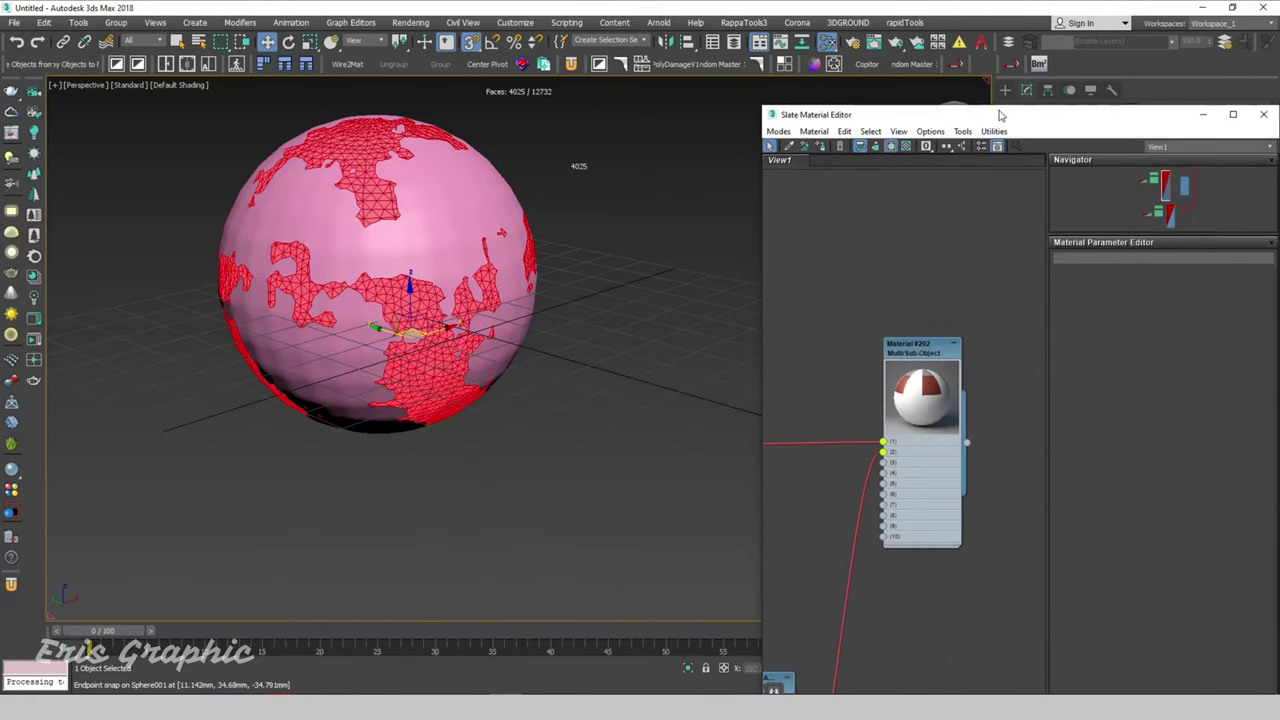
{"action": "left_click_drag", "start_coordinate": [1000, 115], "coordinate": [977, 223]}
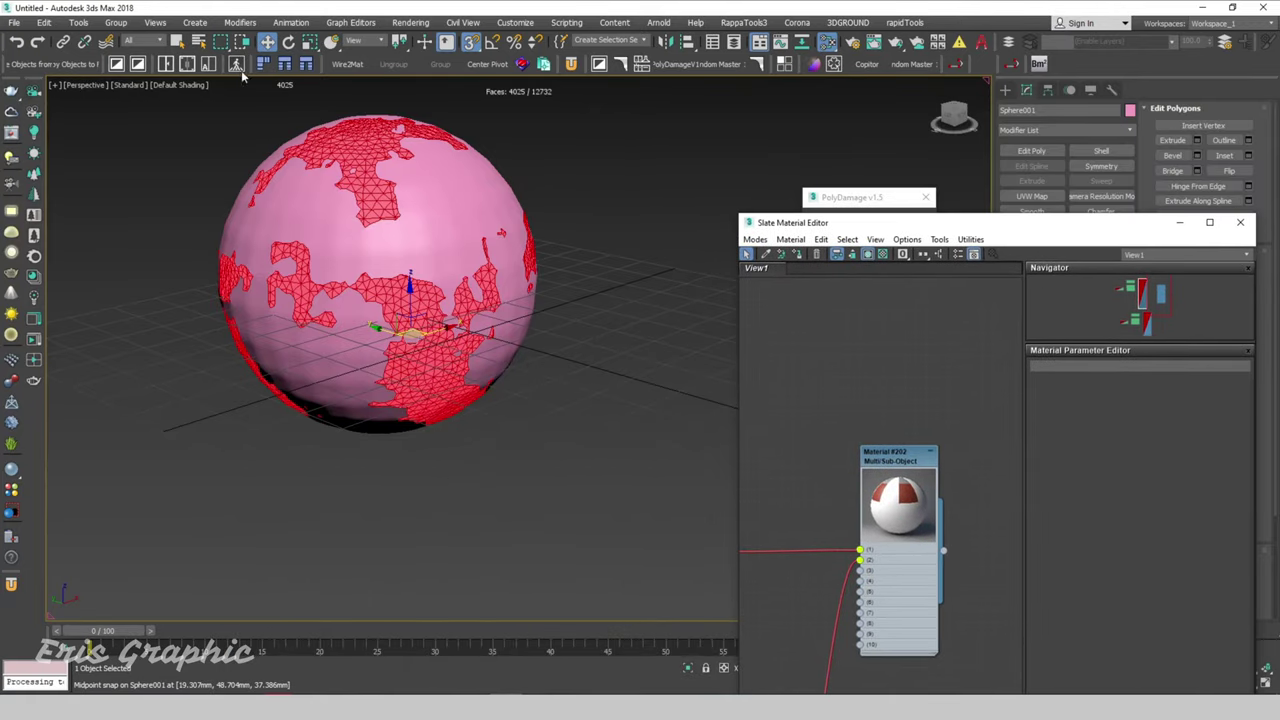
{"action": "left_click", "coordinate": [177, 41]}
{"action": "left_click_drag", "start_coordinate": [559, 115], "coordinate": [438, 215]}
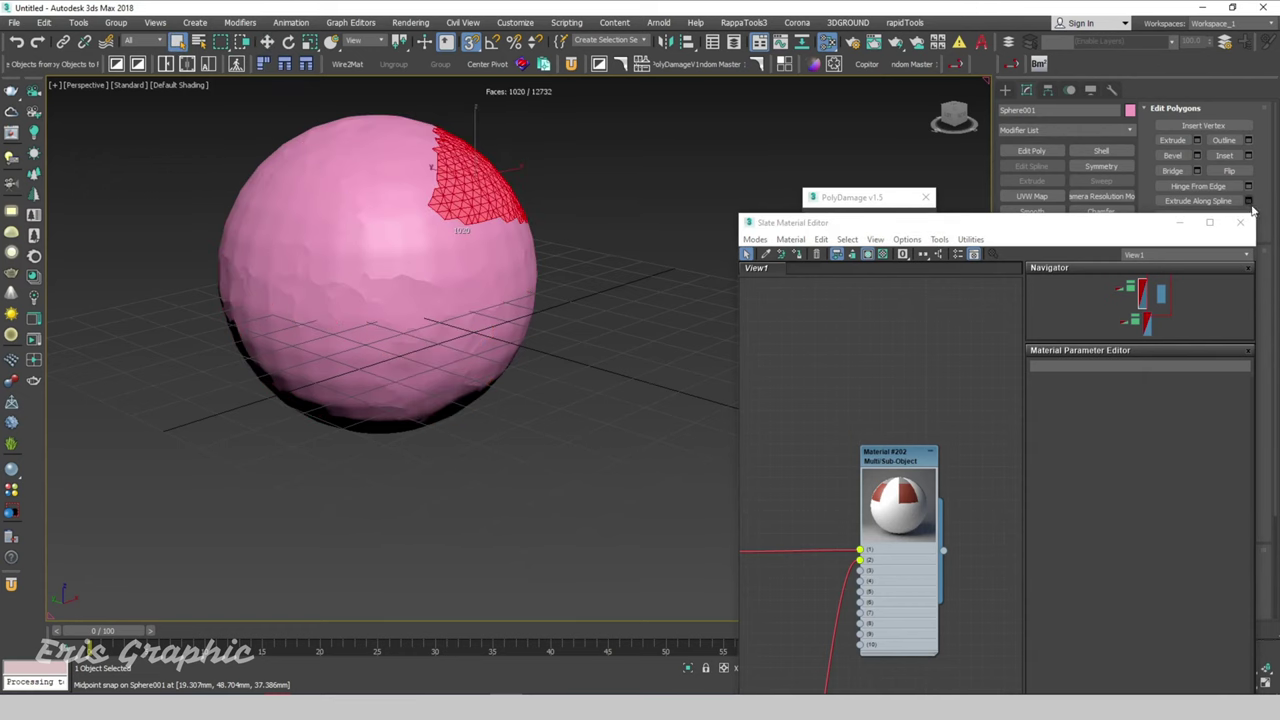
Assign the red-and-white Multi/Sub-Object material to the whole damaged sphere
{"action": "left_click_drag", "start_coordinate": [1132, 228], "coordinate": [1088, 255]}
{"action": "left_click", "coordinate": [1005, 89]}
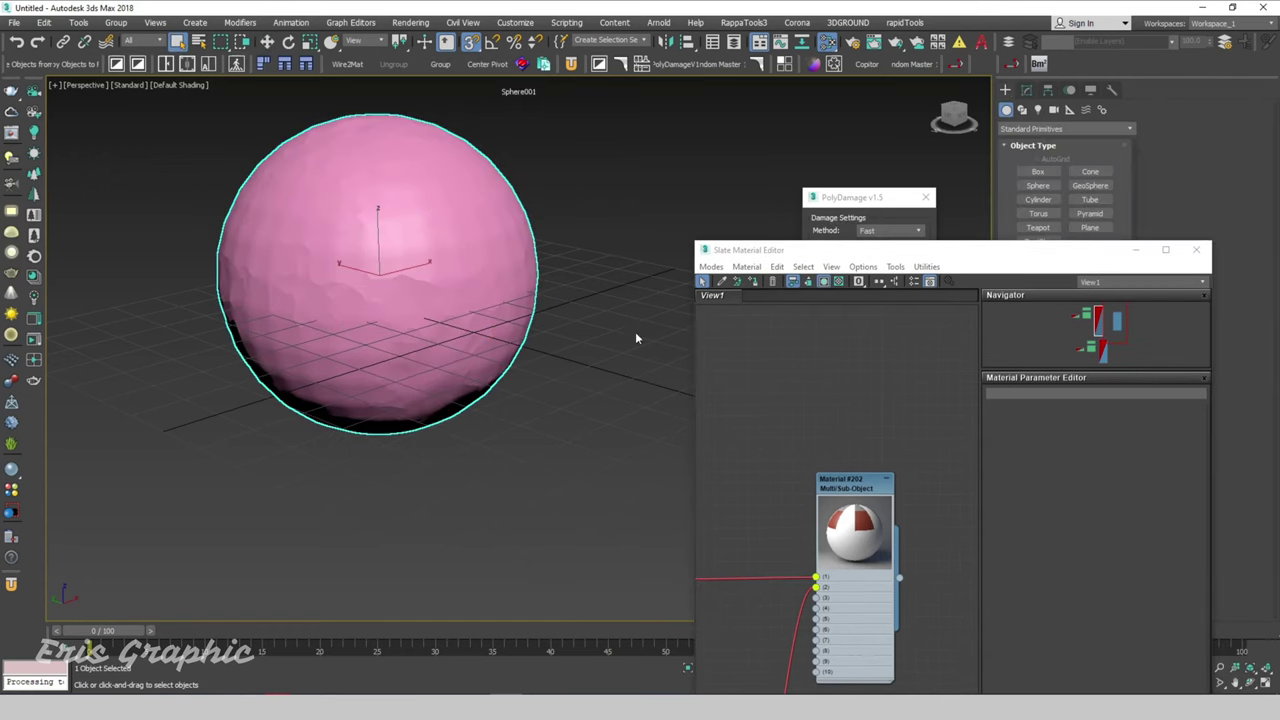
{"action": "left_click", "coordinate": [836, 489]}
{"action": "left_click", "coordinate": [752, 282]}
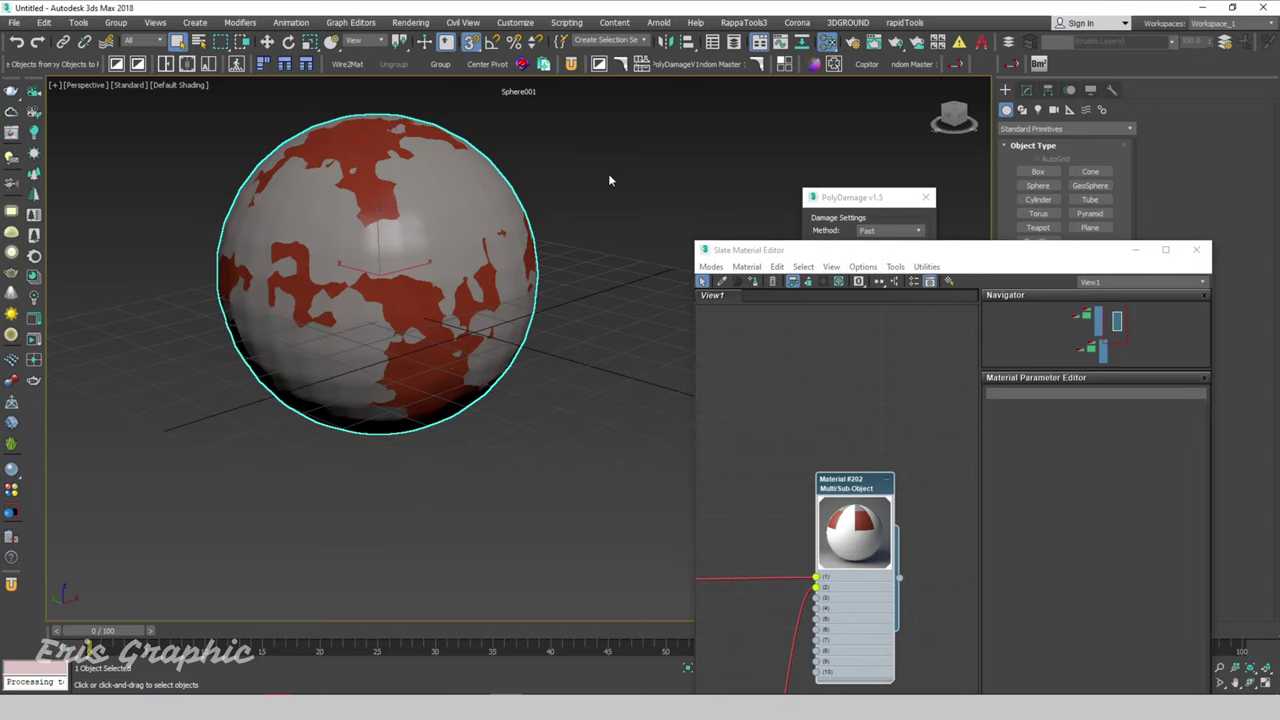
{"action": "left_click", "coordinate": [1196, 249]}
Inspect the red patches, then re-apply PolyDamage to the sphere at higher resolution
{"action": "mouse_move", "coordinate": [568, 287]}
{"action": "middle_mouse_down", "text": "alt"}
{"action": "mouse_move", "coordinate": [628, 375]}
{"action": "mouse_move", "coordinate": [756, 386]}
{"action": "mouse_move", "coordinate": [745, 364]}
{"action": "middle_mouse_up", "text": "alt"}
{"action": "mouse_move", "coordinate": [695, 416]}
{"action": "middle_mouse_down", "text": "alt"}
{"action": "mouse_move", "coordinate": [607, 351]}
{"action": "mouse_move", "coordinate": [618, 391]}
{"action": "mouse_move", "coordinate": [637, 351]}
{"action": "mouse_move", "coordinate": [467, 350]}
{"action": "middle_mouse_up", "text": "alt"}
{"action": "scroll", "coordinate": [495, 320], "scroll_direction": "down", "scroll_amount": 5}
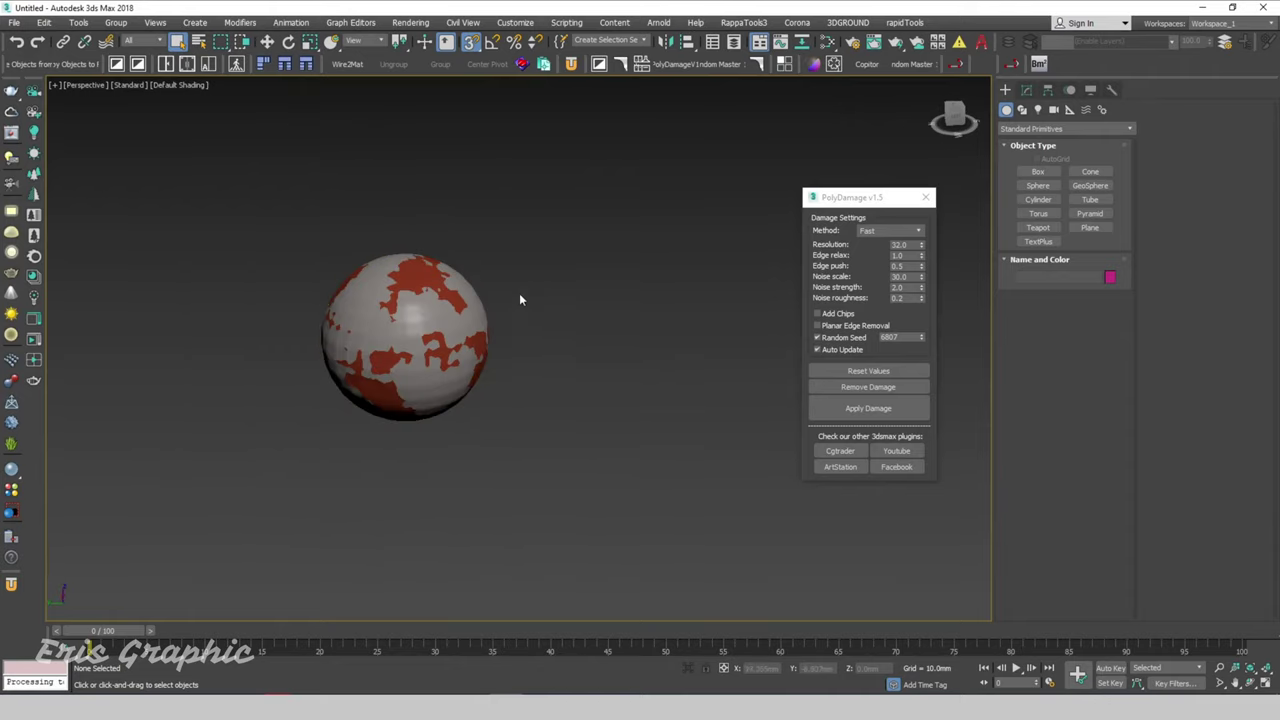
{"action": "scroll", "coordinate": [515, 288], "scroll_direction": "down", "scroll_amount": 5}
{"action": "scroll", "coordinate": [525, 255], "scroll_direction": "up", "scroll_amount": 5}
{"action": "key", "text": "ctrl+a"}
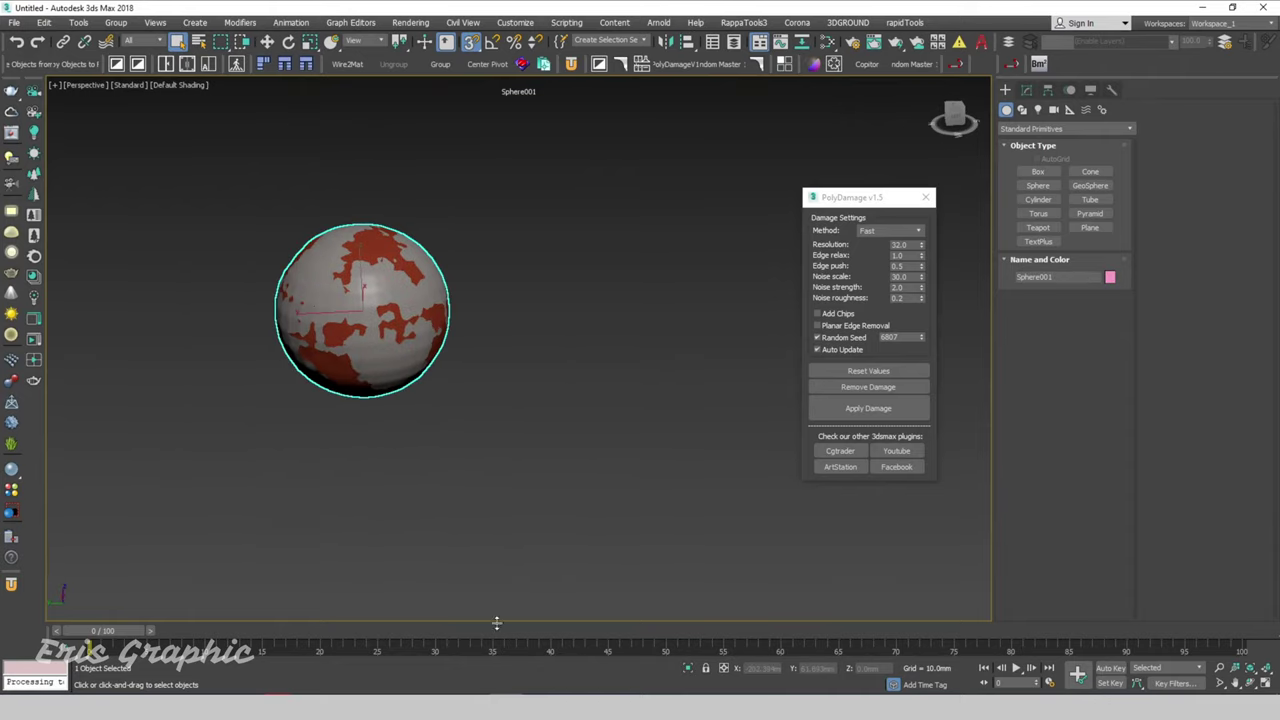
{"action": "scroll", "coordinate": [350, 510], "scroll_direction": "up", "scroll_amount": 3}
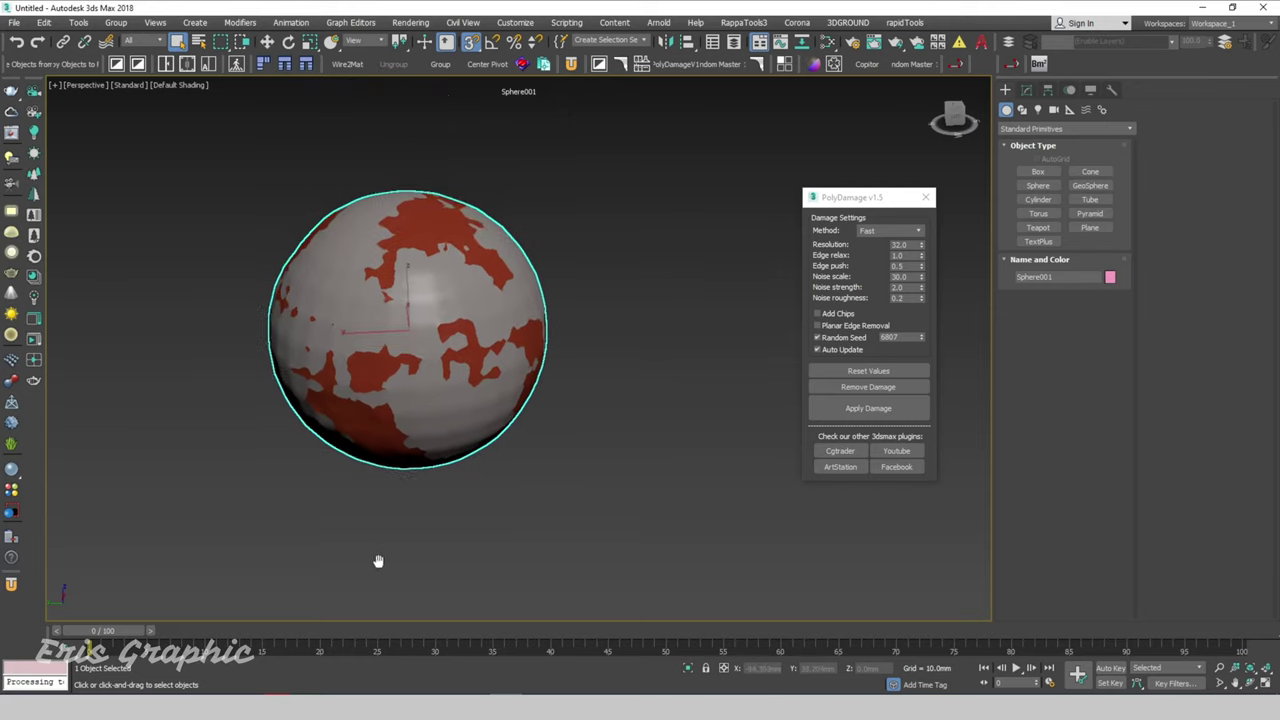
{"action": "middle_click_drag", "start_coordinate": [494, 520], "coordinate": [508, 497], "text": "alt"}
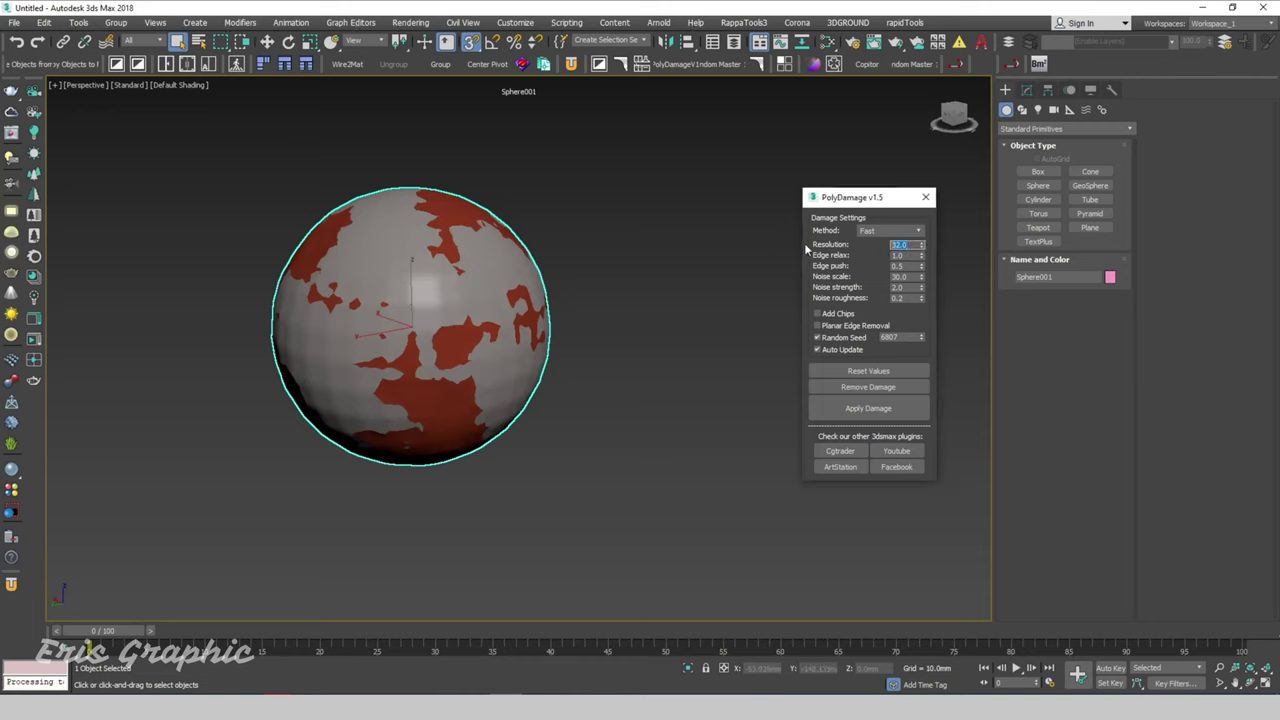
{"action": "left_click", "coordinate": [880, 408]}
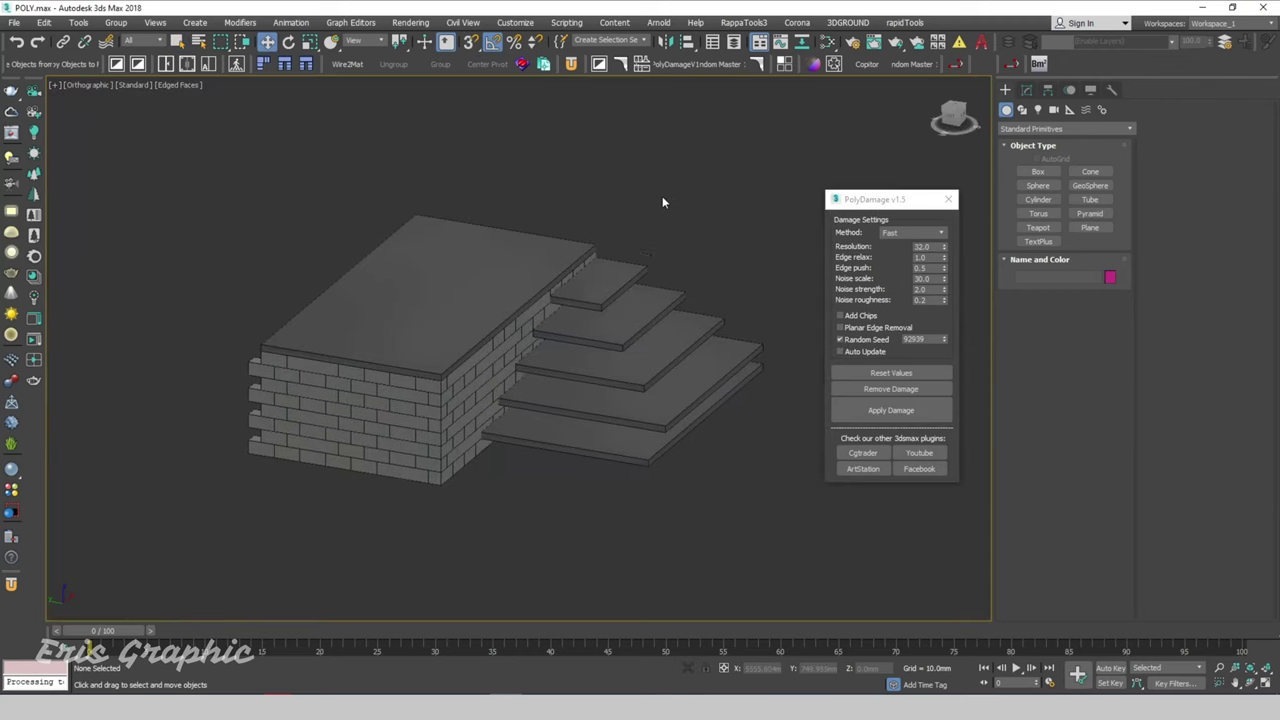
Hide the selected step slabs
{"action": "middle_click_drag", "start_coordinate": [588, 376], "coordinate": [608, 366], "text": "alt"}
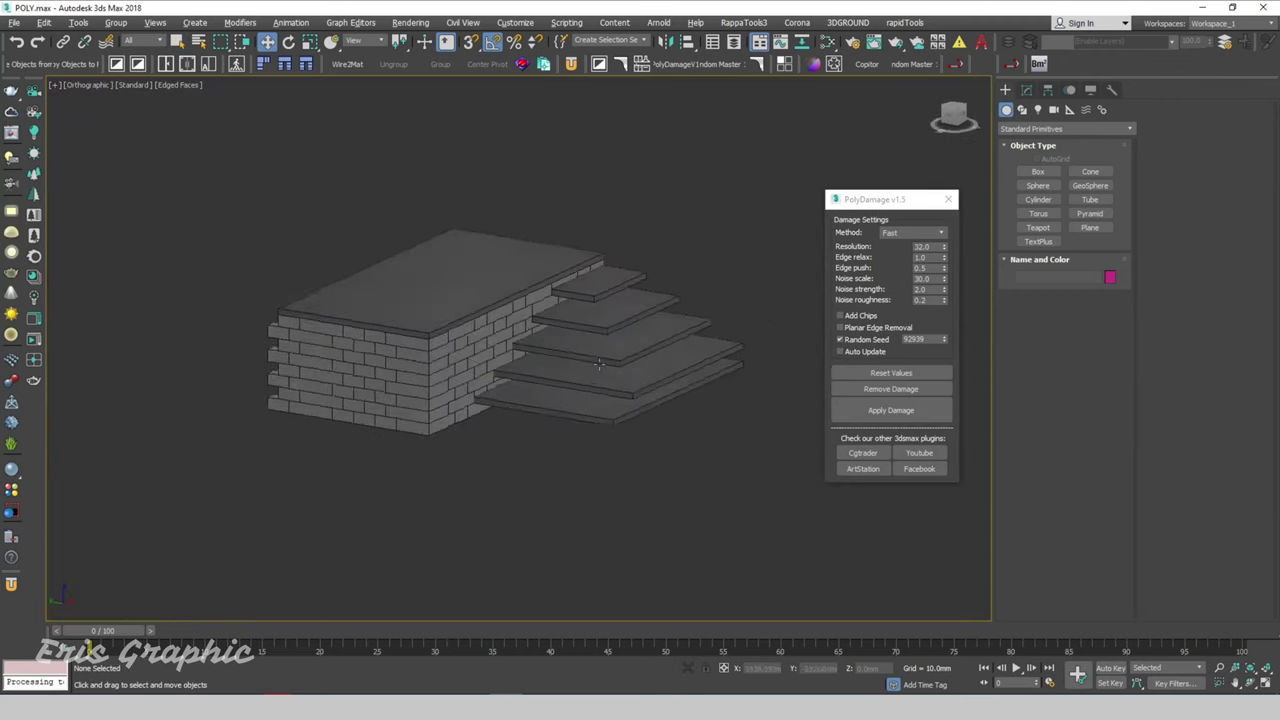
{"action": "right_click", "coordinate": [608, 366]}
{"action": "left_click", "coordinate": [640, 319]}
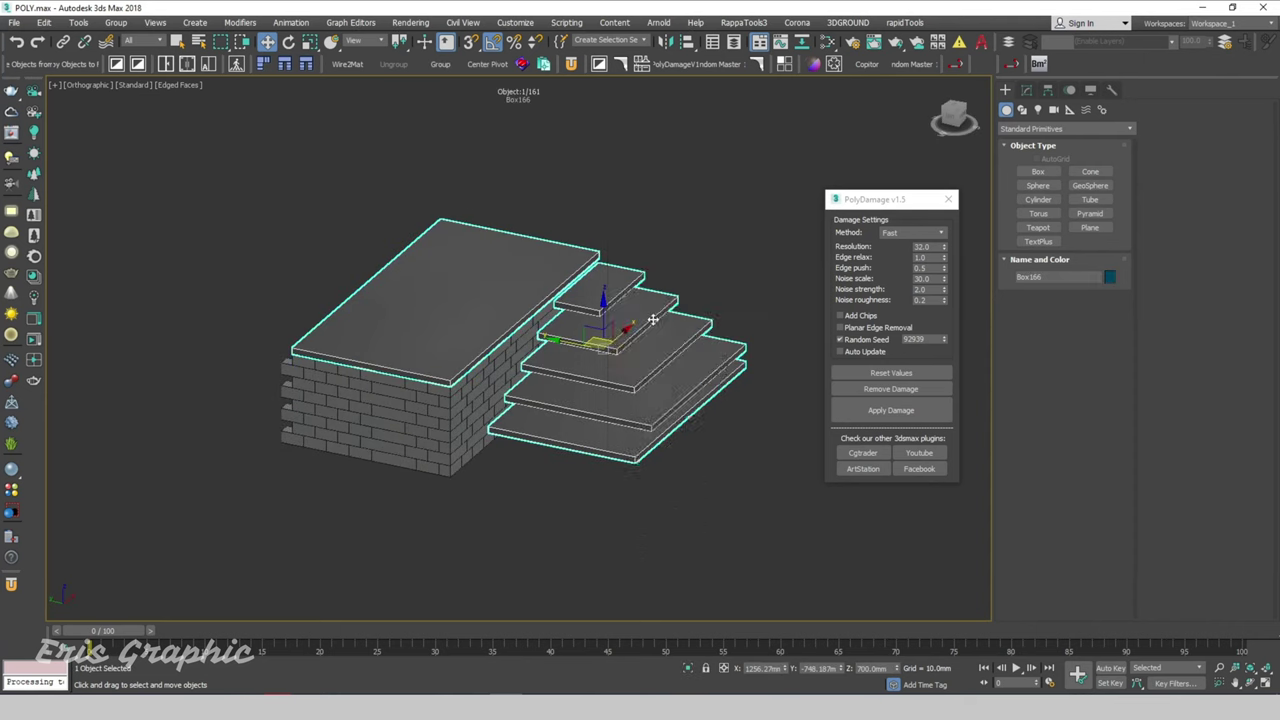
Window-select all 160 bricks, reset PolyDamage values to defaults, and apply damage
{"action": "left_click_drag", "start_coordinate": [202, 152], "coordinate": [760, 590]}
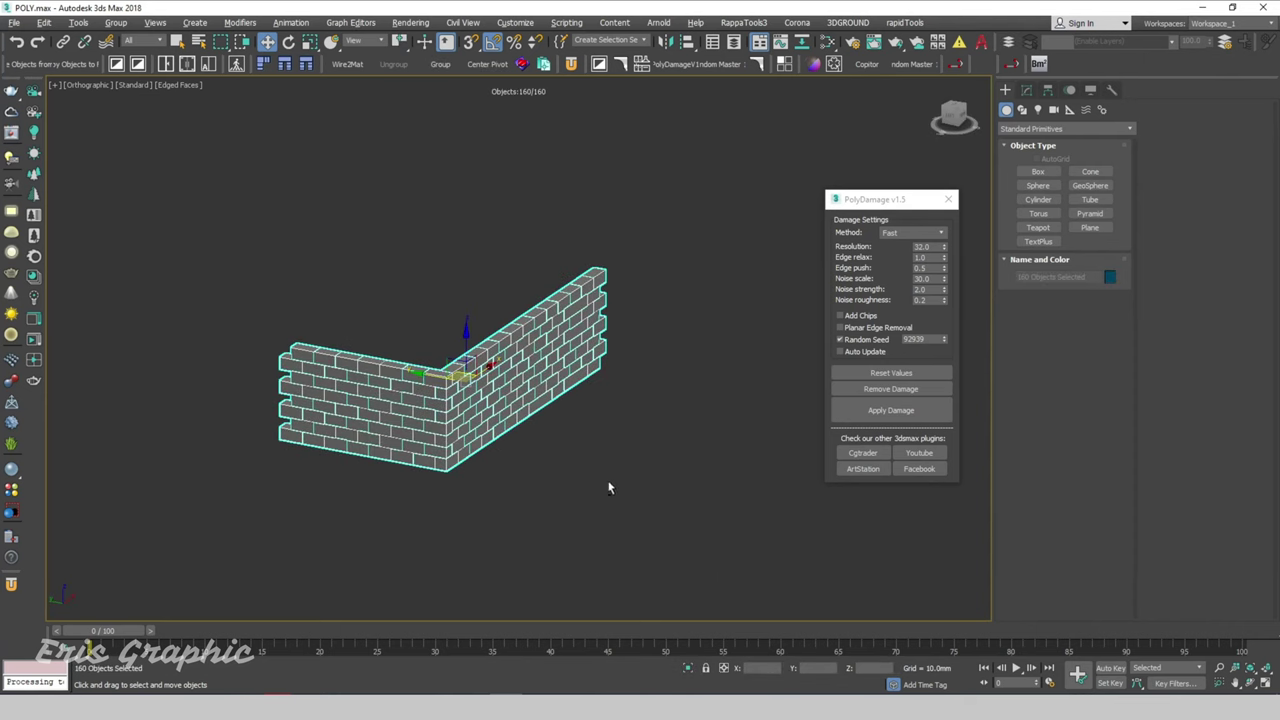
{"action": "scroll", "coordinate": [565, 468], "scroll_direction": "up", "scroll_amount": 4}
{"action": "scroll", "coordinate": [583, 490], "scroll_direction": "down", "scroll_amount": 2}
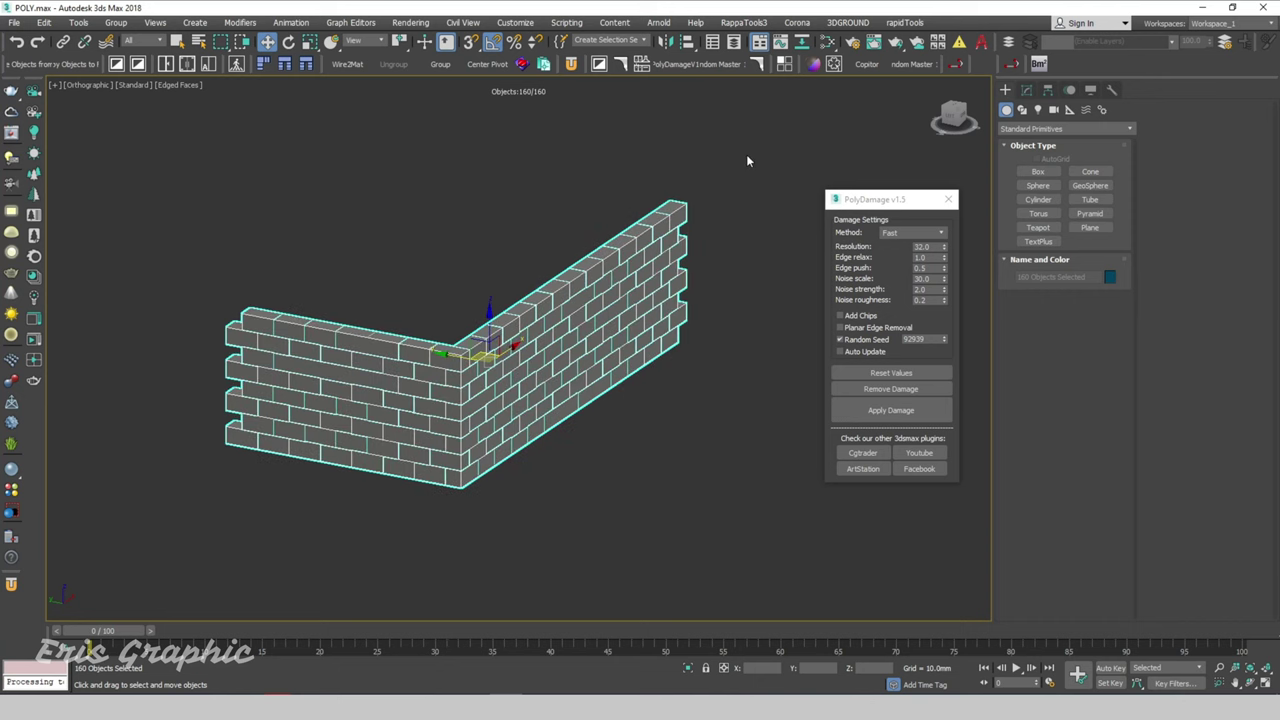
{"action": "scroll", "coordinate": [602, 405], "scroll_direction": "up", "scroll_amount": 3}
{"action": "mouse_move", "coordinate": [602, 405]}
{"action": "middle_mouse_down", "text": "alt"}
{"action": "mouse_move", "coordinate": [634, 403]}
{"action": "mouse_move", "coordinate": [638, 426]}
{"action": "middle_mouse_up", "text": "alt"}
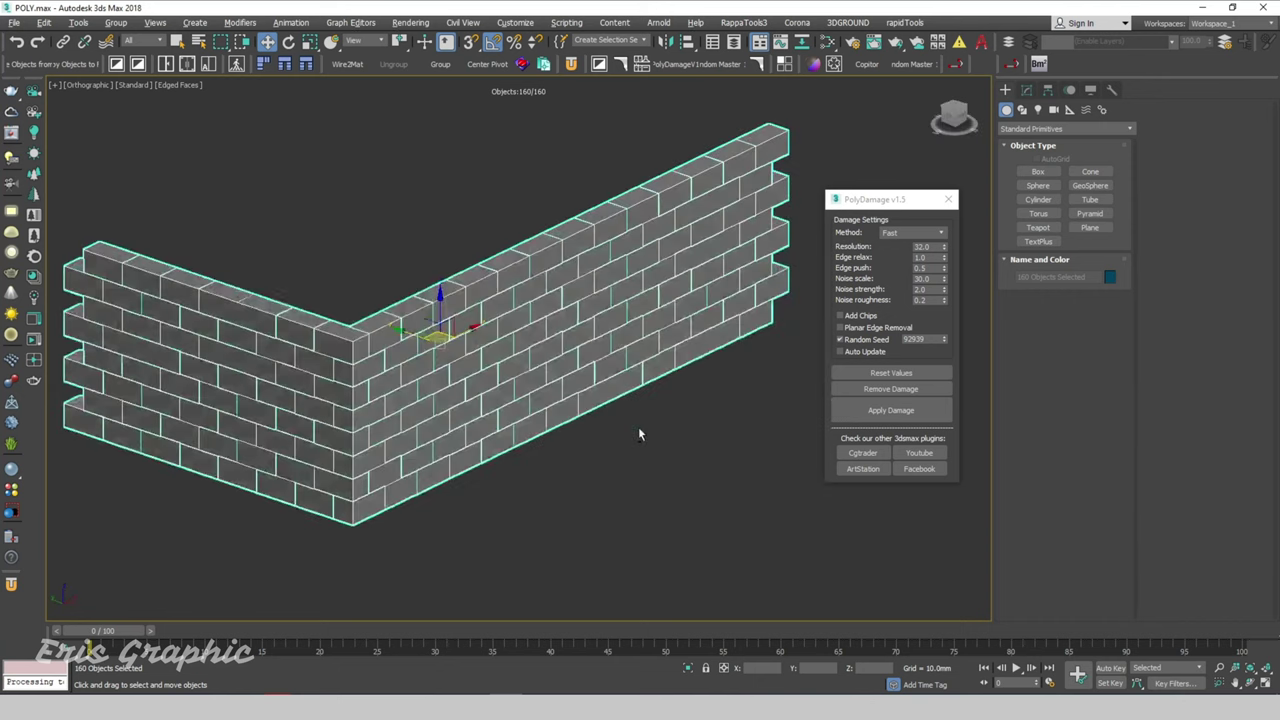
{"action": "left_click", "coordinate": [891, 372]}
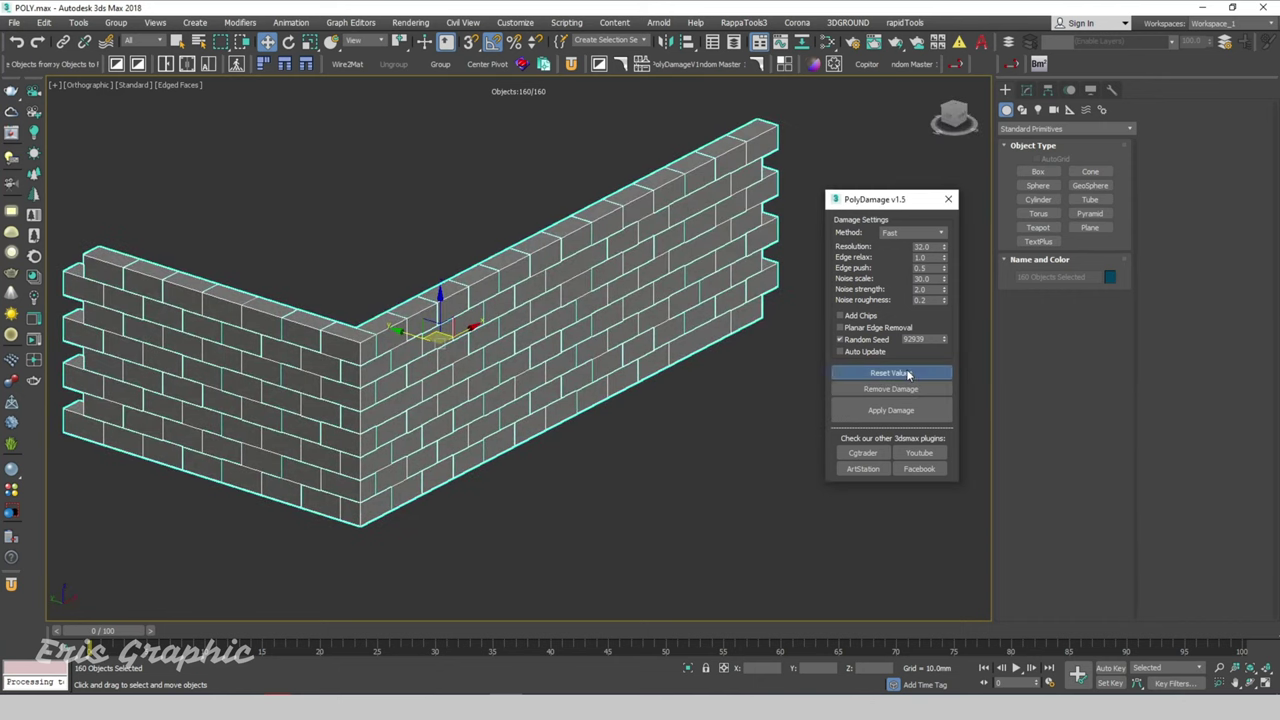
{"action": "left_click", "coordinate": [903, 412]}
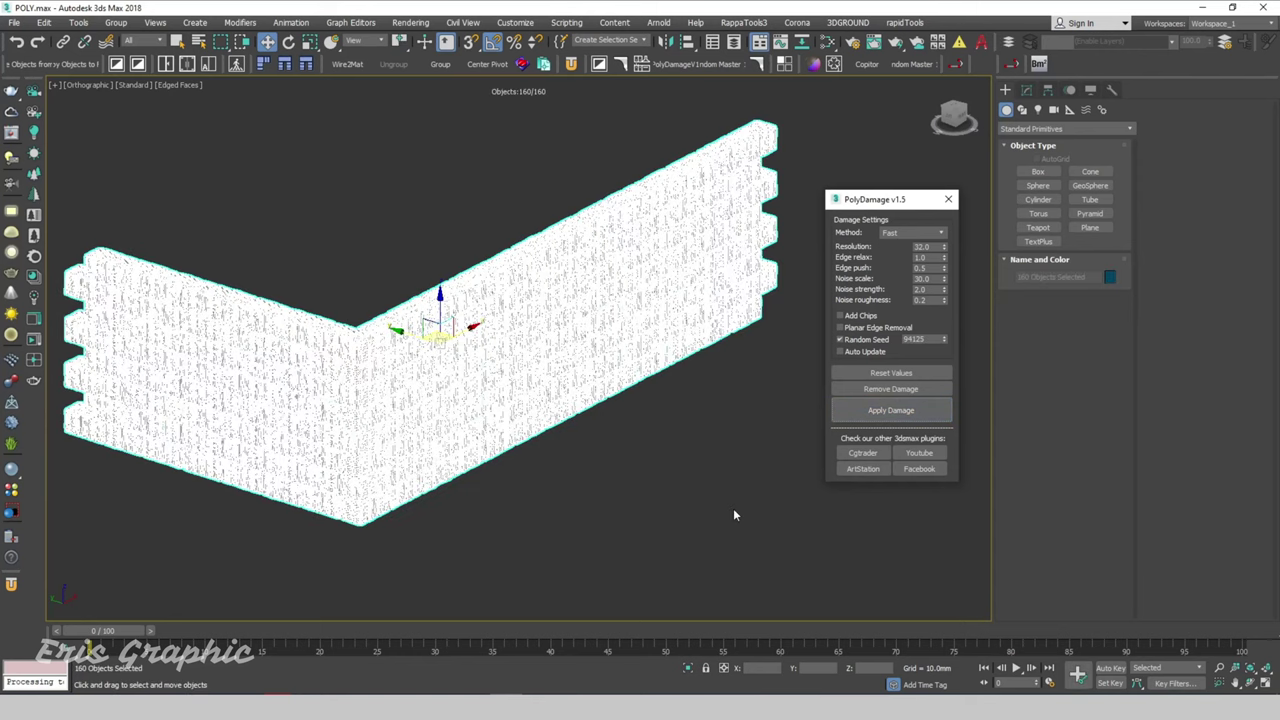
Clear the selection and switch the viewport to Clay shading
{"action": "left_click", "coordinate": [380, 213]}
{"action": "scroll", "coordinate": [380, 213], "scroll_direction": "up", "scroll_amount": 4}
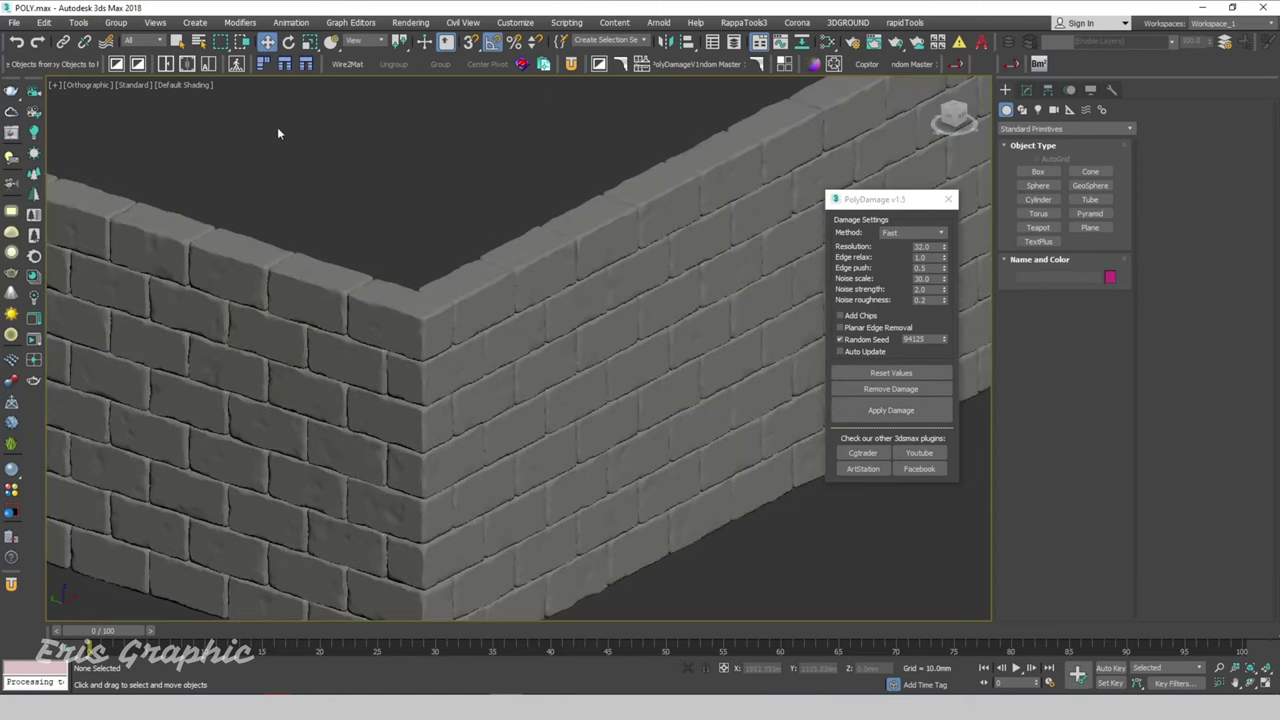
{"action": "left_click", "coordinate": [190, 88]}
{"action": "left_click", "coordinate": [215, 166]}
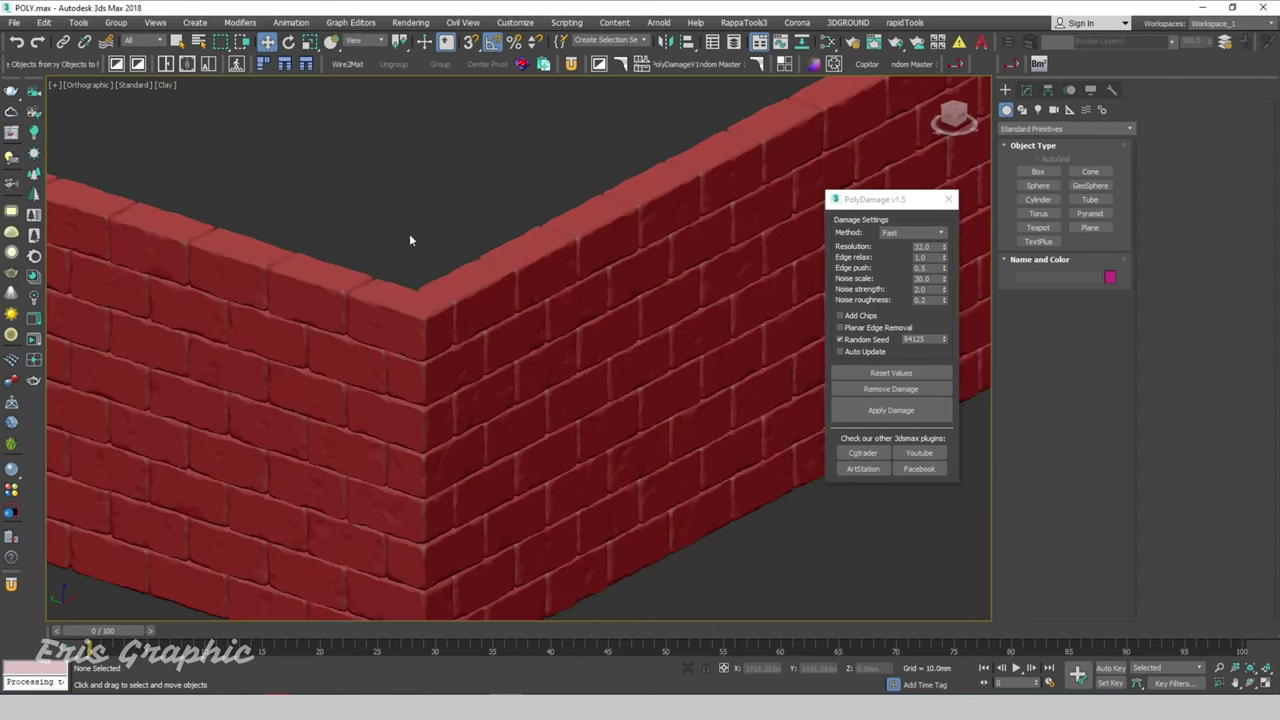
{"action": "scroll", "coordinate": [403, 275], "scroll_direction": "down", "scroll_amount": 3}
Unhide All to bring back the step slabs beside the chipped wall
{"action": "right_click", "coordinate": [410, 192]}
{"action": "left_click", "coordinate": [430, 138]}
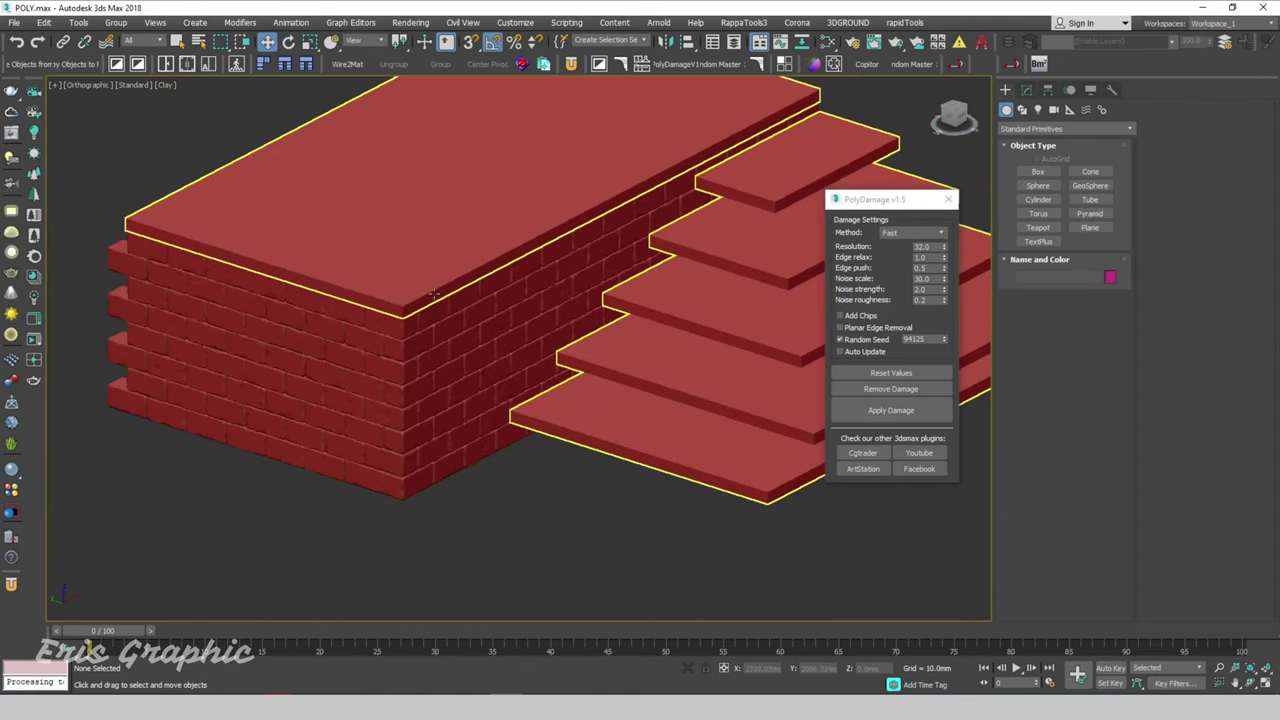
{"action": "scroll", "coordinate": [625, 505], "scroll_direction": "up", "scroll_amount": 6}
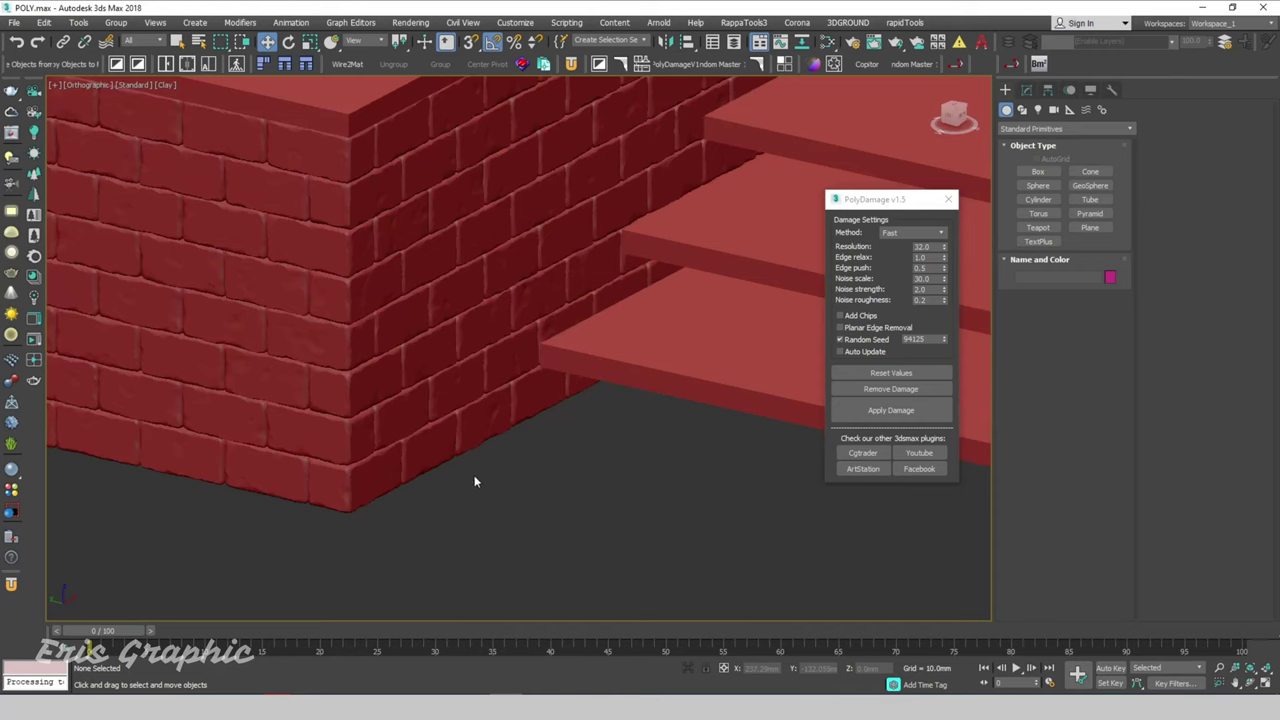
{"action": "mouse_move", "coordinate": [477, 480]}
{"action": "middle_mouse_down"}
{"action": "mouse_move", "coordinate": [576, 537]}
{"action": "mouse_move", "coordinate": [509, 470]}
{"action": "middle_mouse_up"}
{"action": "scroll", "coordinate": [576, 537], "scroll_direction": "down", "scroll_amount": 2}
{"action": "scroll", "coordinate": [654, 526], "scroll_direction": "down", "scroll_amount": 1}
{"action": "scroll", "coordinate": [640, 525], "scroll_direction": "down", "scroll_amount": 2}
{"action": "scroll", "coordinate": [626, 523], "scroll_direction": "down", "scroll_amount": 1}
Open the Slate Material Editor with M, then close it again
{"action": "key", "text": "m"}
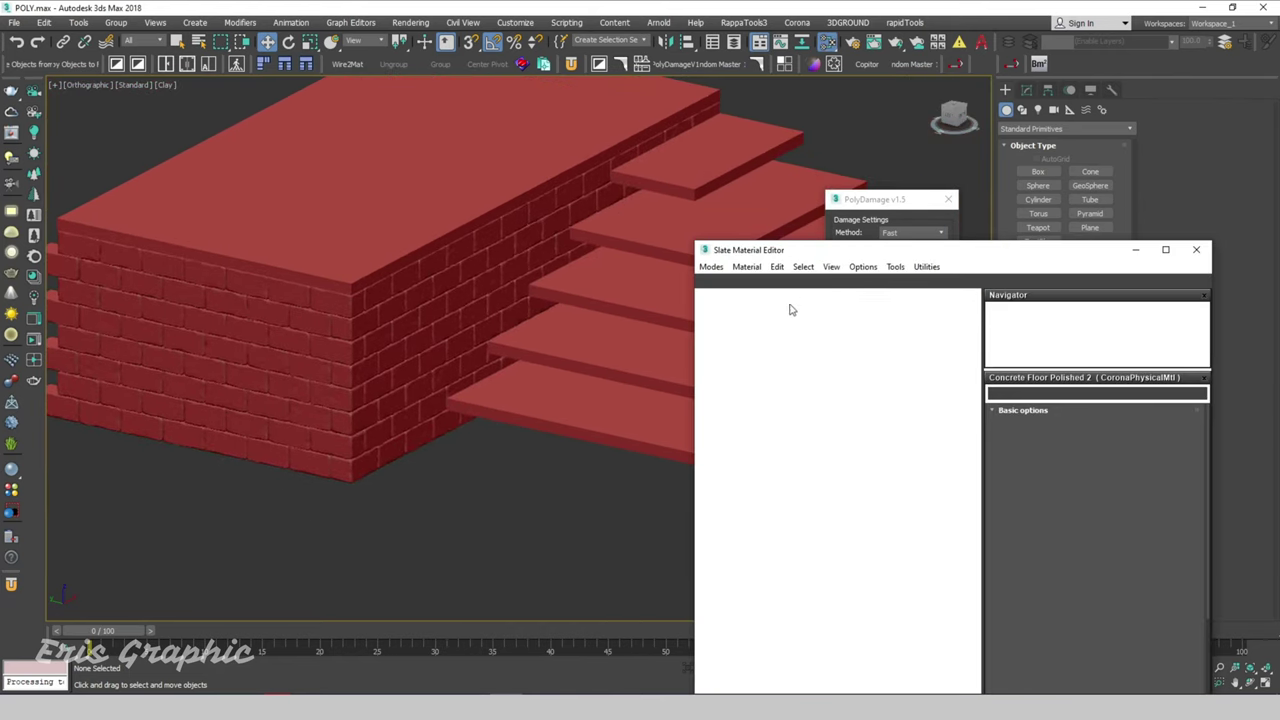
{"action": "scroll", "coordinate": [914, 444], "scroll_direction": "down", "scroll_amount": 2}
{"action": "scroll", "coordinate": [881, 463], "scroll_direction": "down", "scroll_amount": 1}
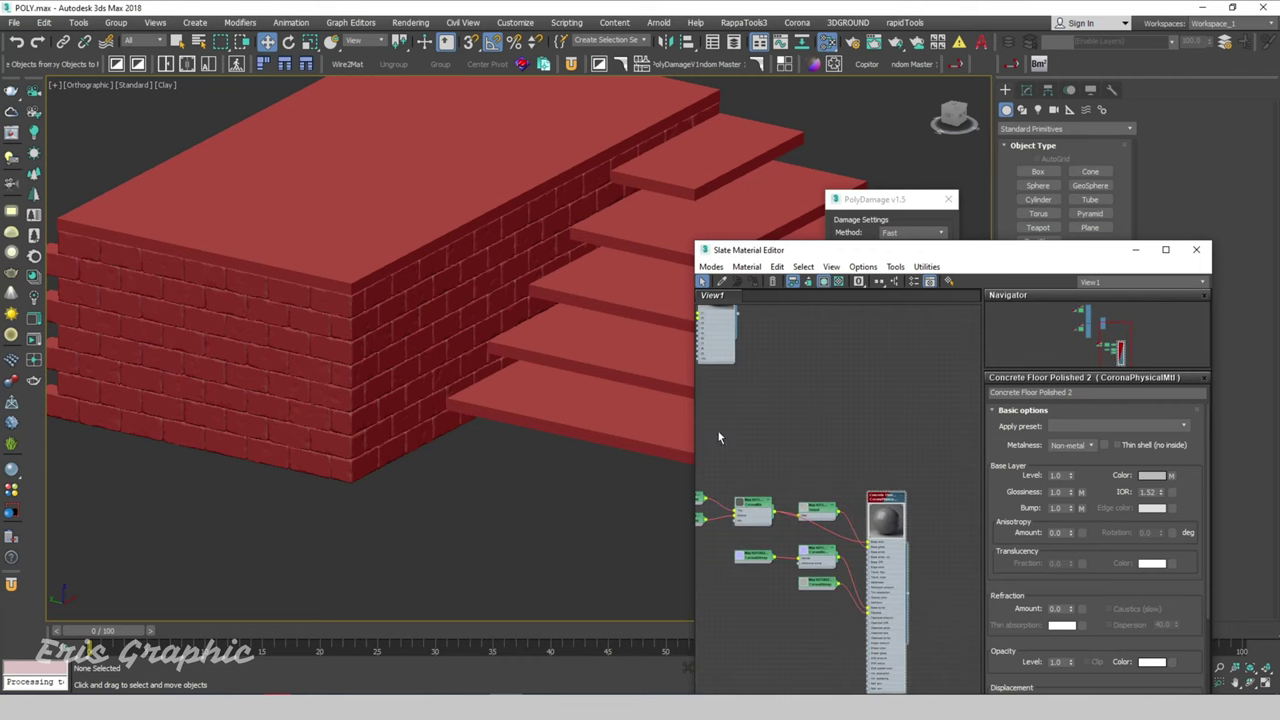
{"action": "scroll", "coordinate": [968, 425], "scroll_direction": "down", "scroll_amount": 1}
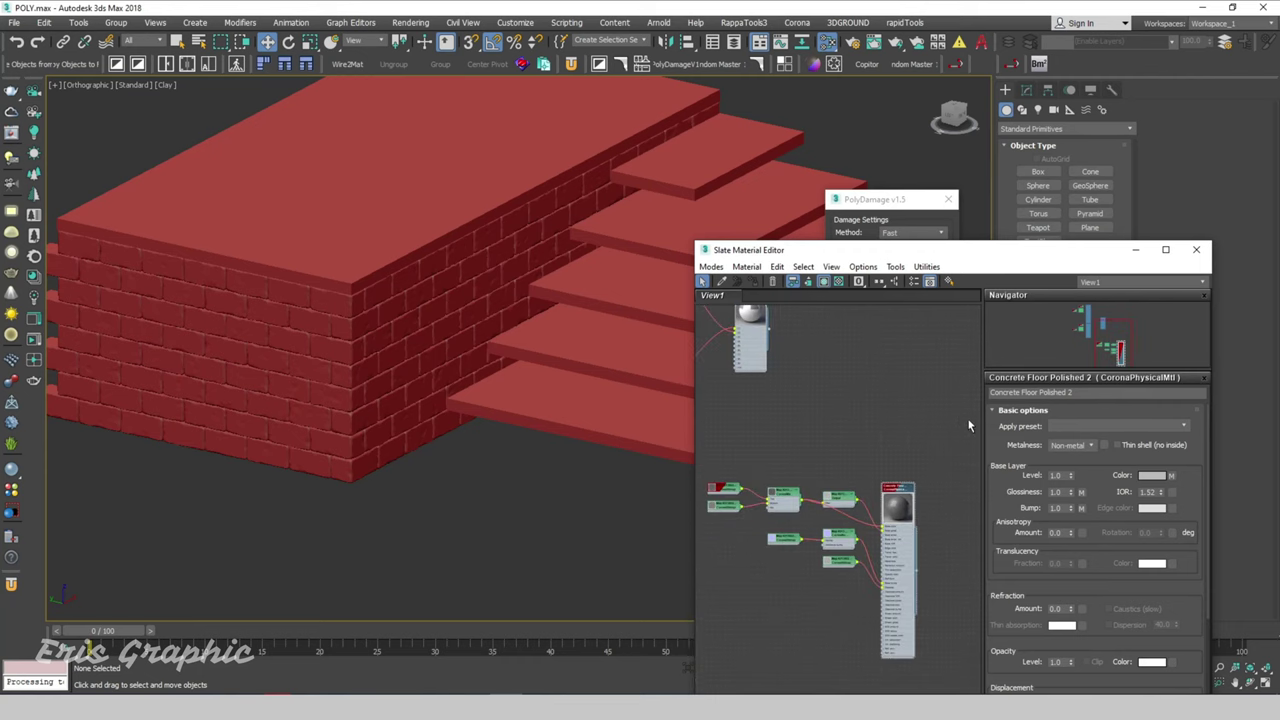
{"action": "left_click", "coordinate": [1198, 254]}
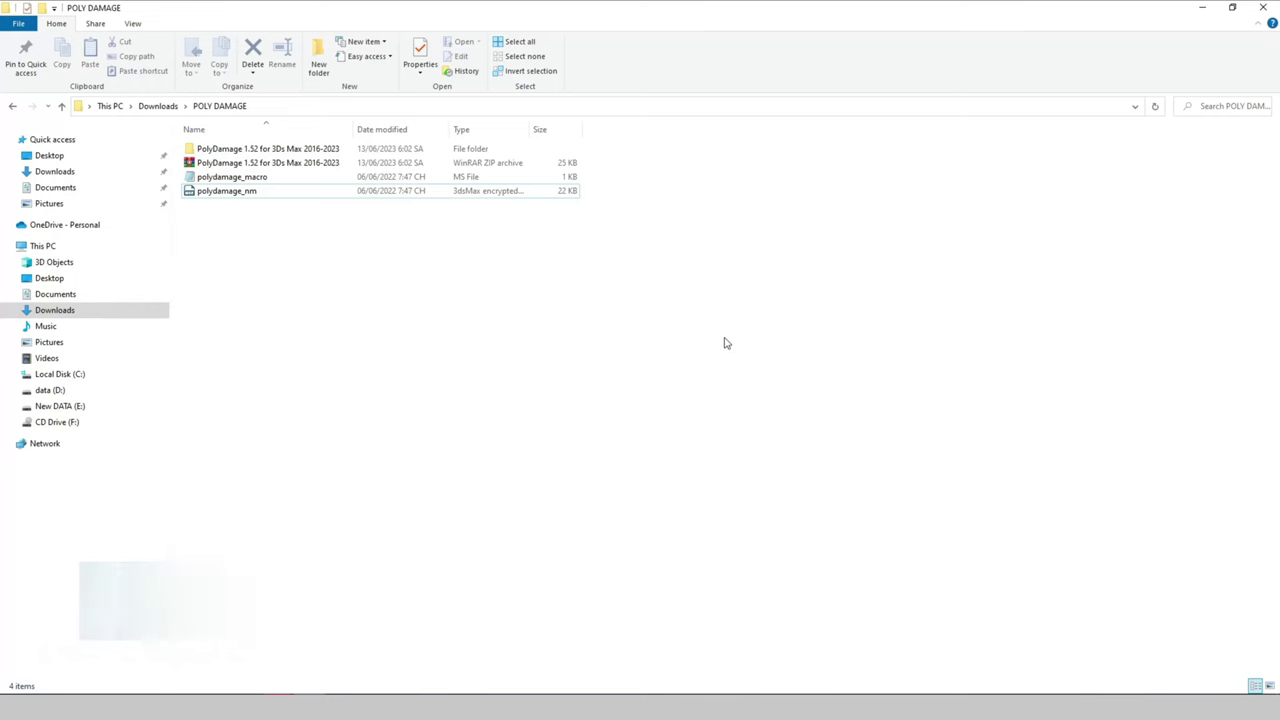
Copy the two polydamage script files from the POLY DAMAGE folder
{"action": "left_click_drag", "start_coordinate": [217, 204], "coordinate": [215, 172]}
{"action": "right_click", "coordinate": [224, 177]}
{"action": "left_click", "coordinate": [292, 393]}
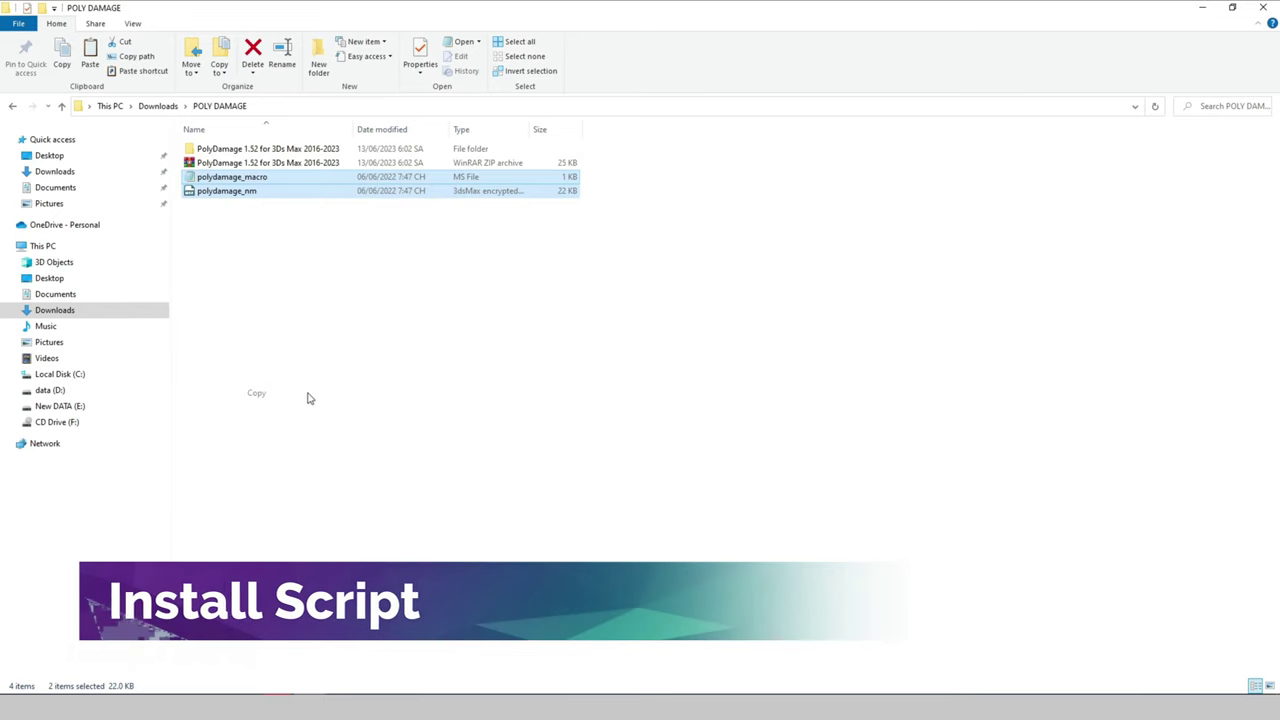
Paste them into C:\Program Files\Autodesk\3ds Max 2018\scripts
{"action": "left_click", "coordinate": [62, 374]}
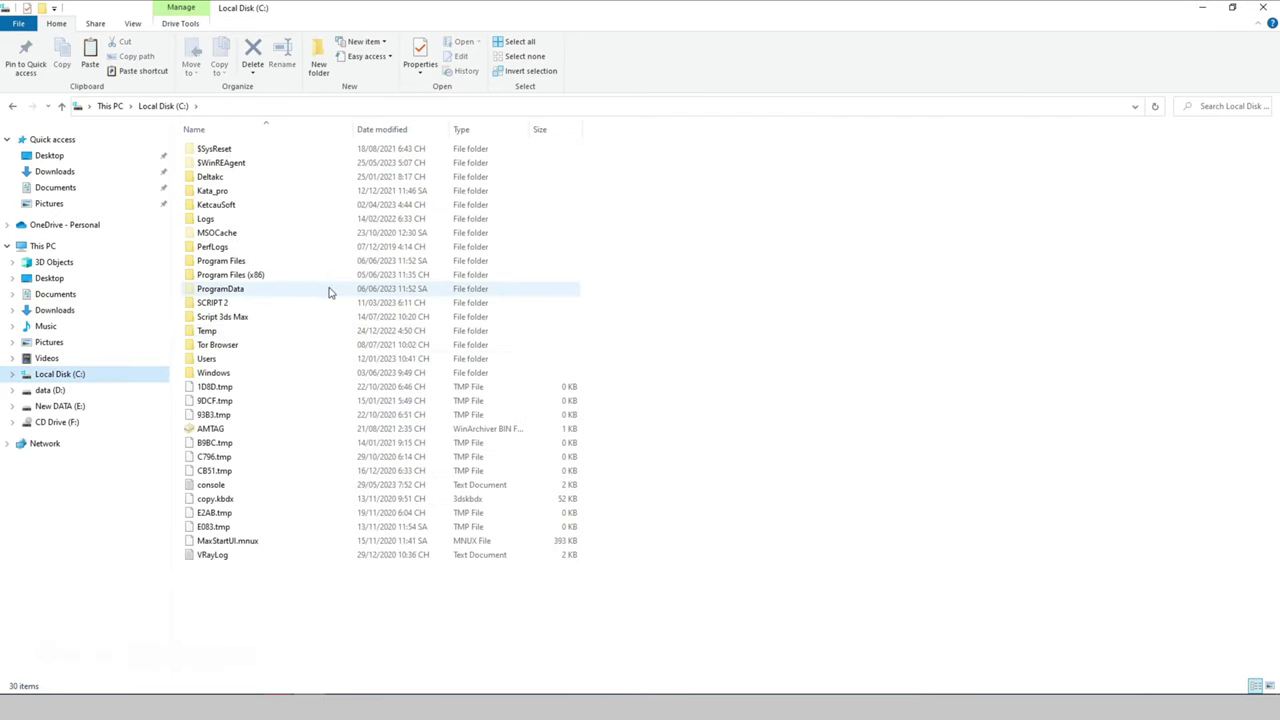
{"action": "double_click", "coordinate": [240, 261]}
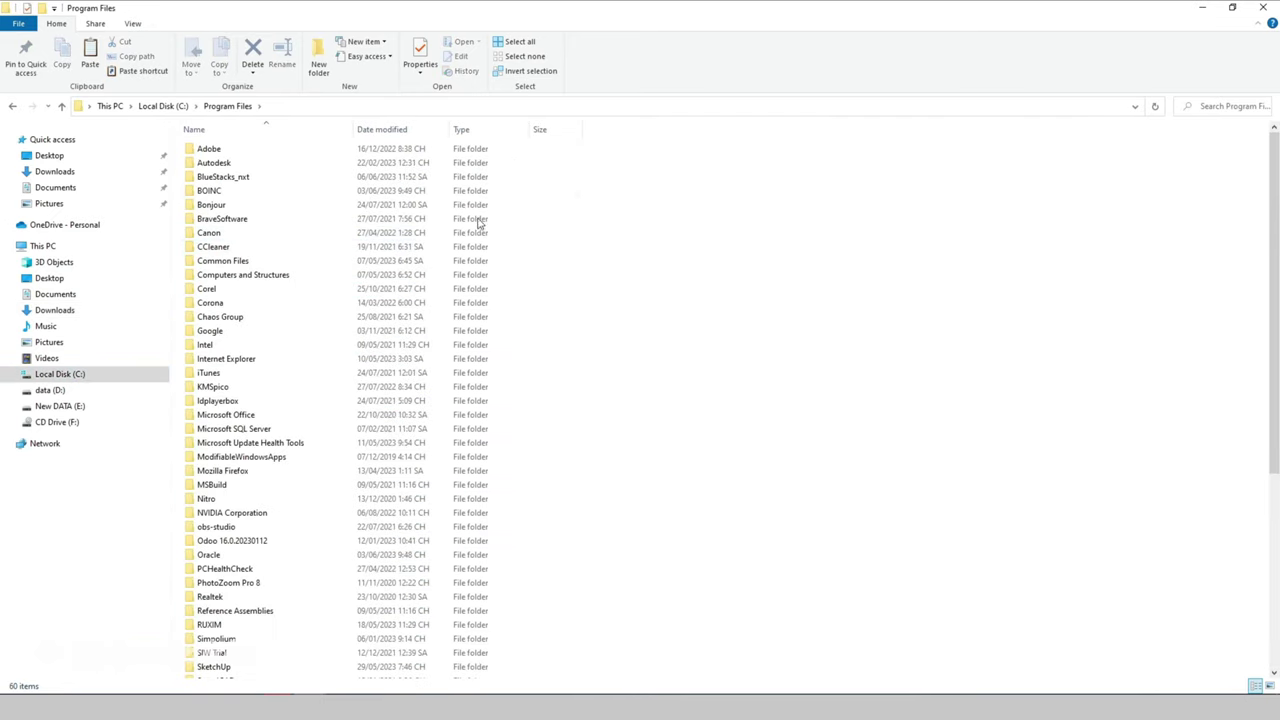
{"action": "double_click", "coordinate": [240, 164]}
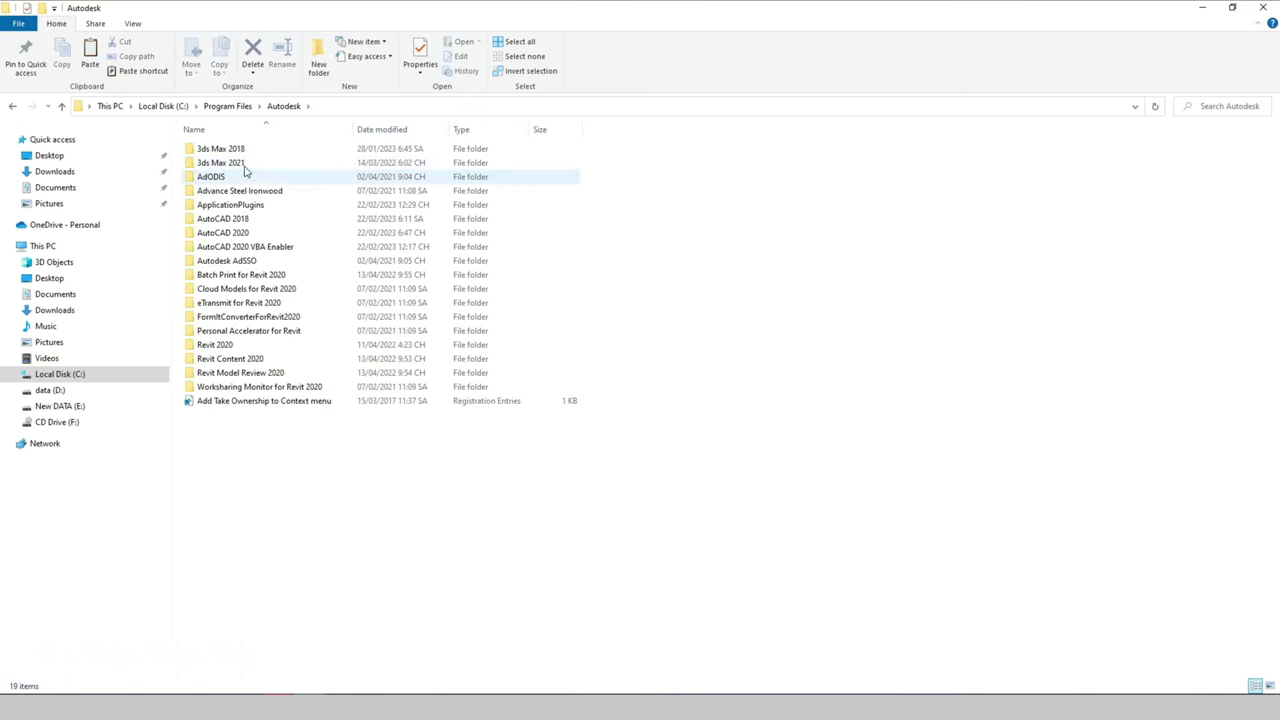
{"action": "double_click", "coordinate": [220, 148]}
{"action": "key", "text": "s"}
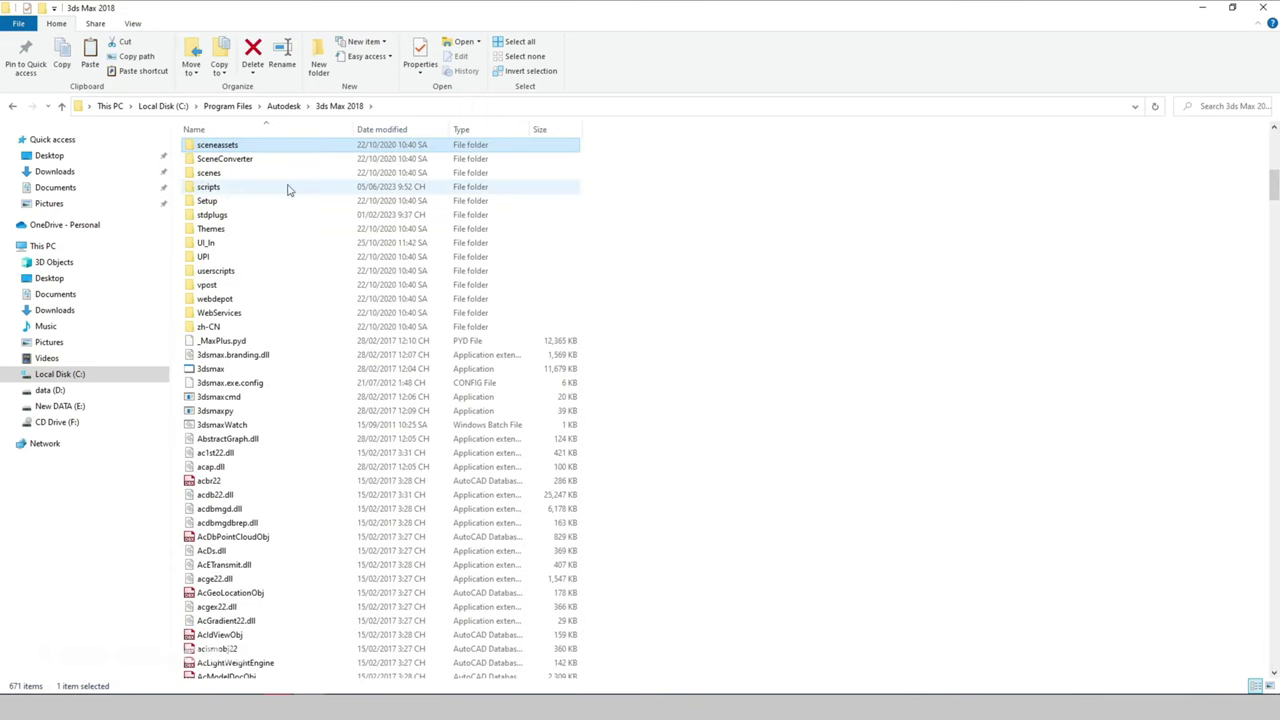
{"action": "double_click", "coordinate": [288, 187]}
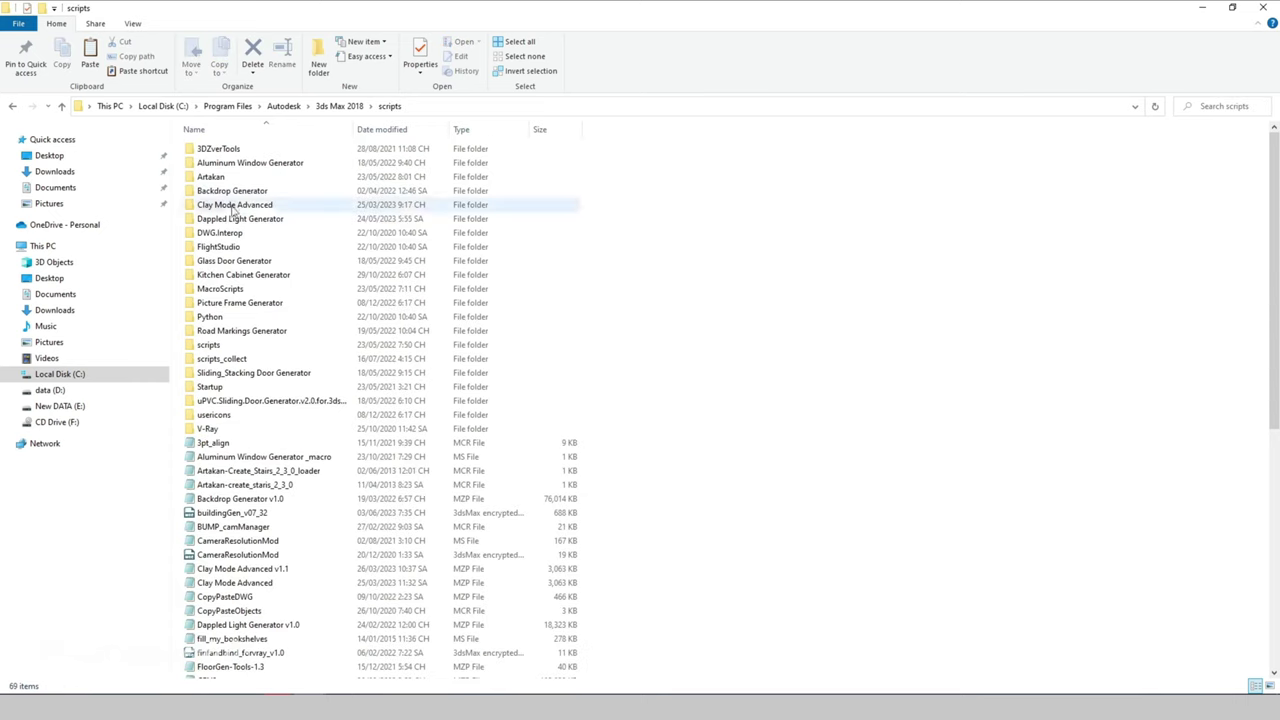
{"action": "right_click", "coordinate": [879, 306]}
{"action": "left_click", "coordinate": [910, 393]}
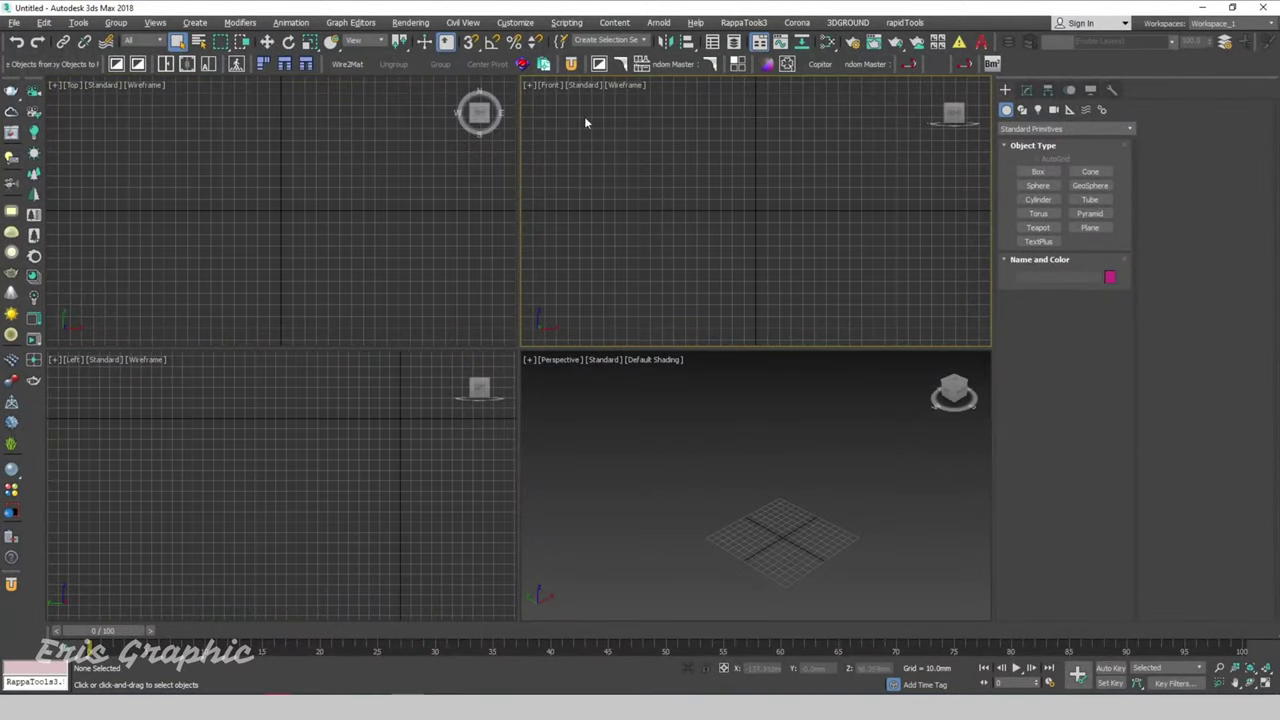
Run the polydamage_macro script via Scripting > Run Script
{"action": "left_click", "coordinate": [566, 24]}
{"action": "left_click", "coordinate": [590, 192]}
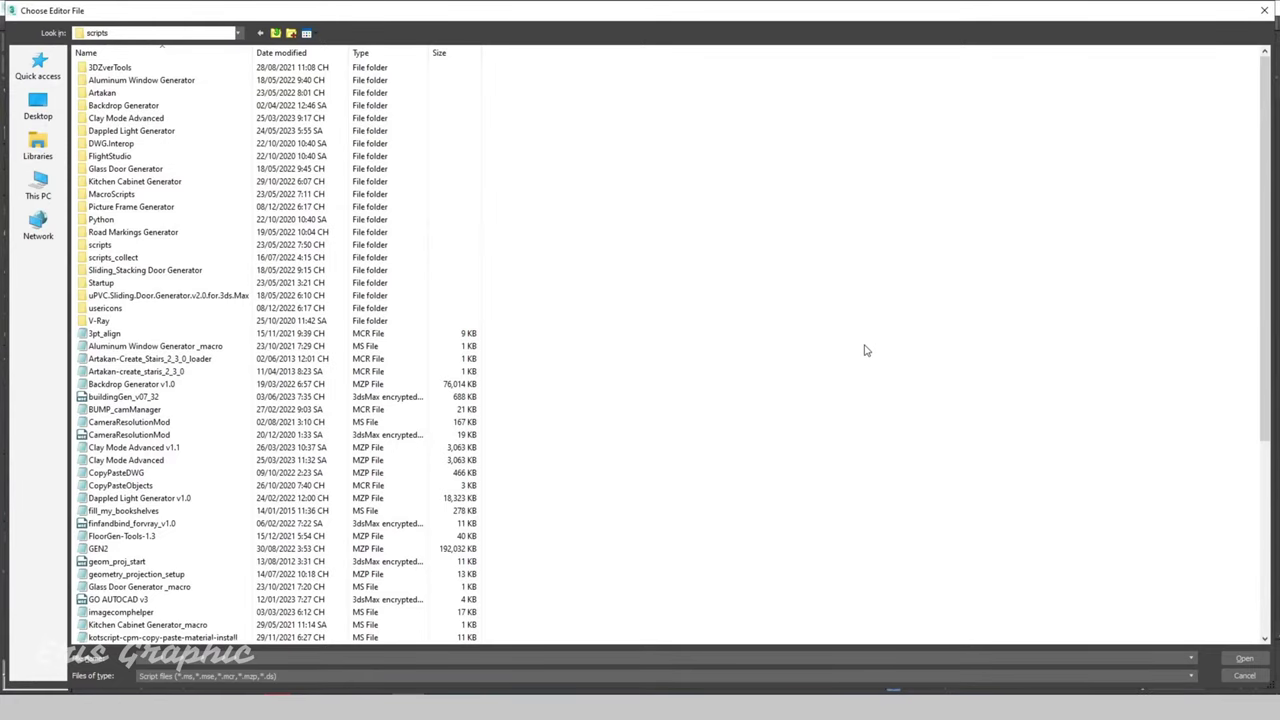
{"action": "key", "text": "p"}
{"action": "key", "text": "y"}
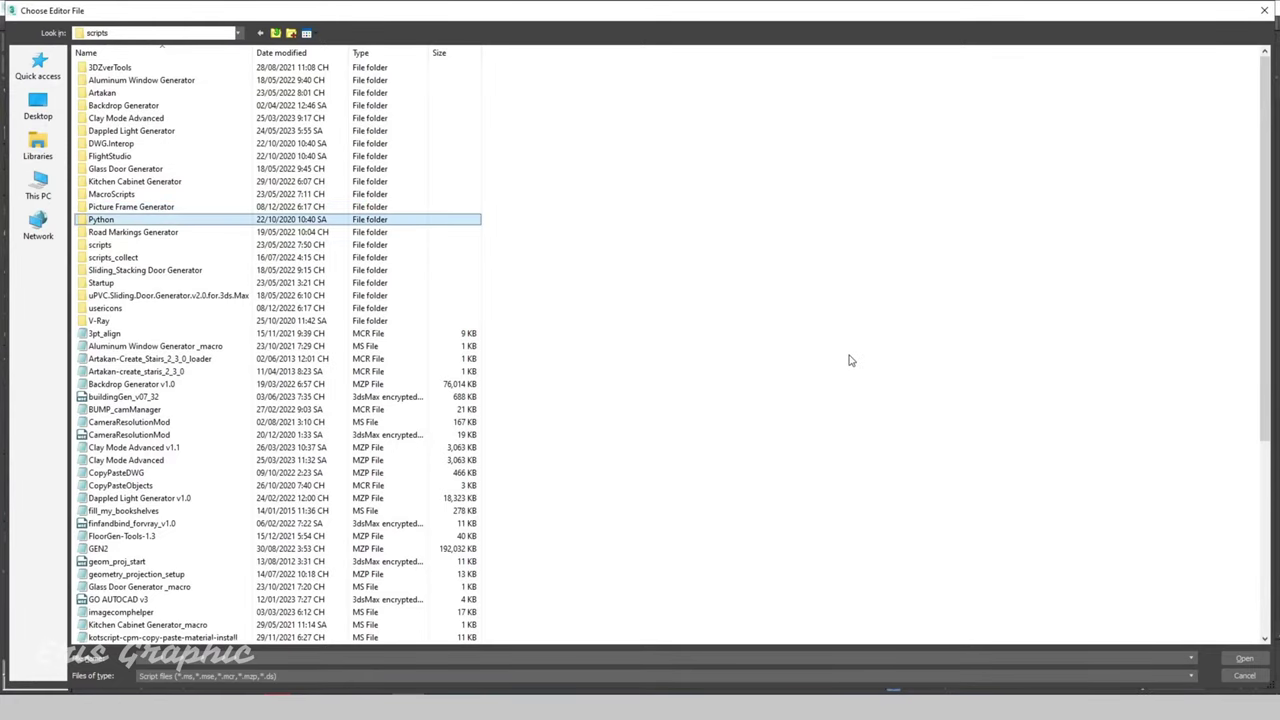
{"action": "key", "text": "p"}
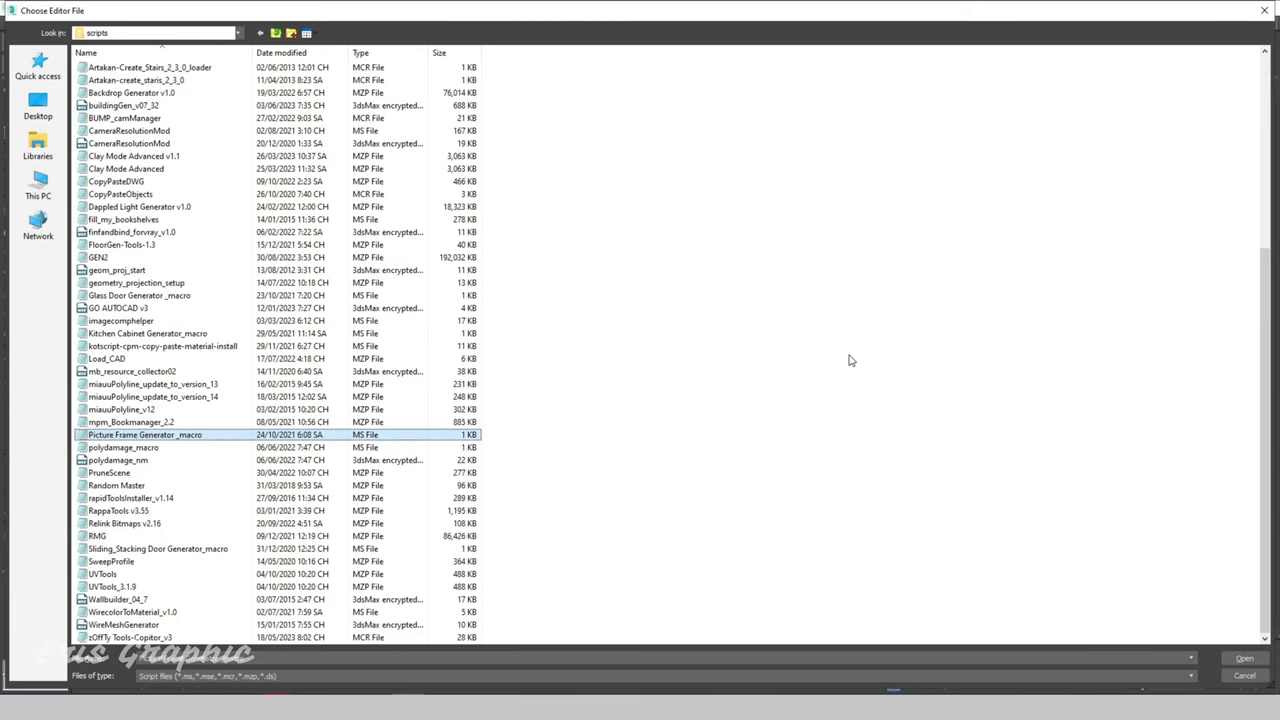
{"action": "key", "text": "o"}
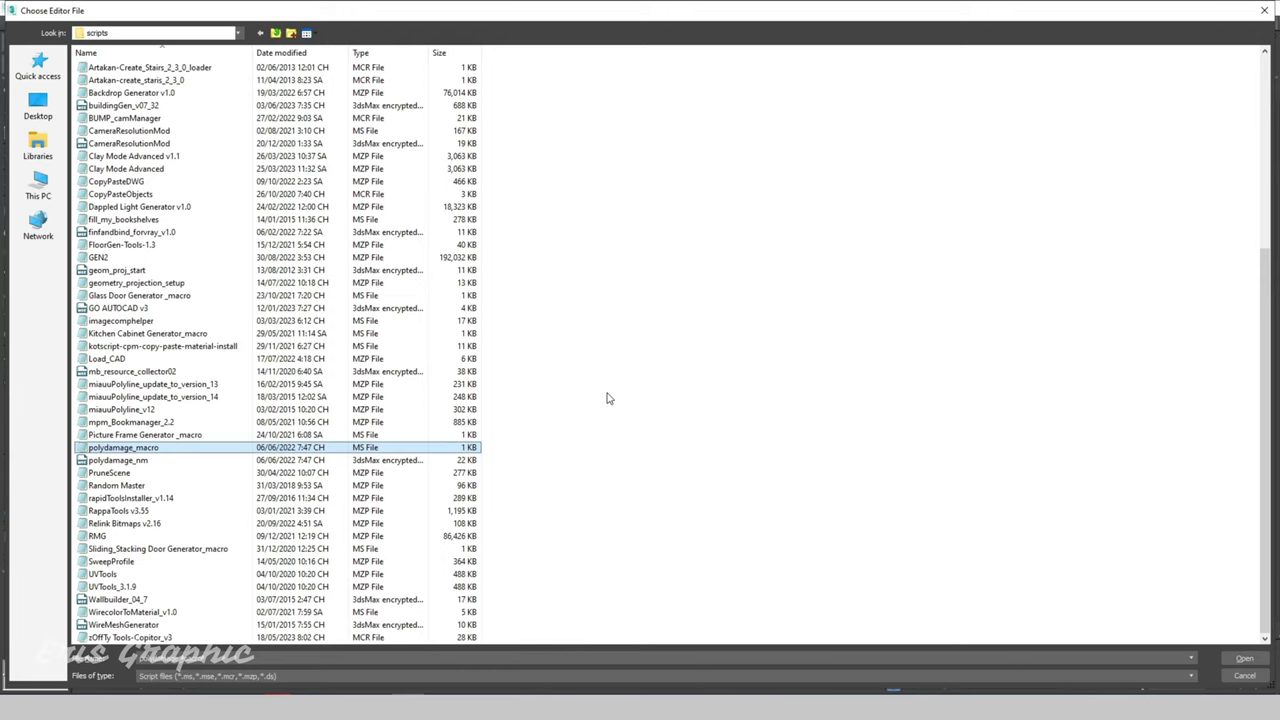
{"action": "key", "text": "Return"}
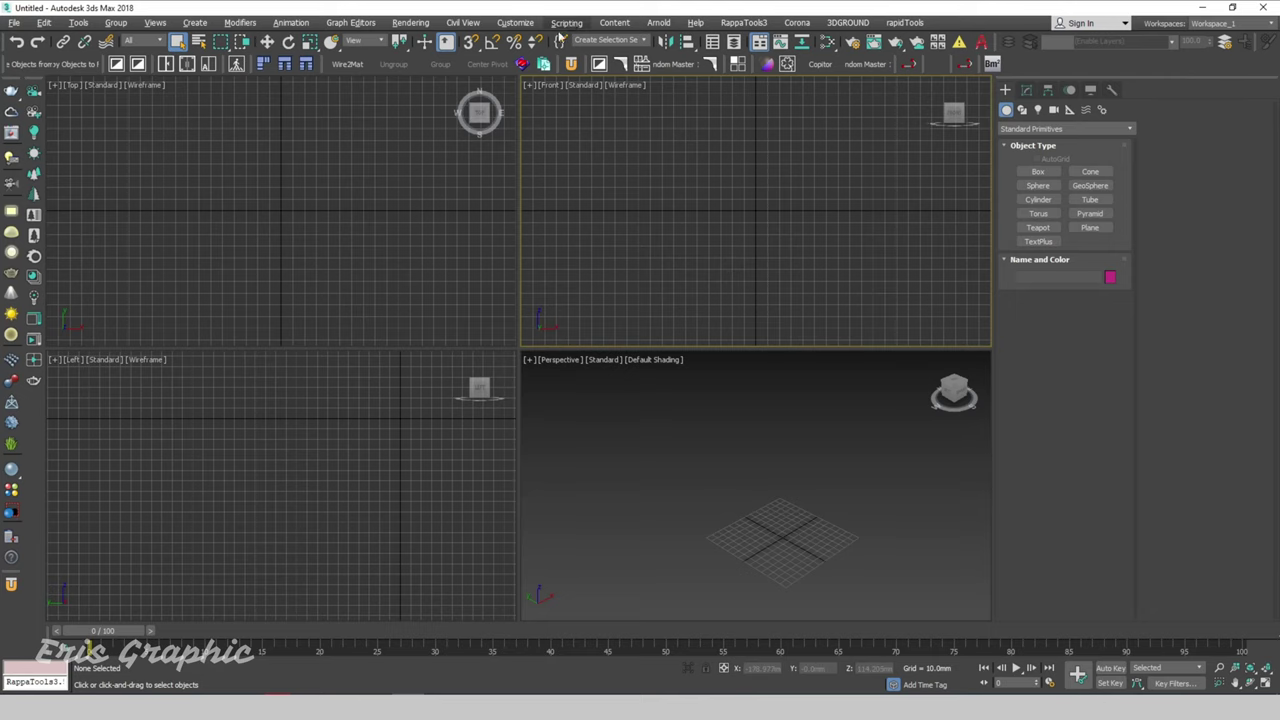
Run polydamage_mm to open the PolyDamage panel, then open Customize User Interface
{"action": "left_click", "coordinate": [288, 203]}
{"action": "left_click", "coordinate": [566, 22]}
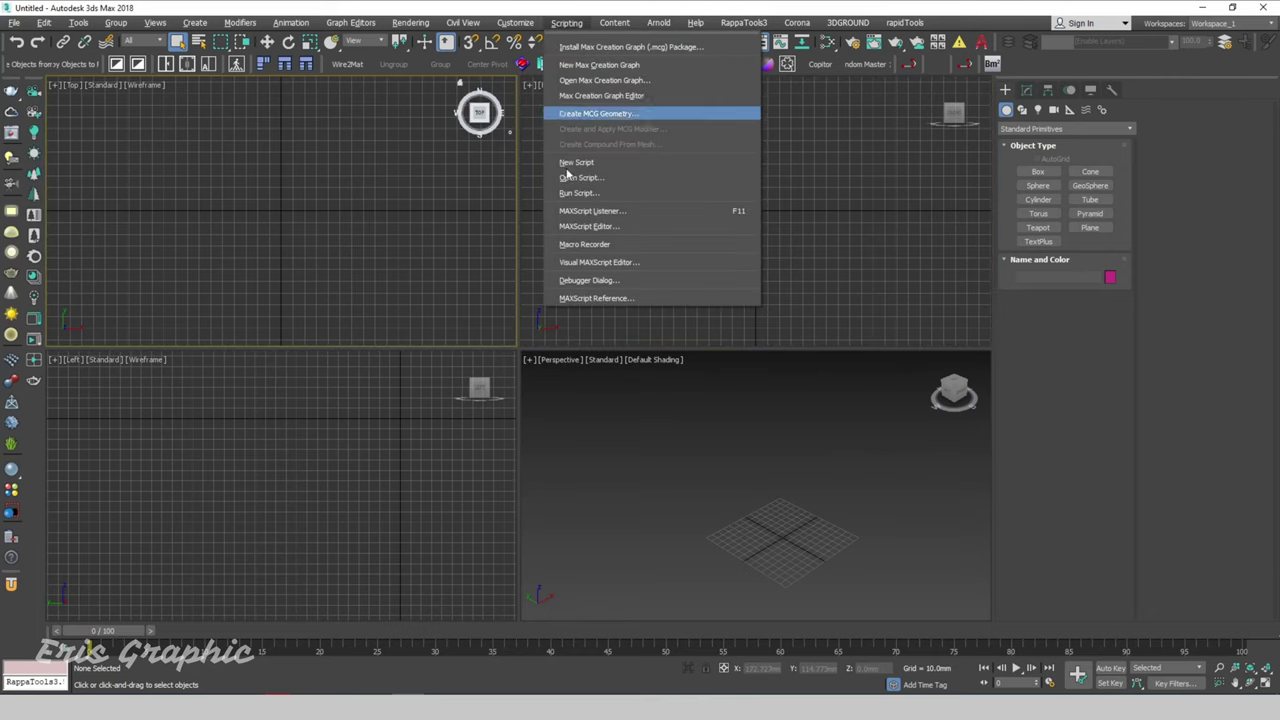
{"action": "left_click", "coordinate": [580, 177]}
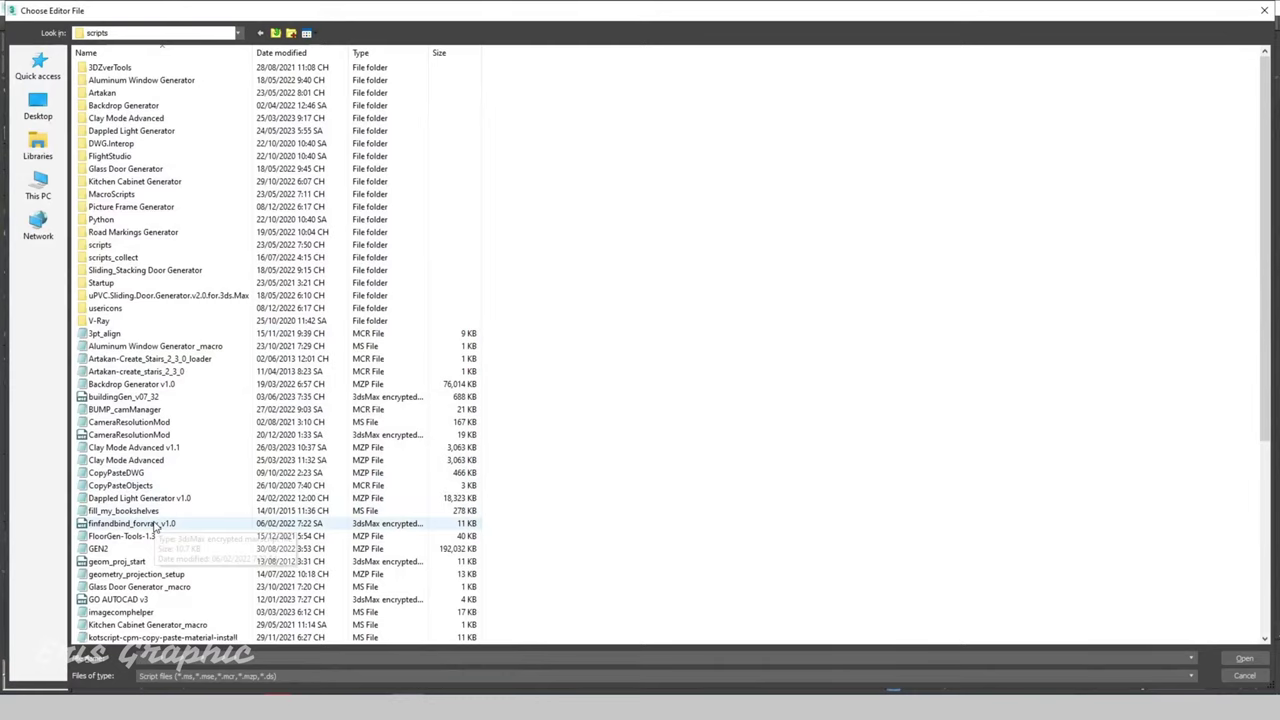
{"action": "scroll", "coordinate": [155, 527], "scroll_direction": "down", "scroll_amount": 4}
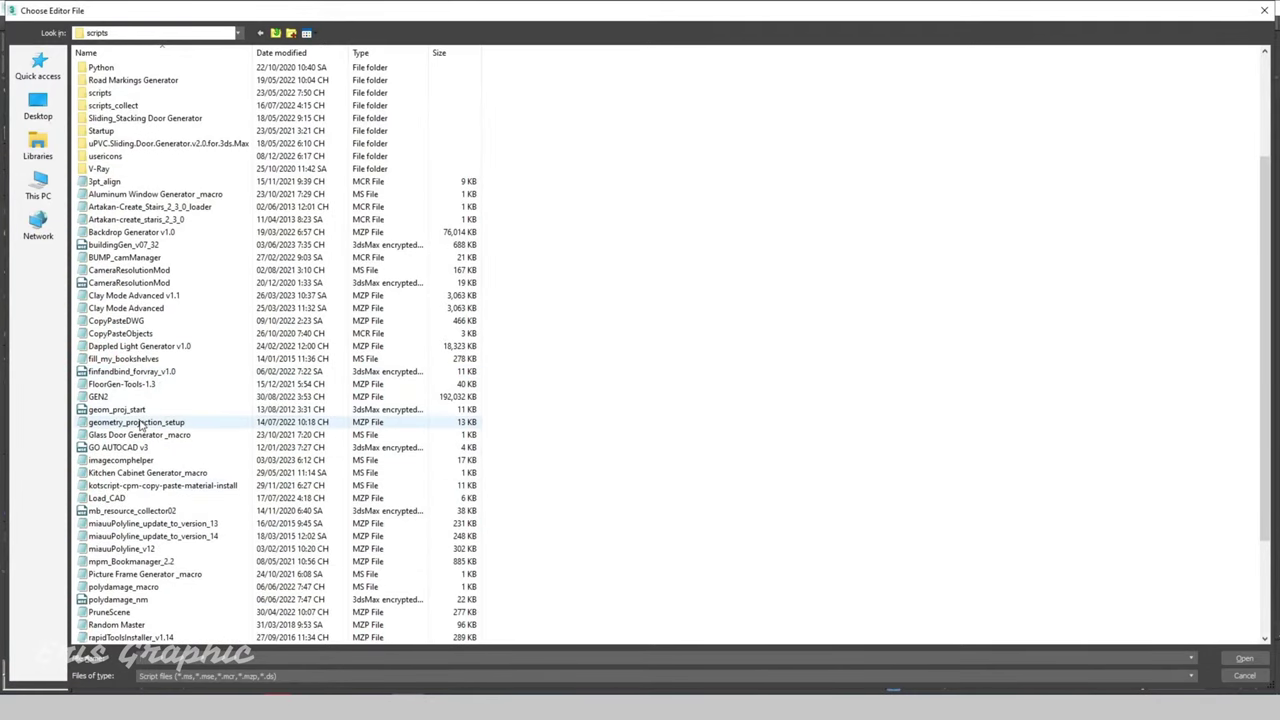
{"action": "double_click", "coordinate": [128, 599]}
{"action": "left_click_drag", "start_coordinate": [640, 209], "coordinate": [768, 165]}
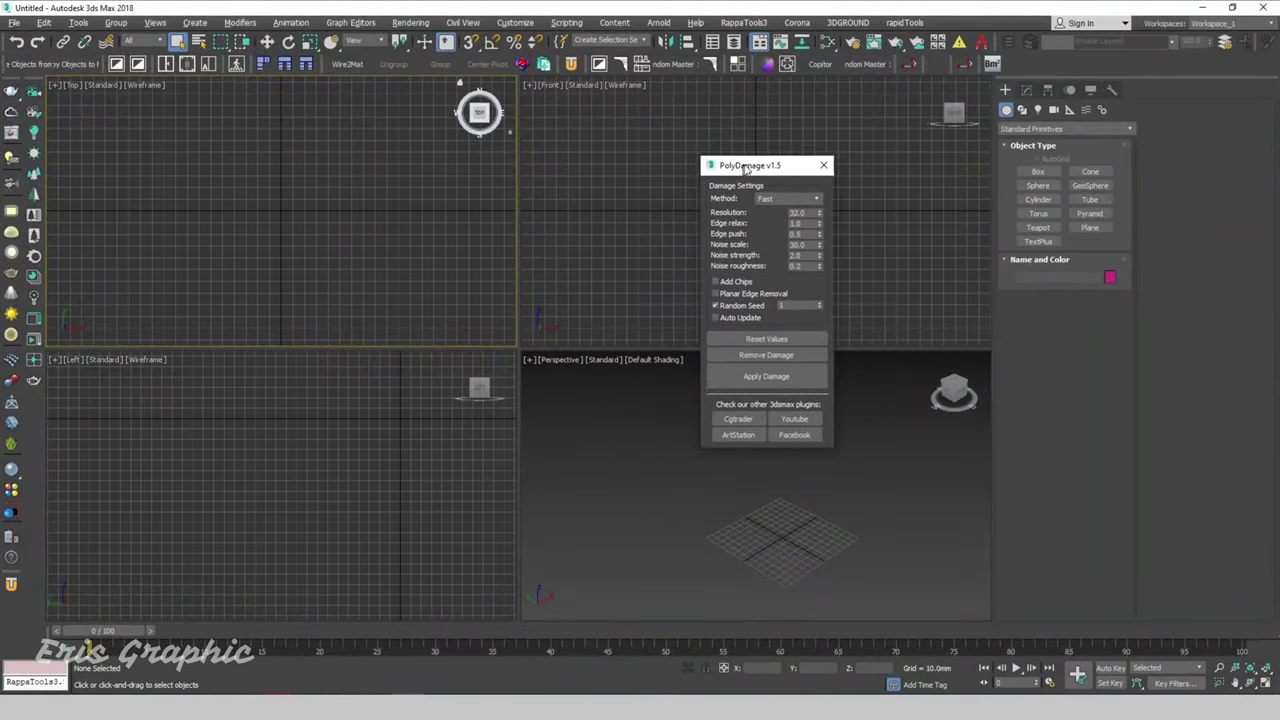
{"action": "left_click", "coordinate": [515, 22]}
{"action": "left_click", "coordinate": [533, 50]}
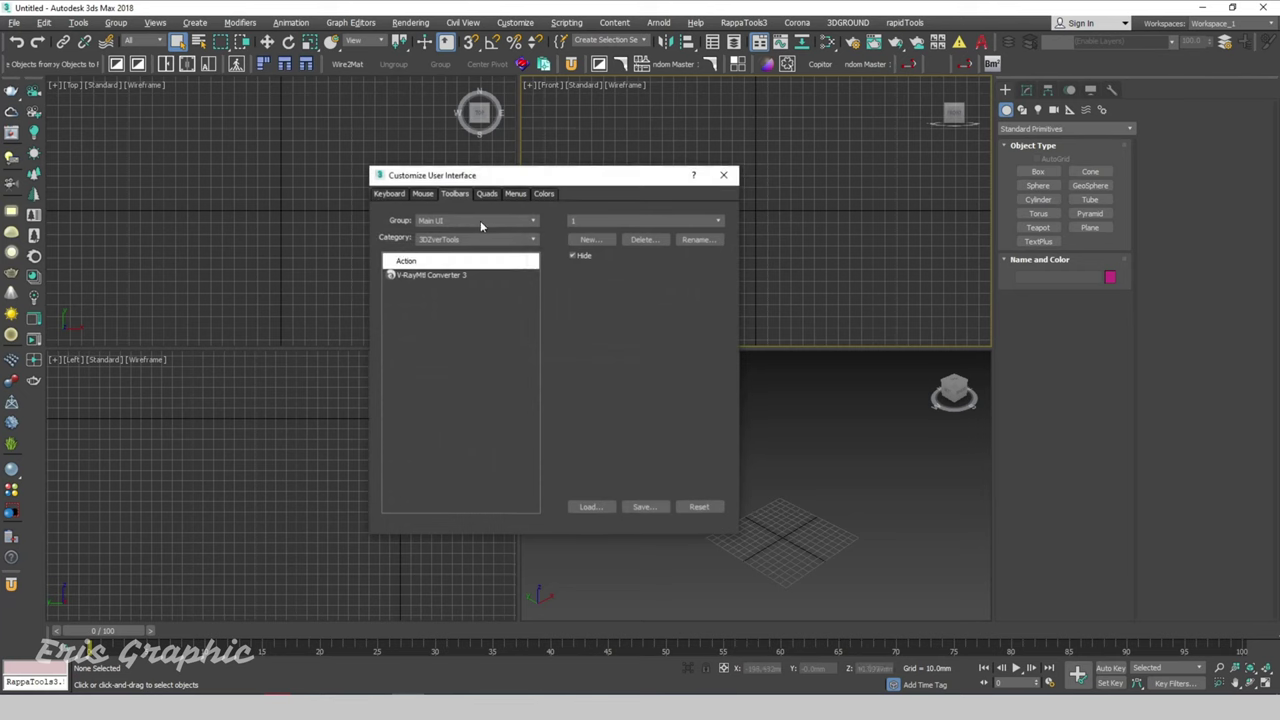
Set the Category to All Commands and find the PolyDamage entries in the Action list
{"action": "left_click", "coordinate": [462, 241]}
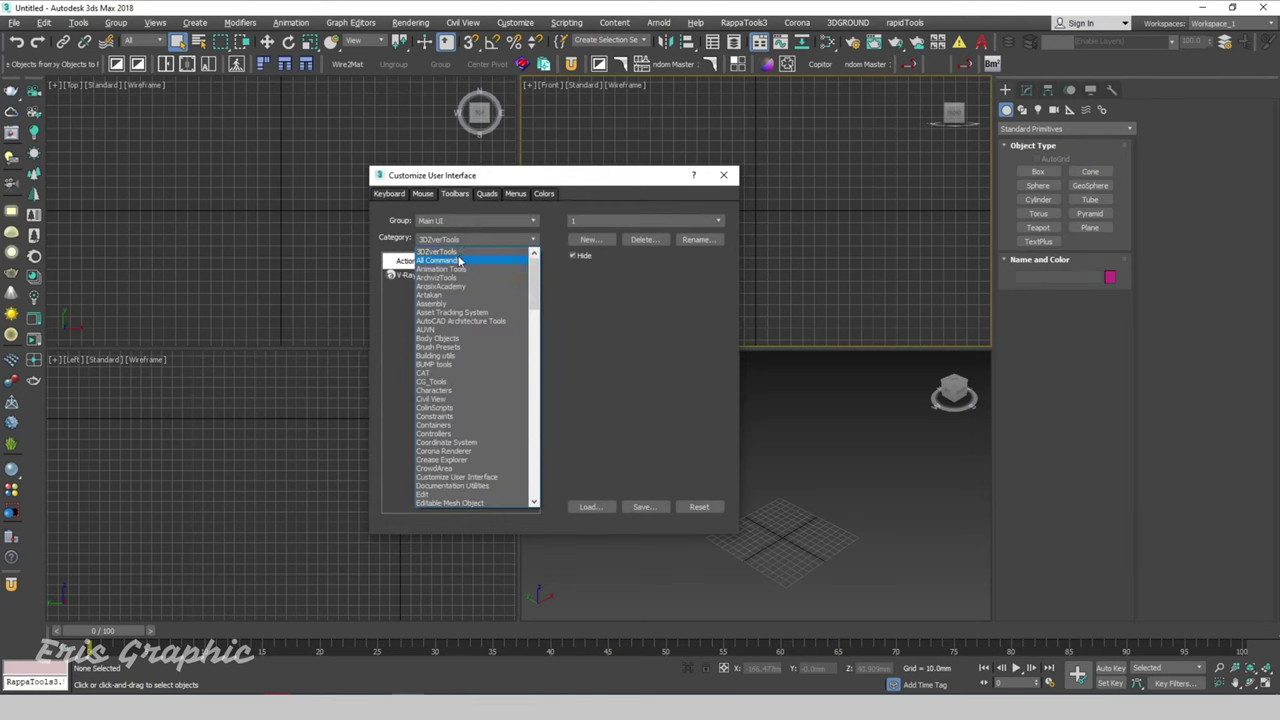
{"action": "left_click", "coordinate": [655, 303]}
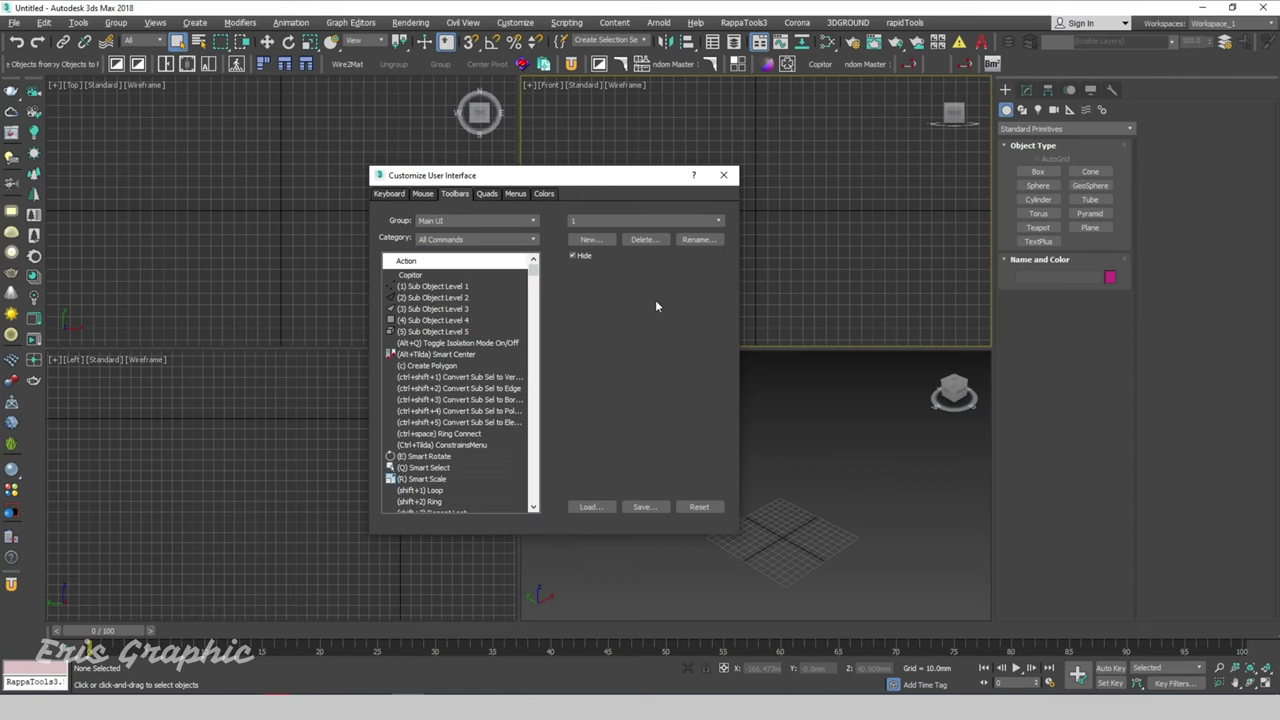
{"action": "left_click", "coordinate": [443, 288]}
{"action": "key", "text": "p"}
{"action": "key", "text": "Down"}
{"action": "key", "text": "Down"}
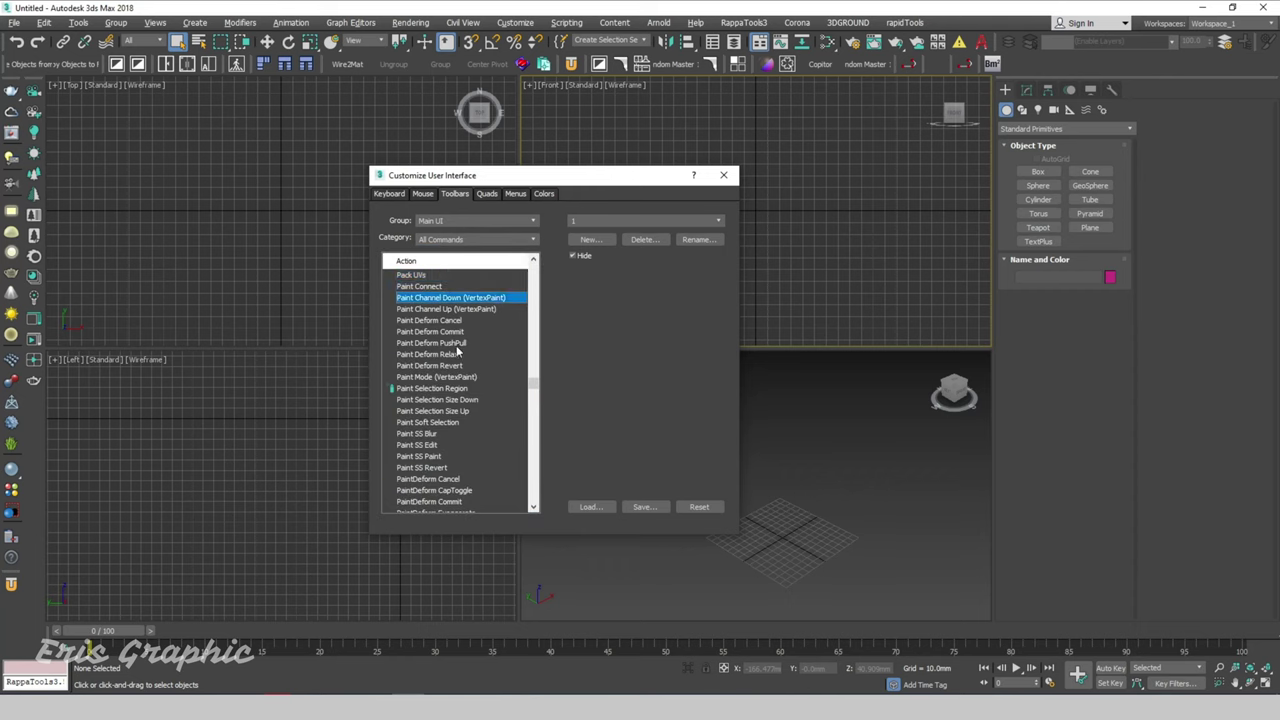
{"action": "scroll", "coordinate": [464, 360], "scroll_direction": "down", "scroll_amount": 5}
{"action": "scroll", "coordinate": [464, 366], "scroll_direction": "down", "scroll_amount": 5}
{"action": "scroll", "coordinate": [464, 366], "scroll_direction": "down", "scroll_amount": 5}
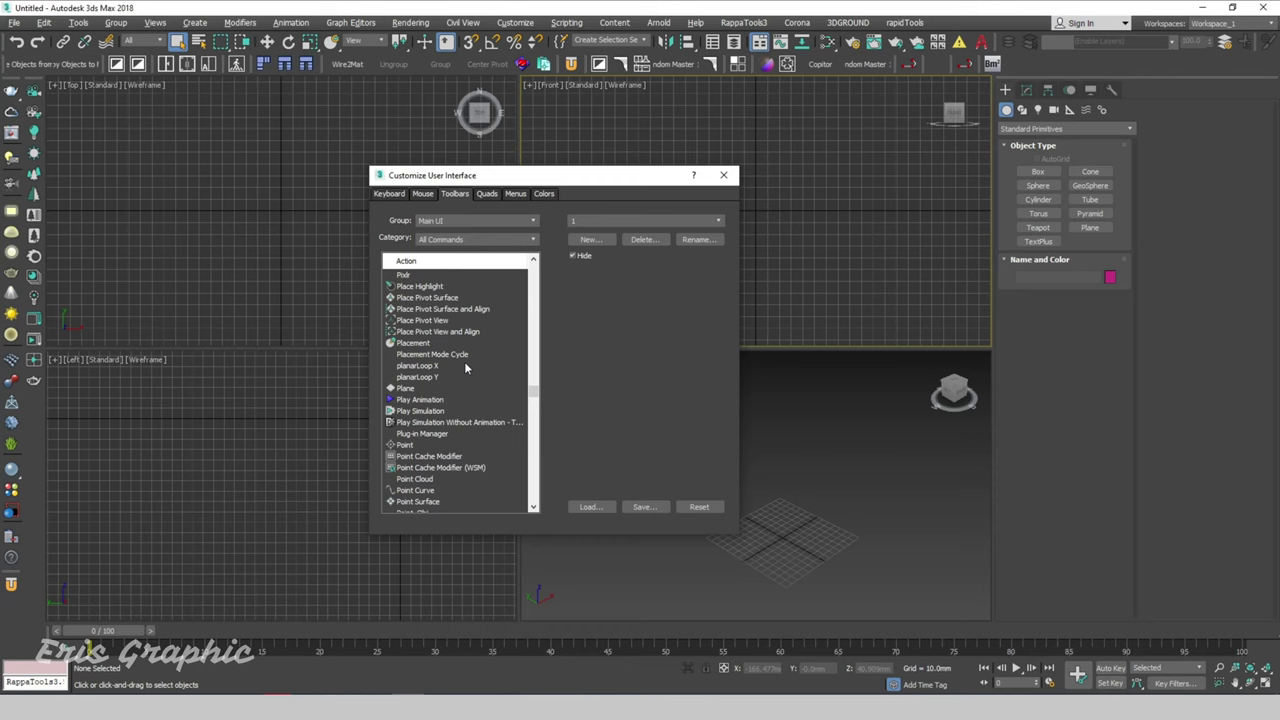
{"action": "scroll", "coordinate": [464, 366], "scroll_direction": "down", "scroll_amount": 5}
{"action": "scroll", "coordinate": [464, 366], "scroll_direction": "down", "scroll_amount": 3}
{"action": "scroll", "coordinate": [464, 366], "scroll_direction": "down", "scroll_amount": 2}
{"action": "scroll", "coordinate": [464, 366], "scroll_direction": "down", "scroll_amount": 2}
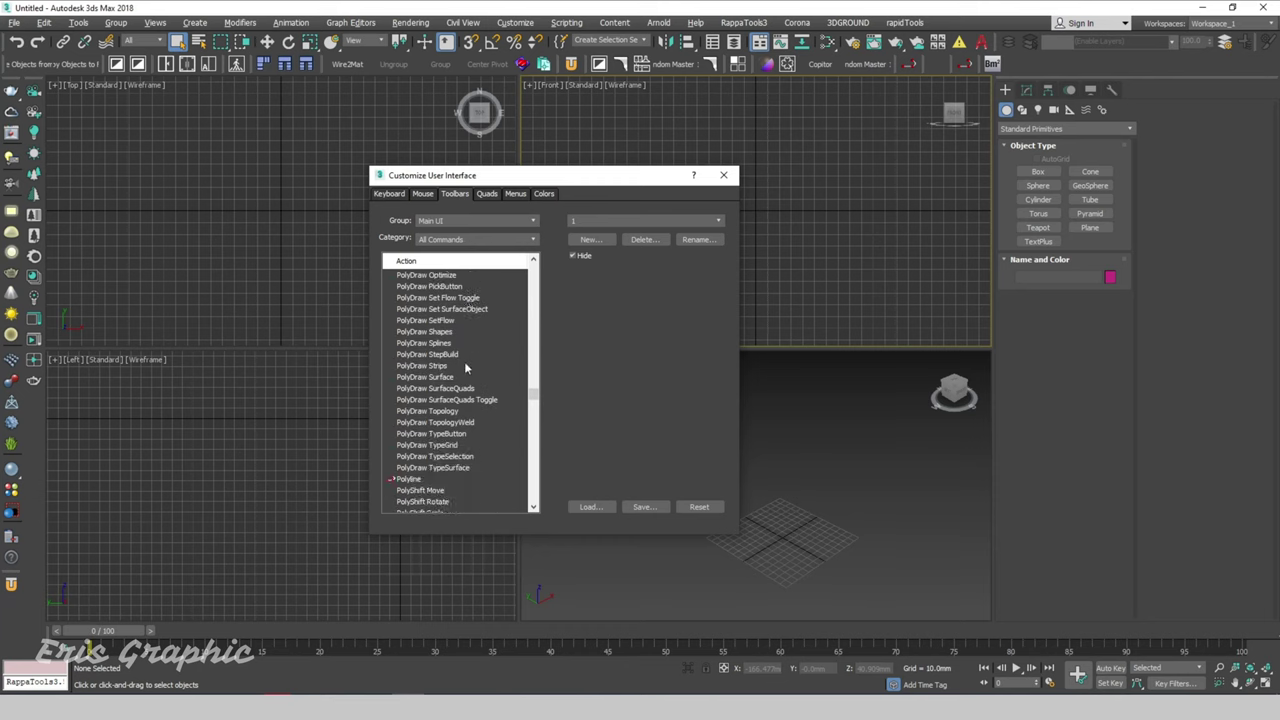
{"action": "scroll", "coordinate": [464, 366], "scroll_direction": "up", "scroll_amount": 3}
{"action": "scroll", "coordinate": [464, 366], "scroll_direction": "up", "scroll_amount": 4}
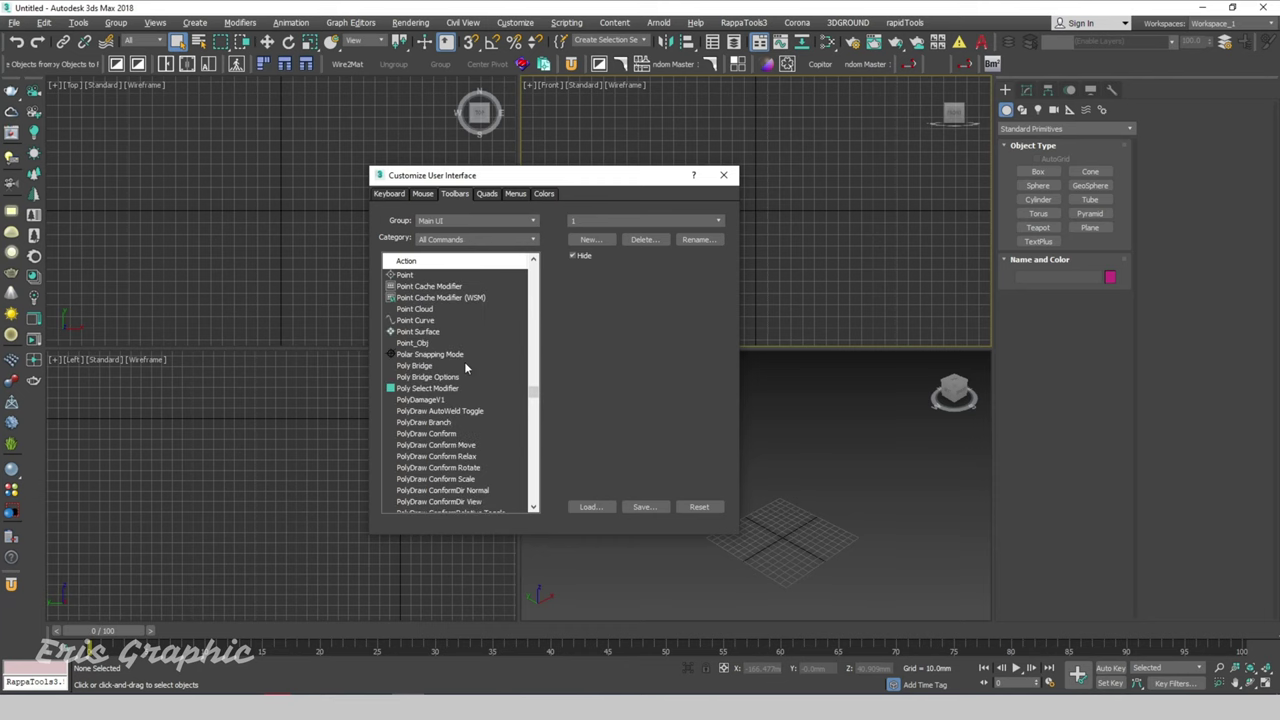
Drag PolyDamageV1 onto the main toolbar and close the Customize User Interface dialog
{"action": "left_click", "coordinate": [432, 400]}
{"action": "left_click_drag", "start_coordinate": [490, 405], "coordinate": [716, 66]}
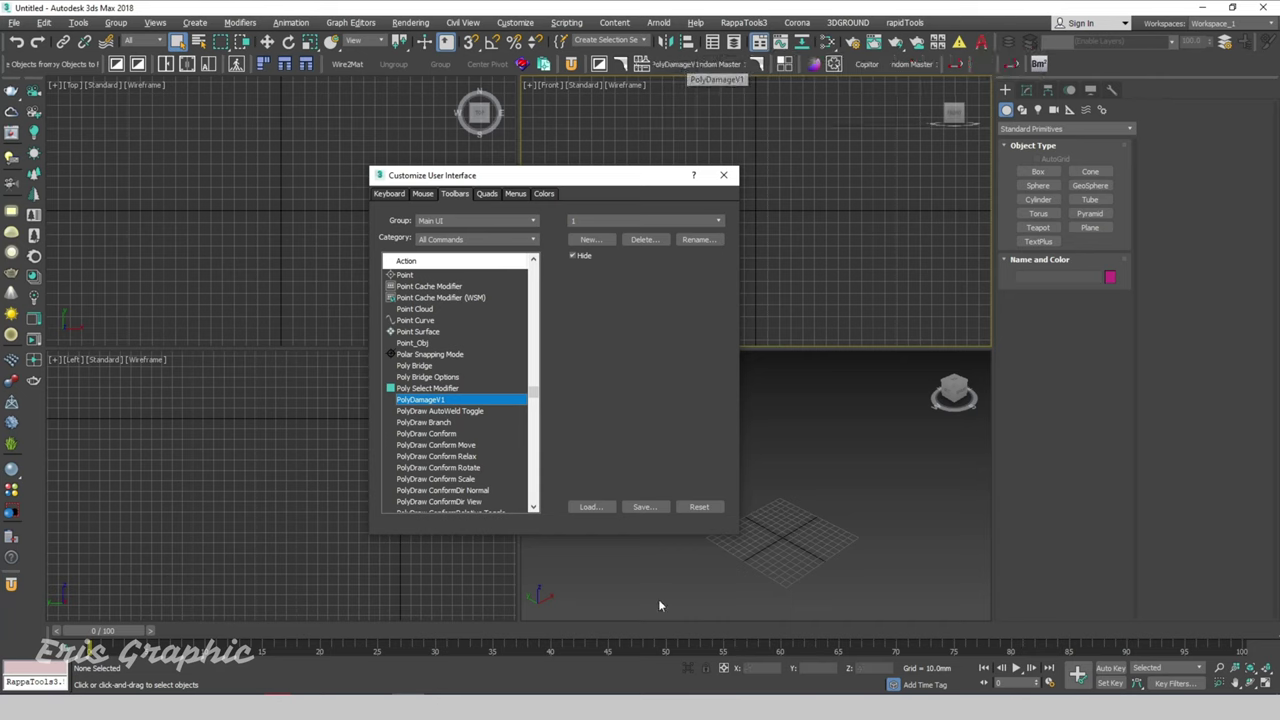
{"action": "left_click", "coordinate": [723, 175]}
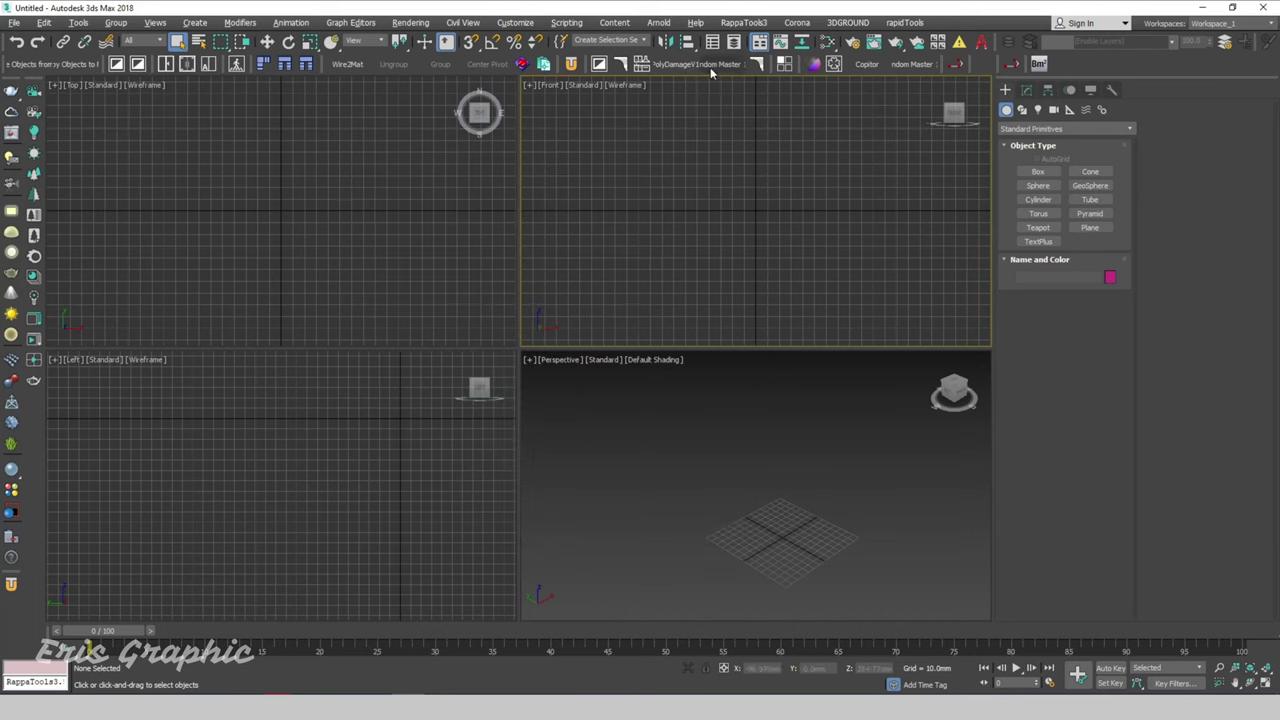
Close Random Master, launch PolyDamage v1.5 from the new PolyDamageV1 button, and move it right
{"action": "left_click", "coordinate": [735, 66]}
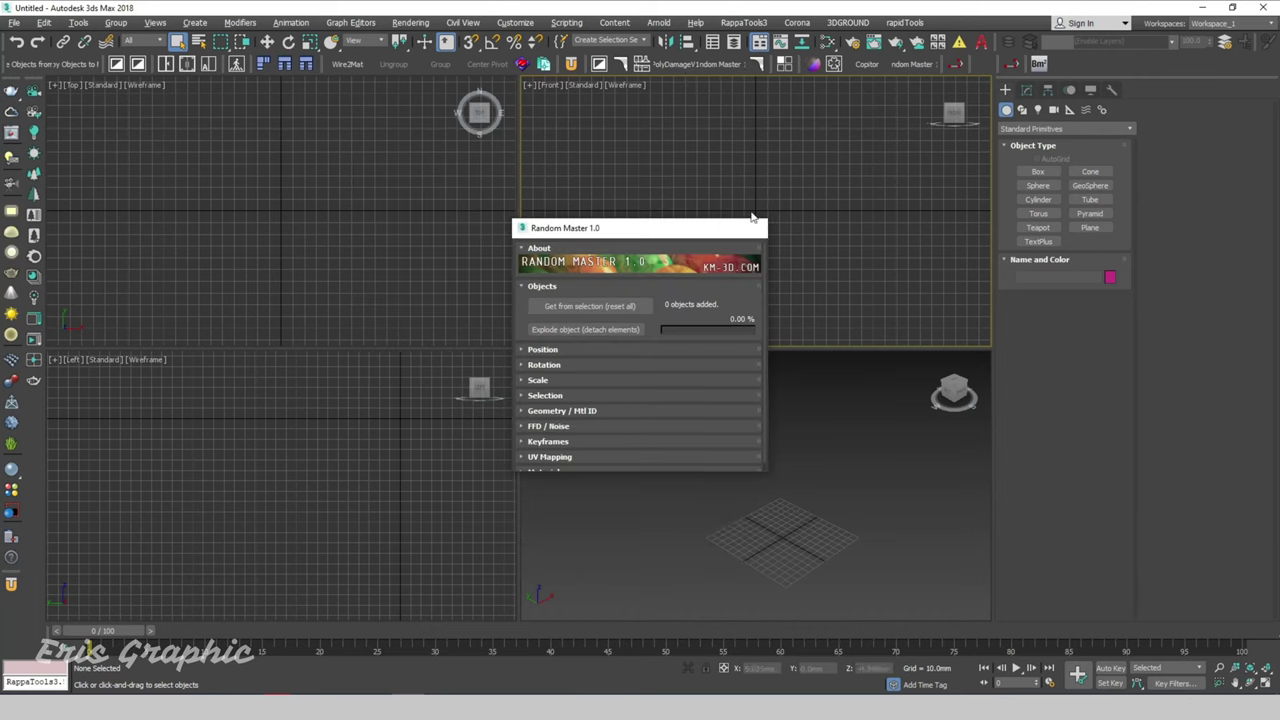
{"action": "left_click", "coordinate": [757, 228]}
{"action": "left_click", "coordinate": [680, 64]}
{"action": "left_click_drag", "start_coordinate": [643, 214], "coordinate": [772, 210]}
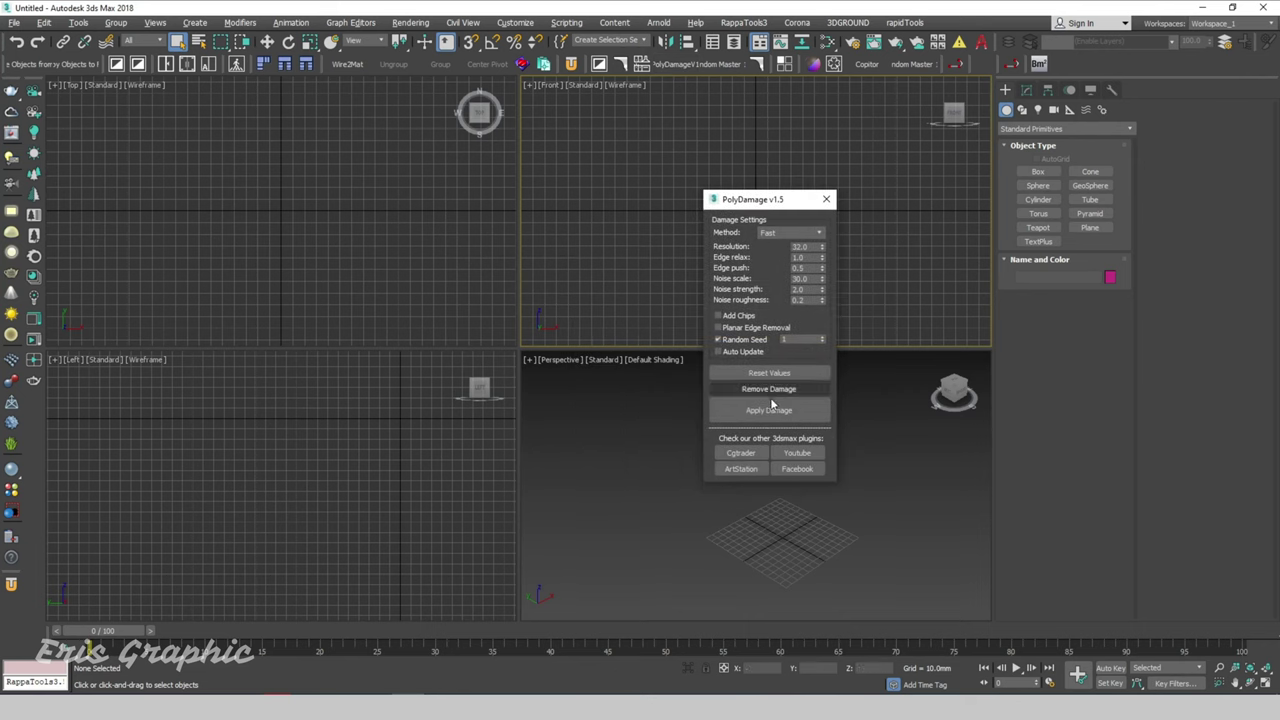